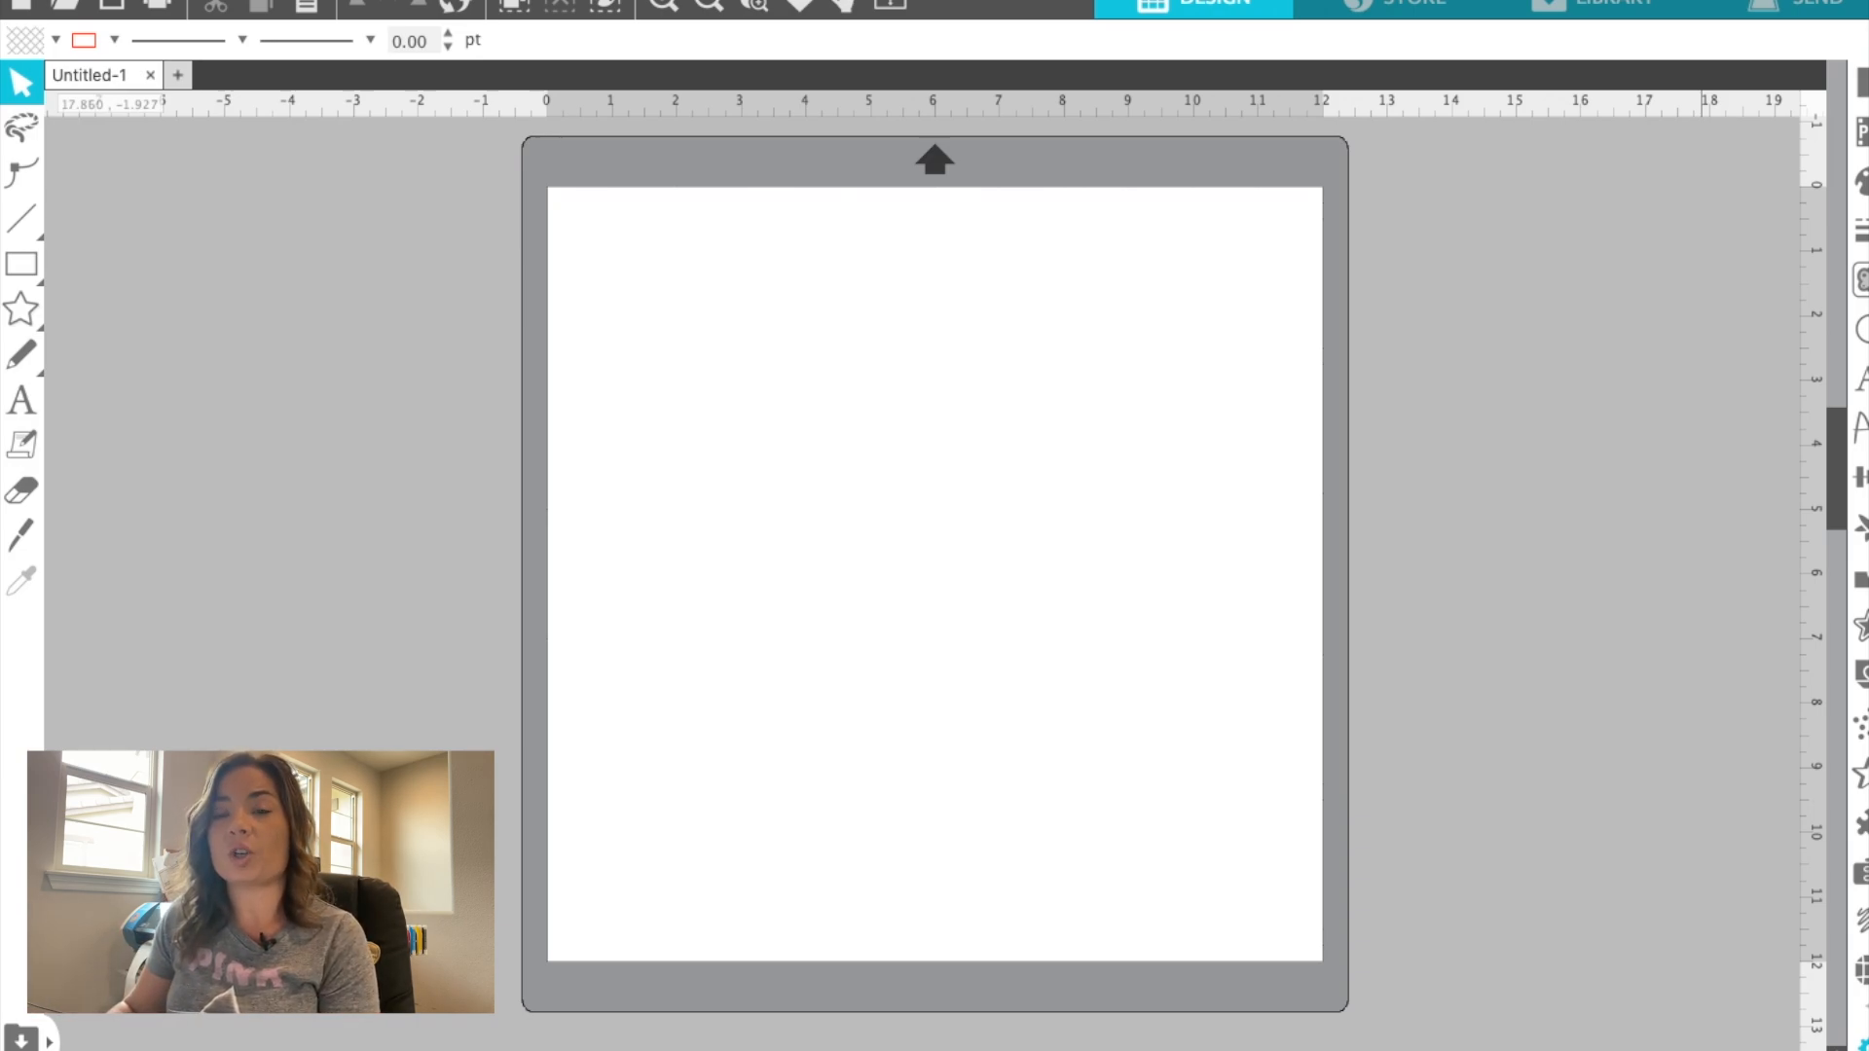
Open senior 23-3.png and move the imported design to about X 0.56 in, Y 0.66 in on the page
{"action": "left_click", "coordinate": [130, 0]}
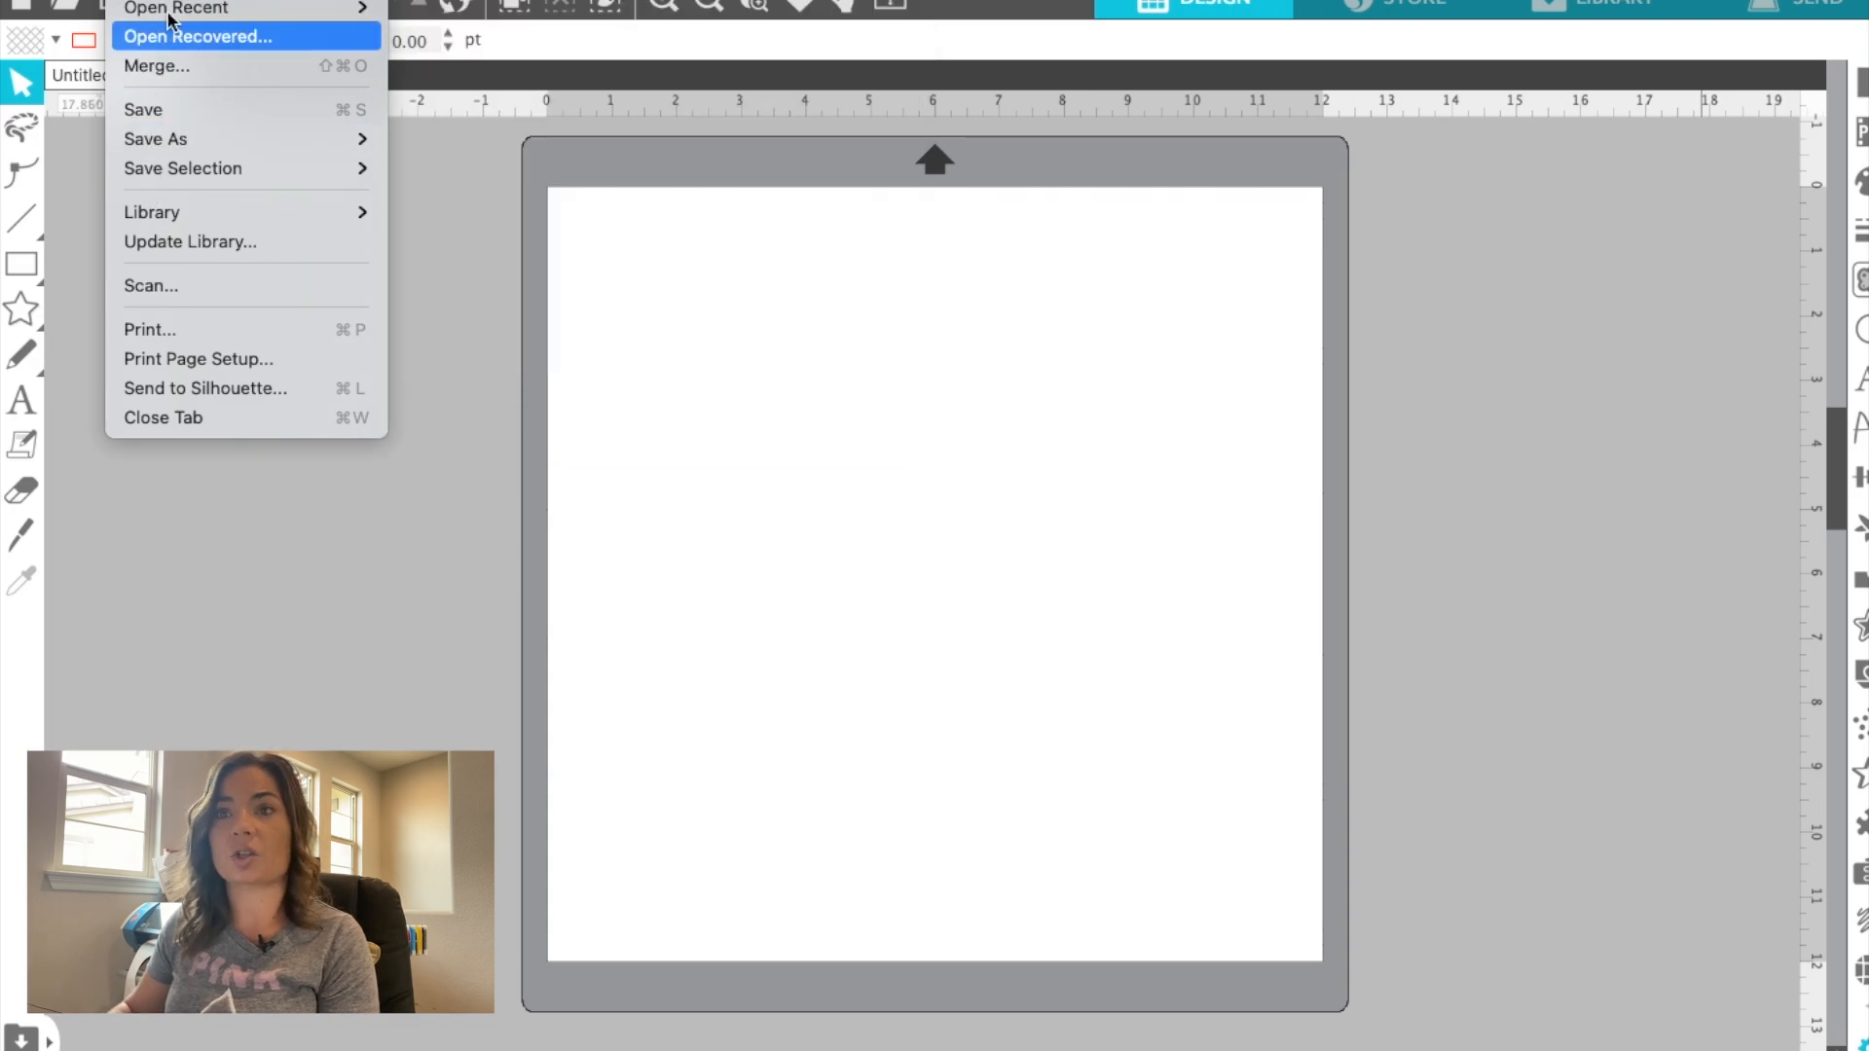
{"action": "left_click", "coordinate": [148, 36]}
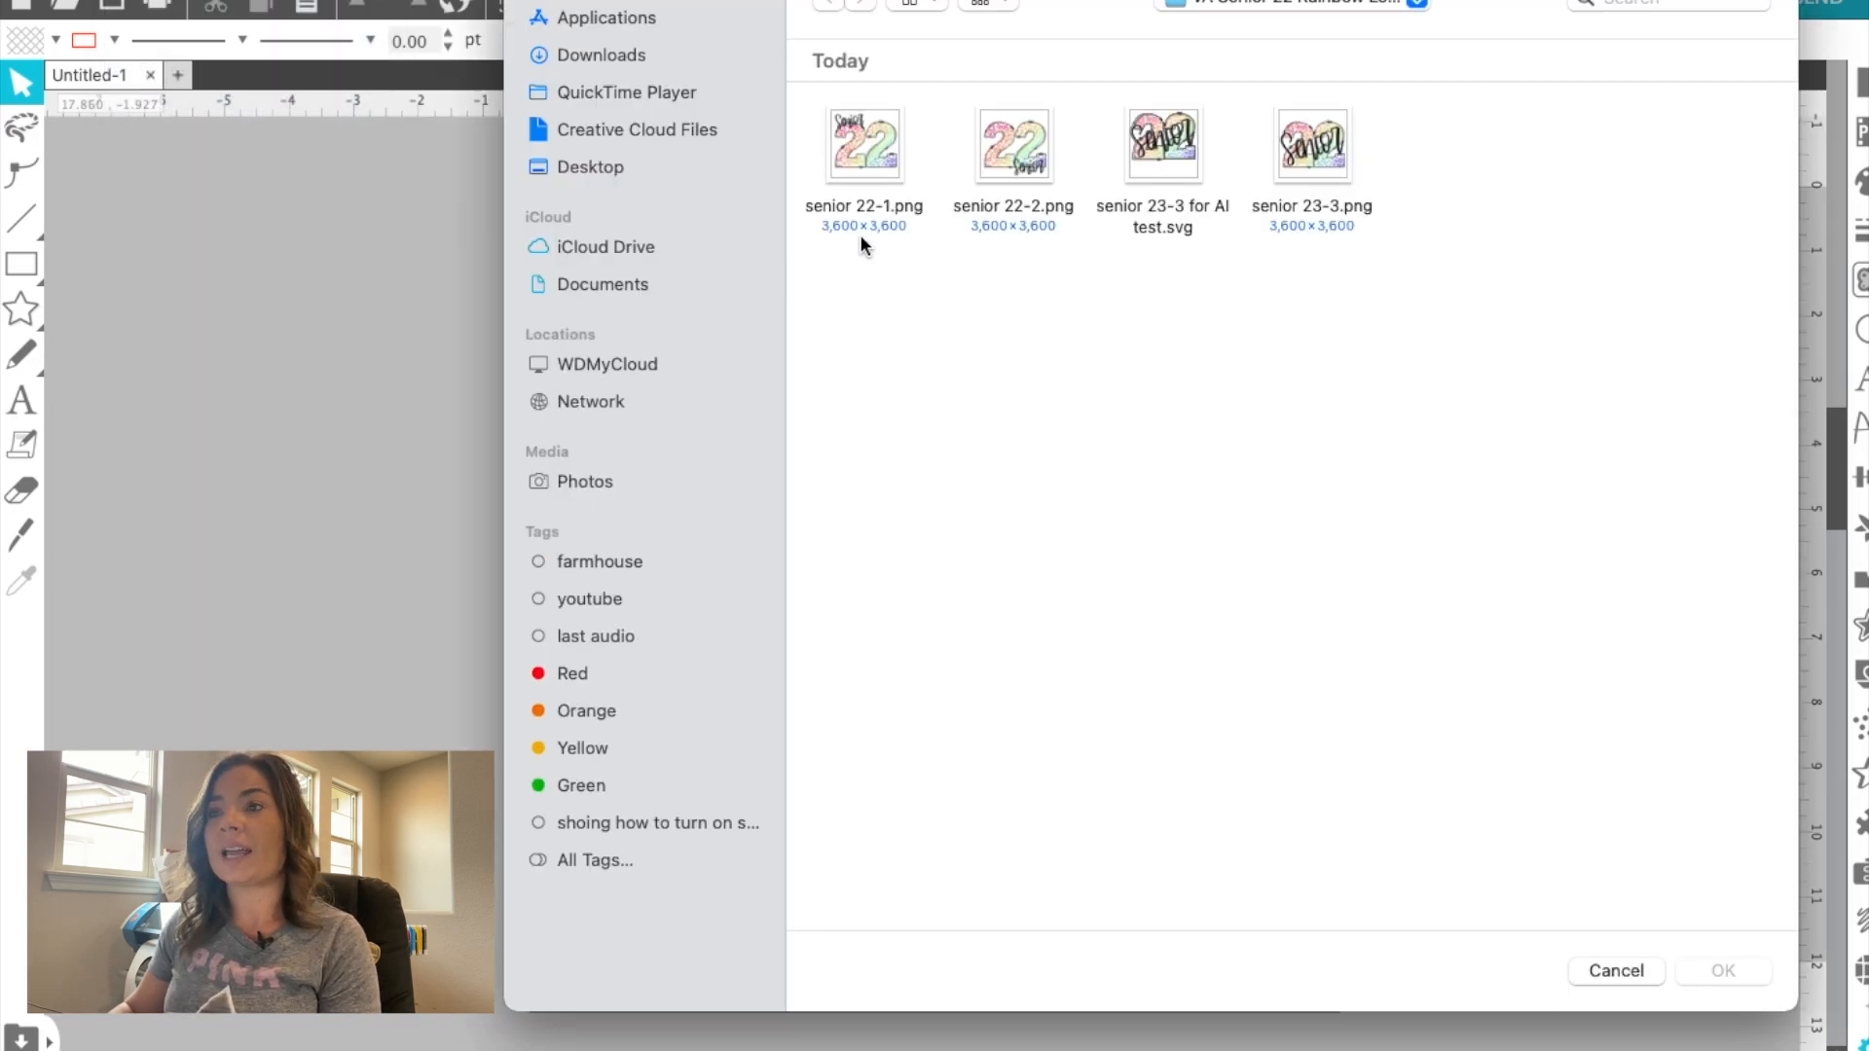
{"action": "left_click", "coordinate": [1316, 160]}
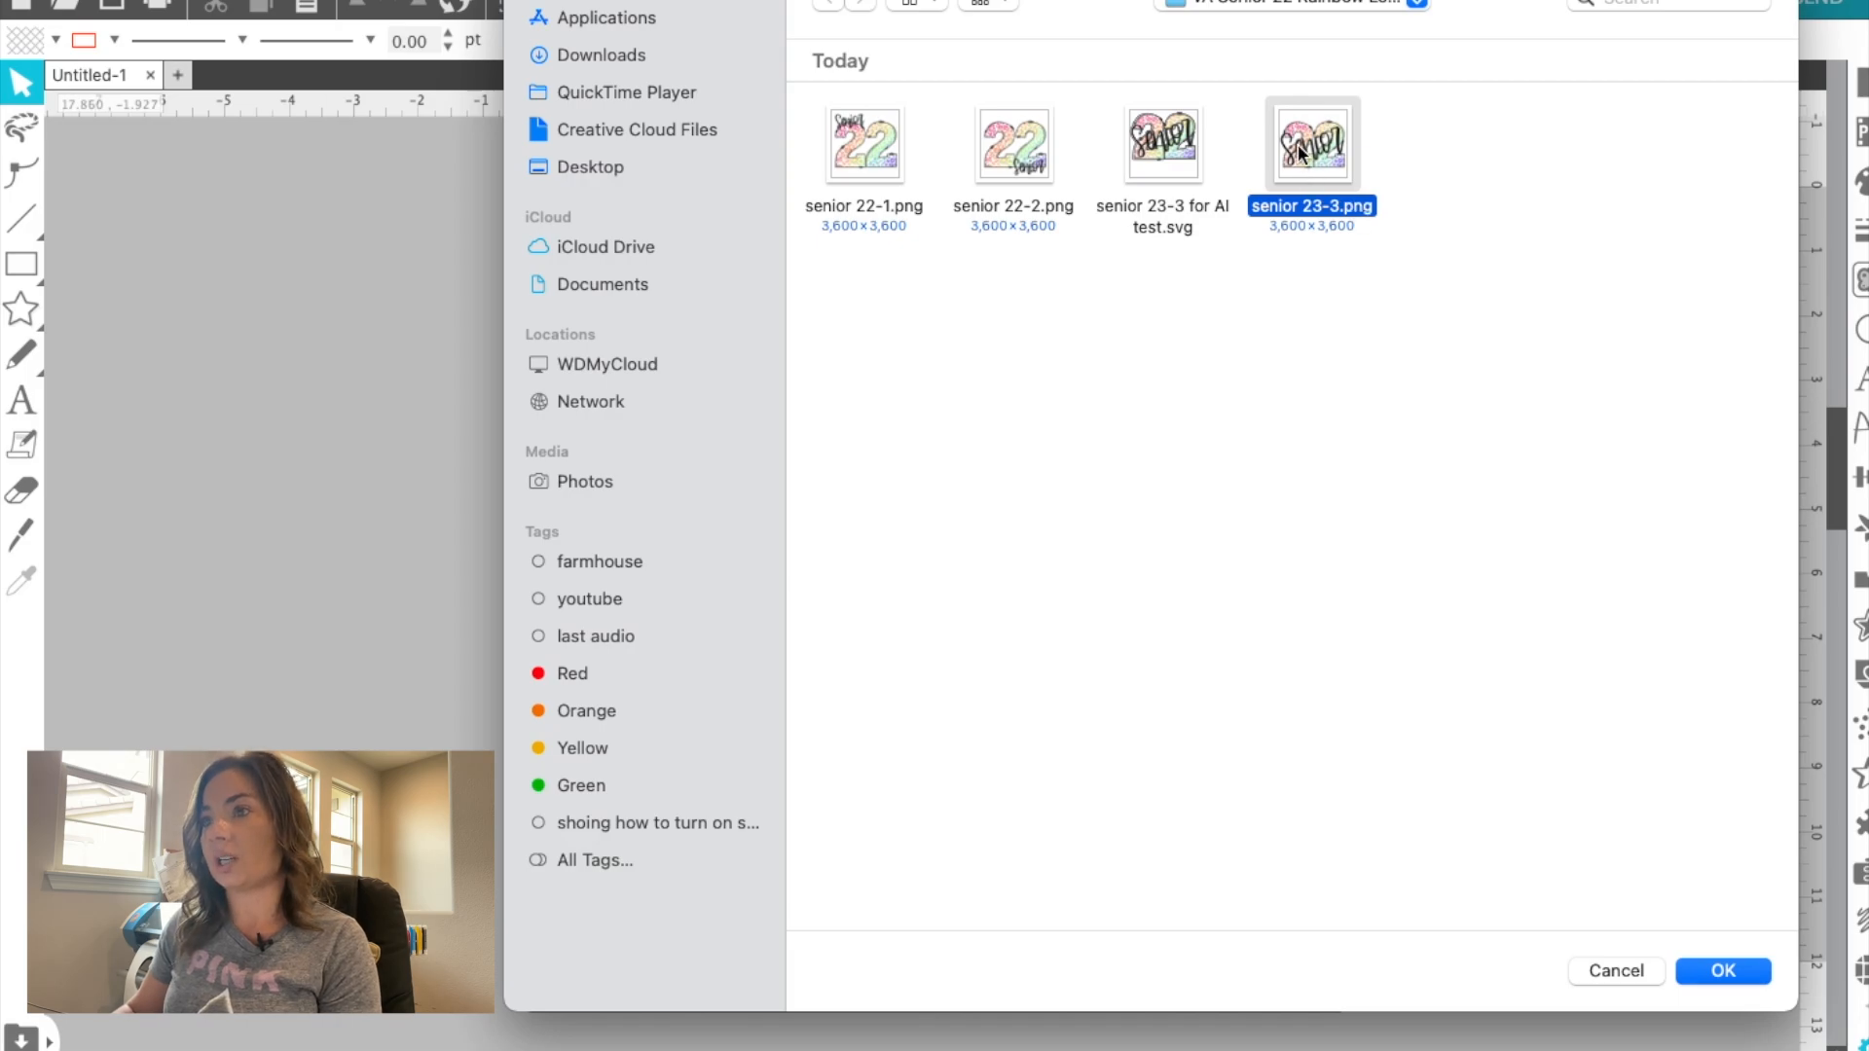
{"action": "left_click", "coordinate": [1740, 969]}
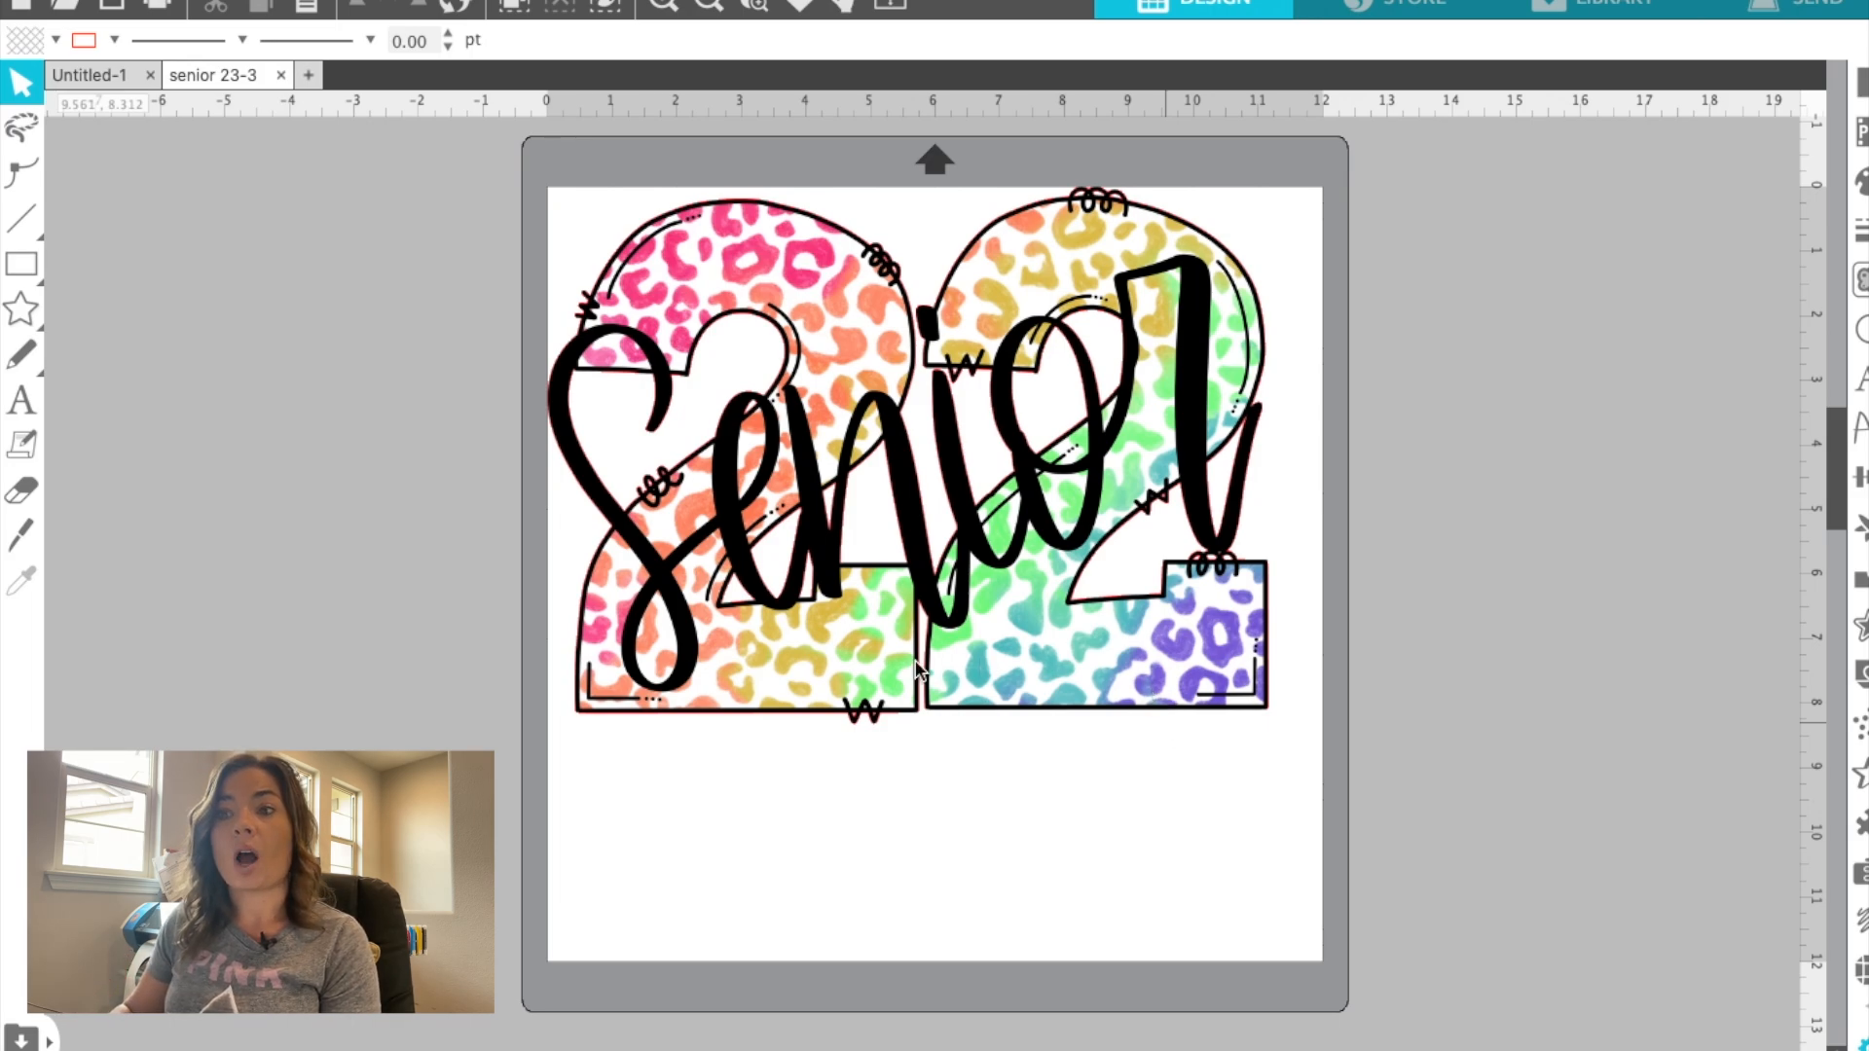
{"action": "left_click_drag", "start_coordinate": [815, 718], "coordinate": [850, 760]}
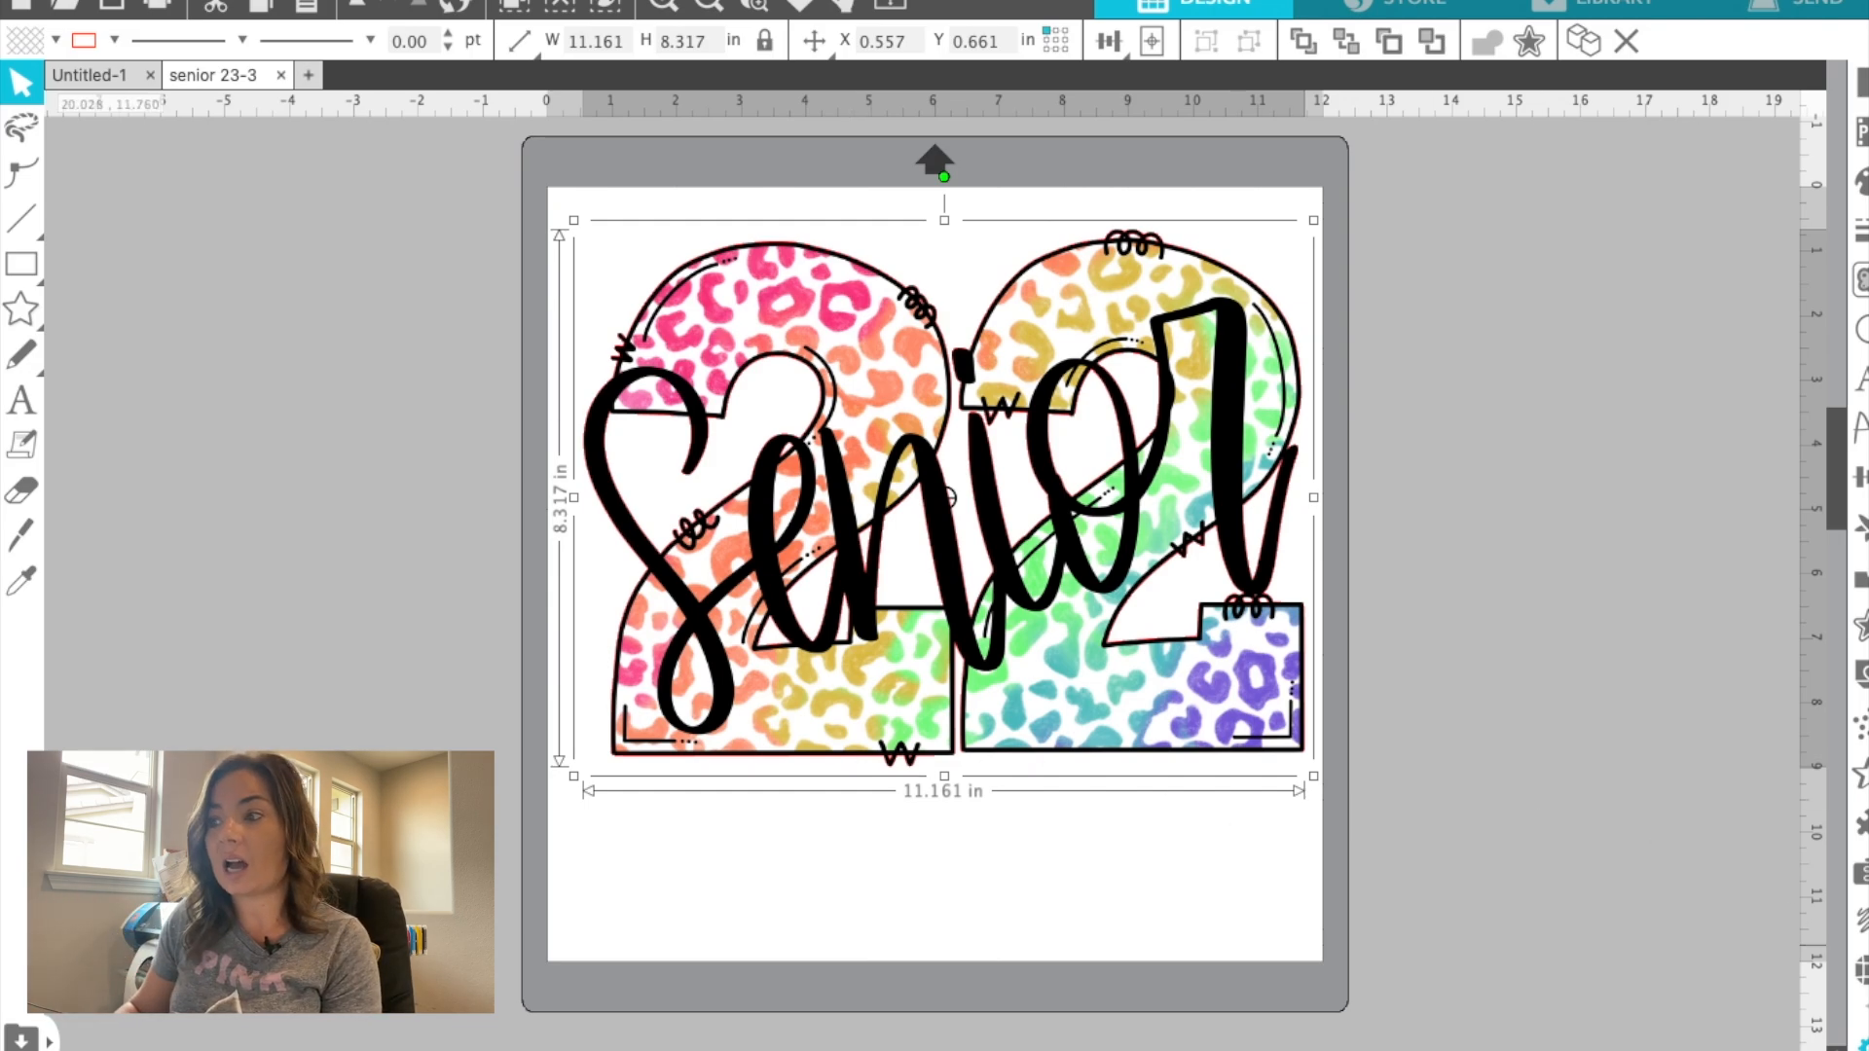
Turn off Autotrace for PNG files in the import preferences and accept the settings
{"action": "left_click", "coordinate": [1863, 1044]}
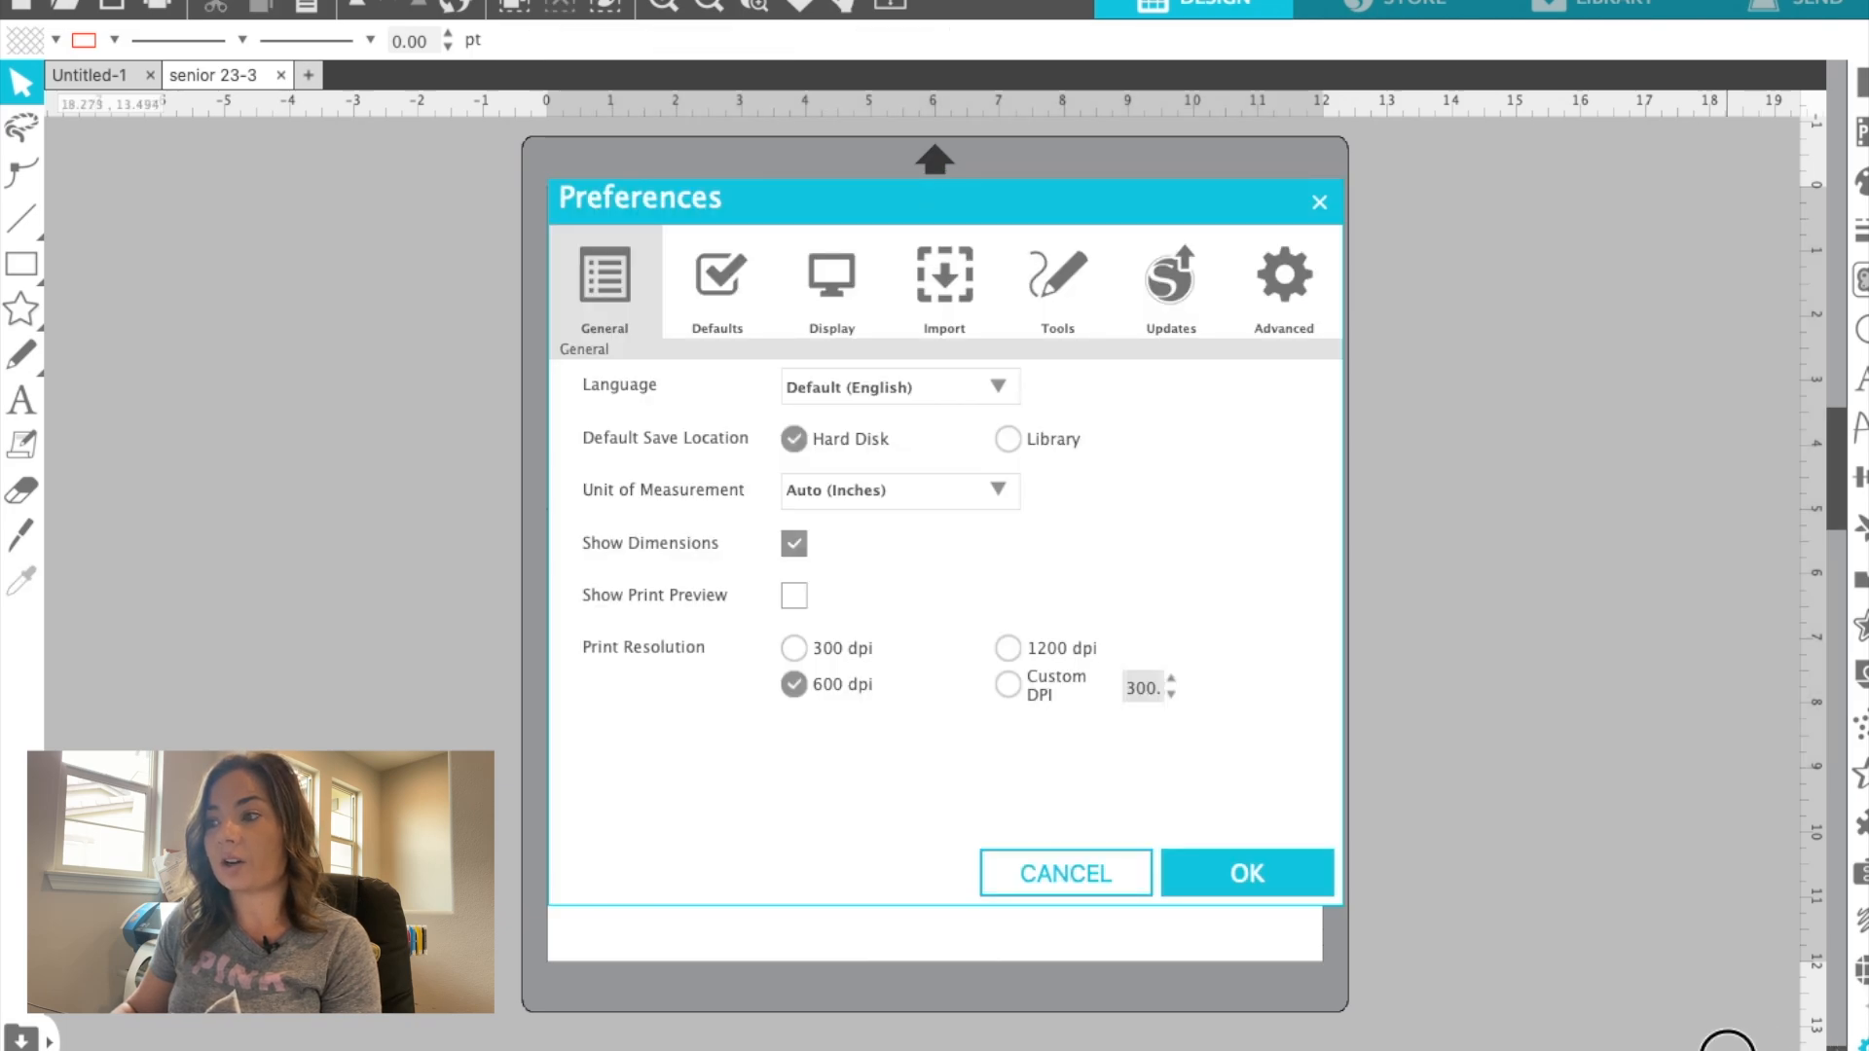
{"action": "left_click", "coordinate": [942, 310]}
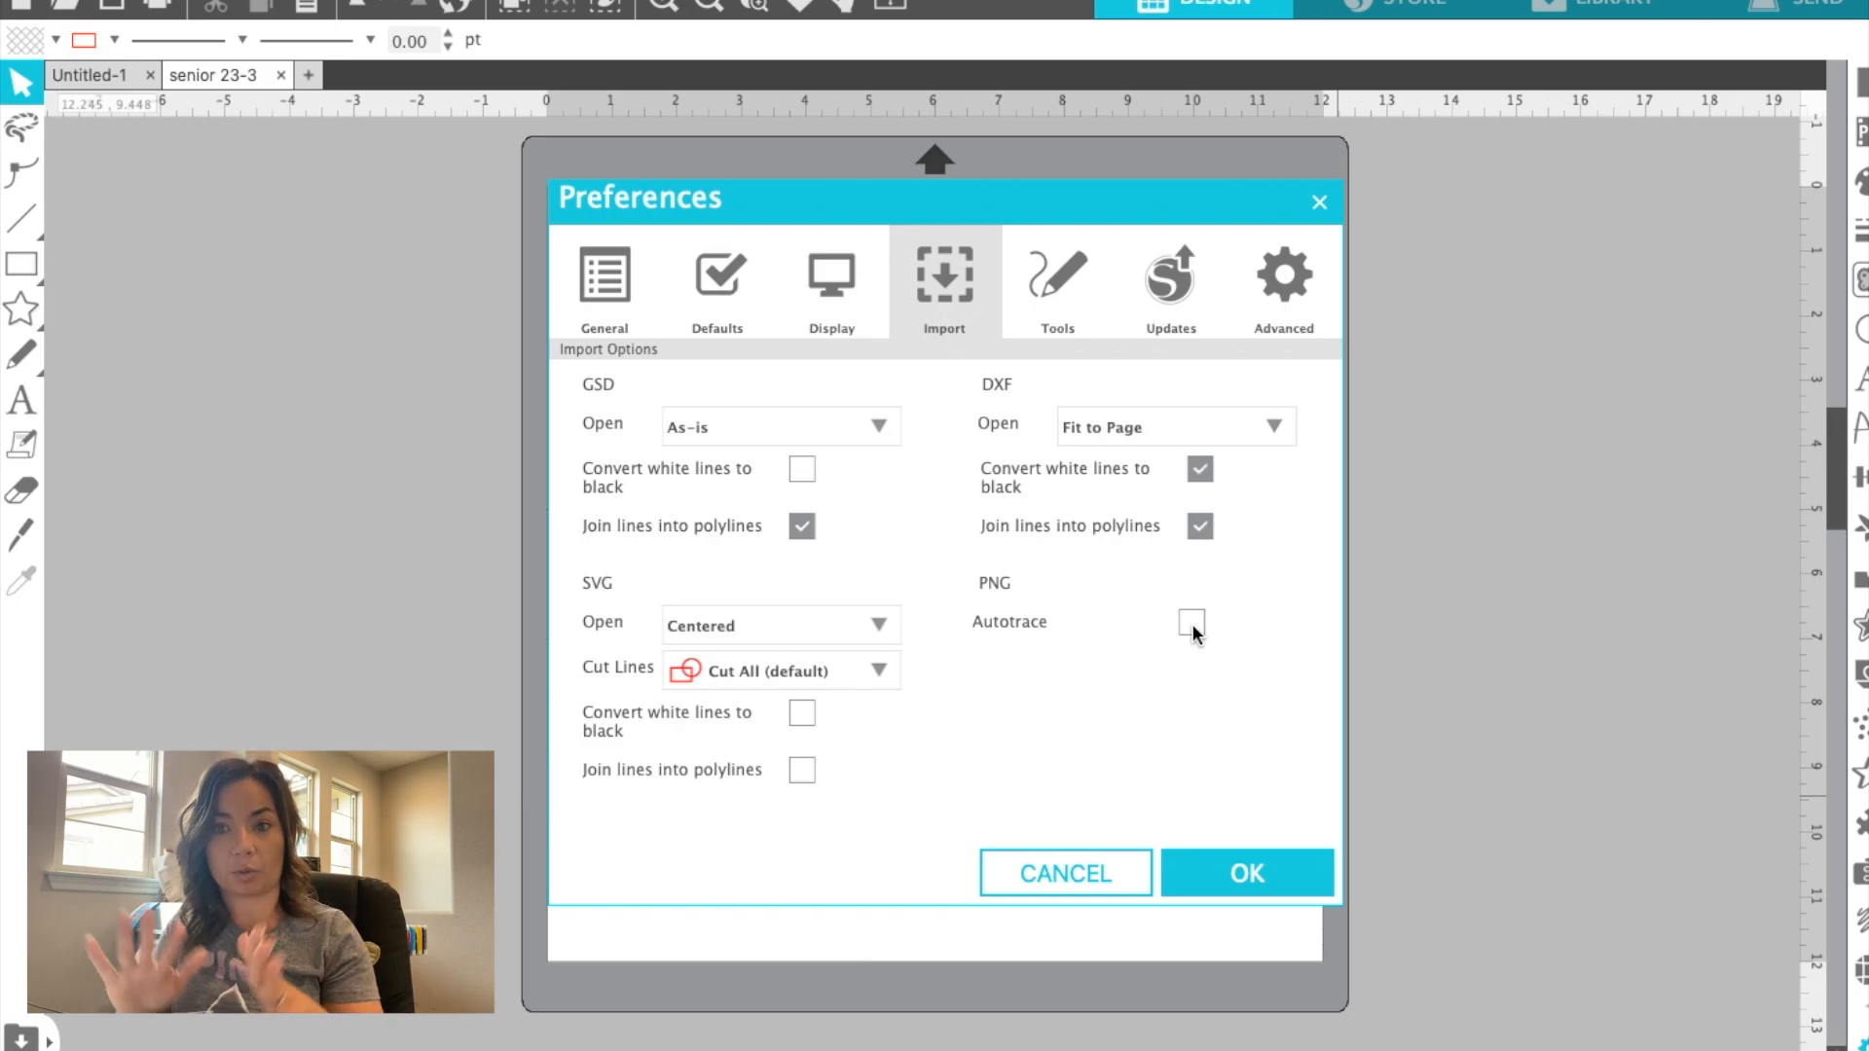
{"action": "left_click", "coordinate": [1230, 885]}
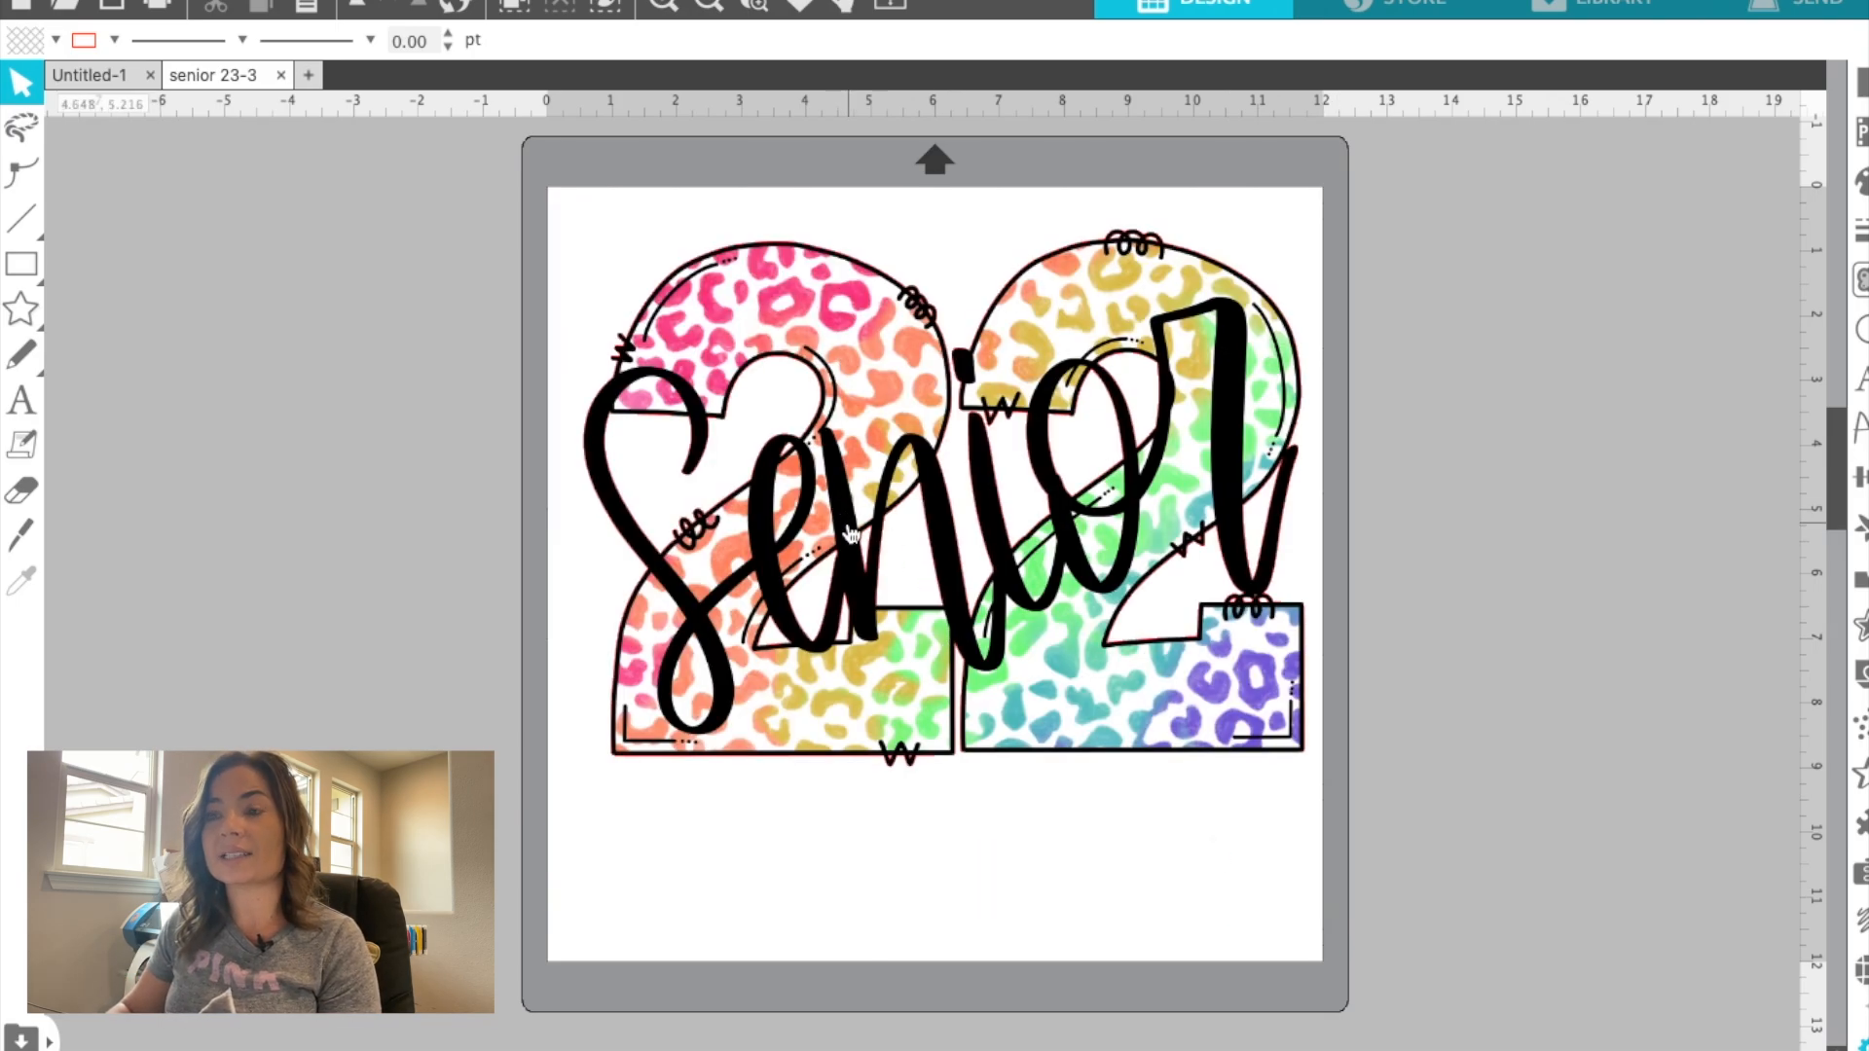
Start a new blank document and open the image senior 22-1.png
{"action": "left_click", "coordinate": [308, 75]}
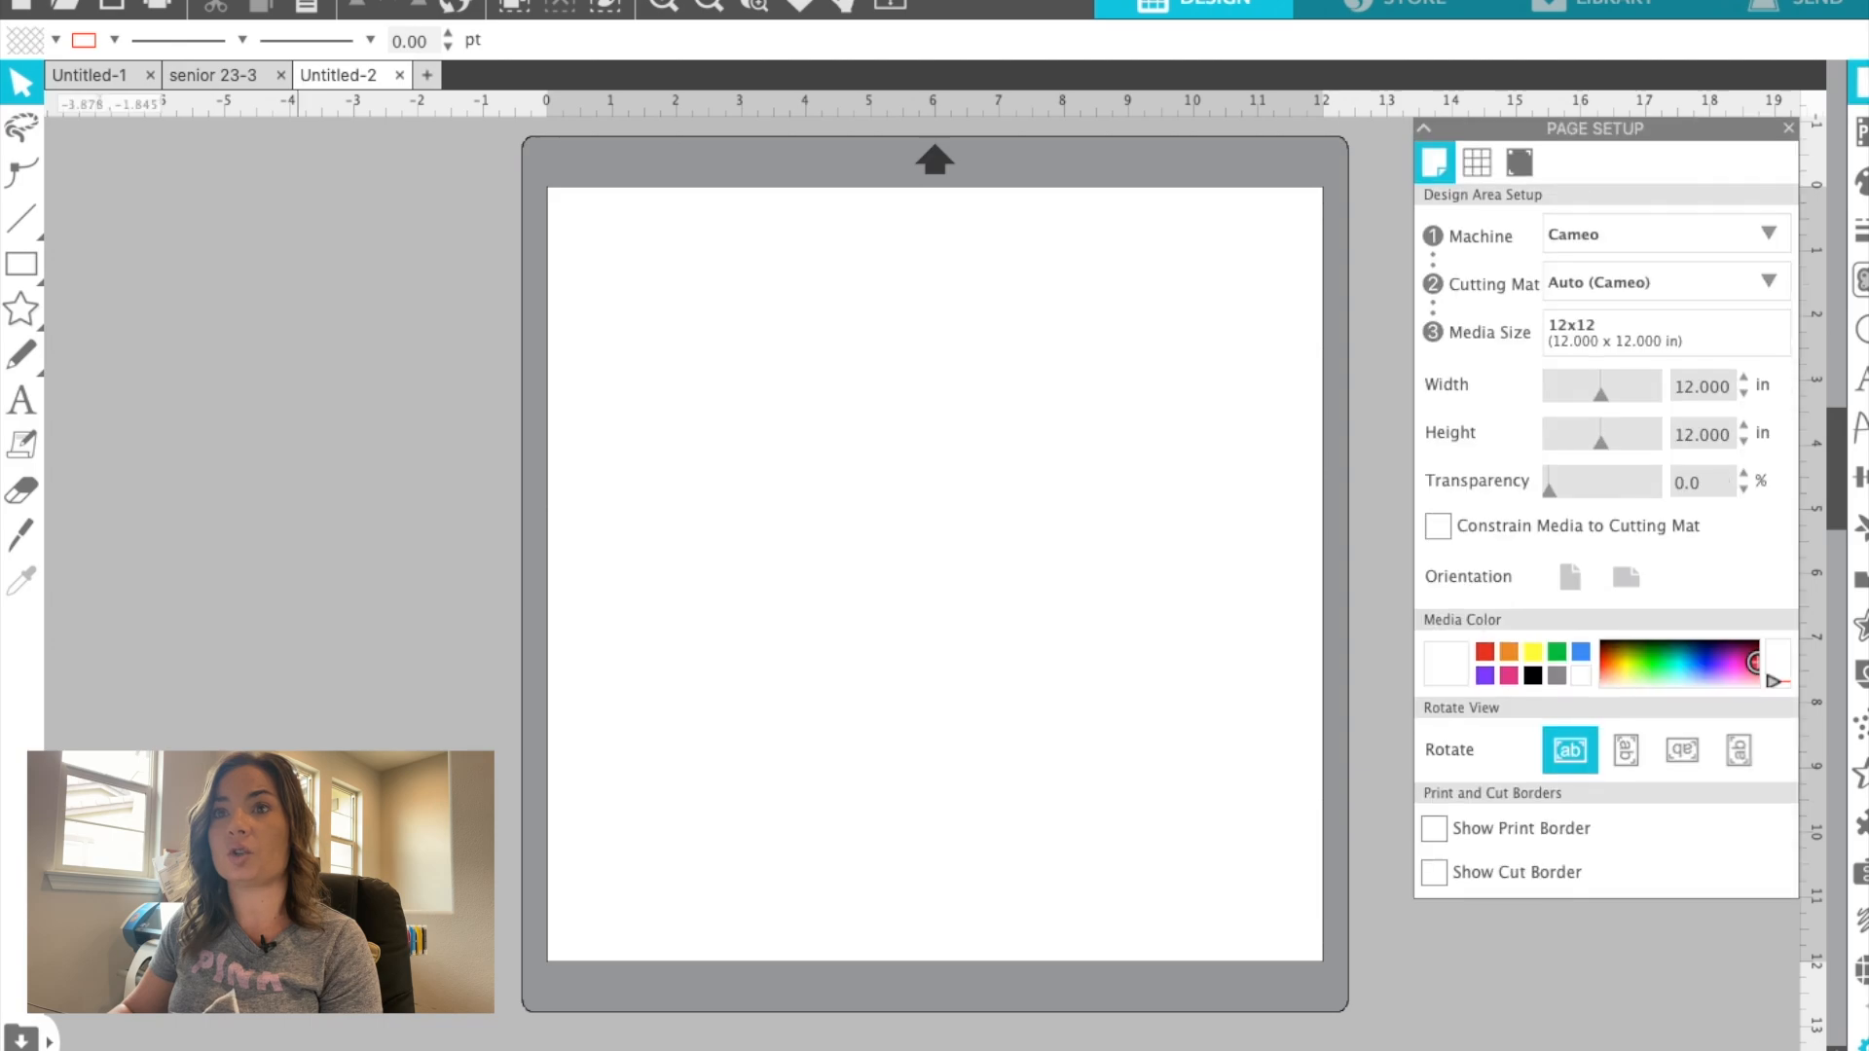
{"action": "left_click", "coordinate": [125, 0]}
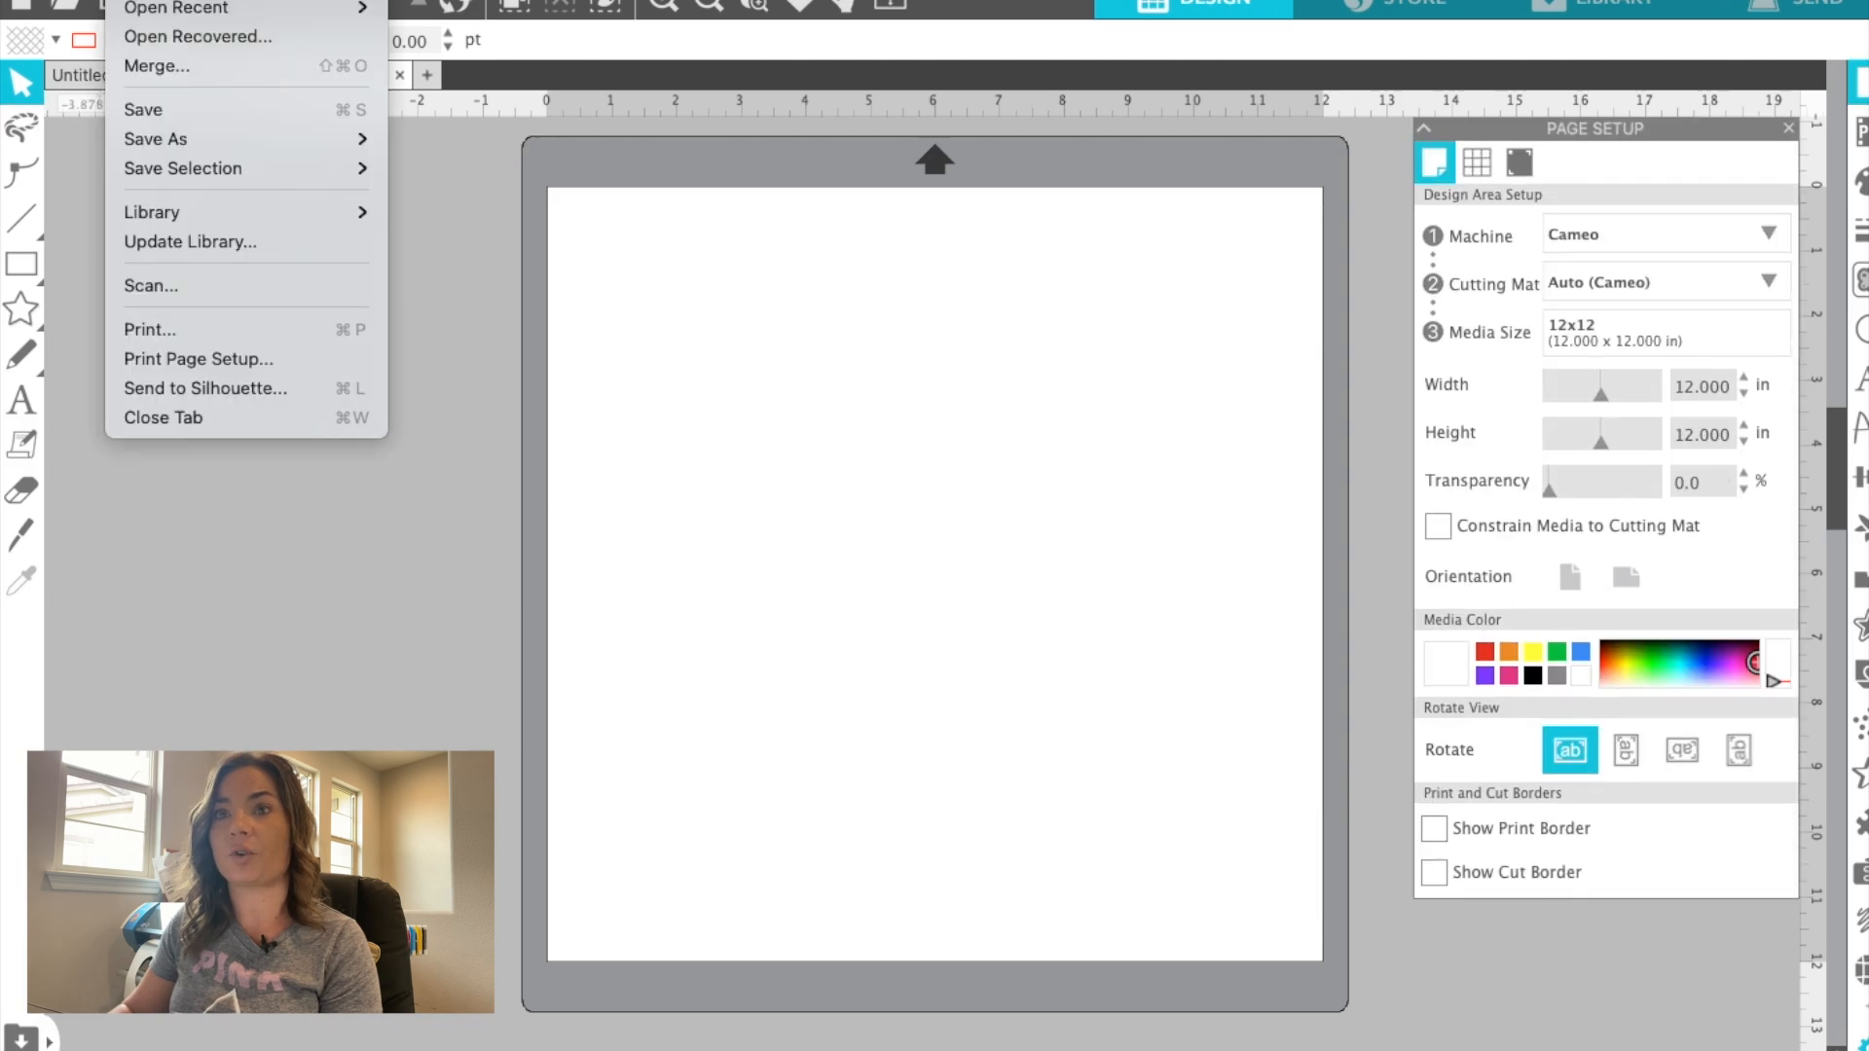
{"action": "left_click", "coordinate": [180, 2]}
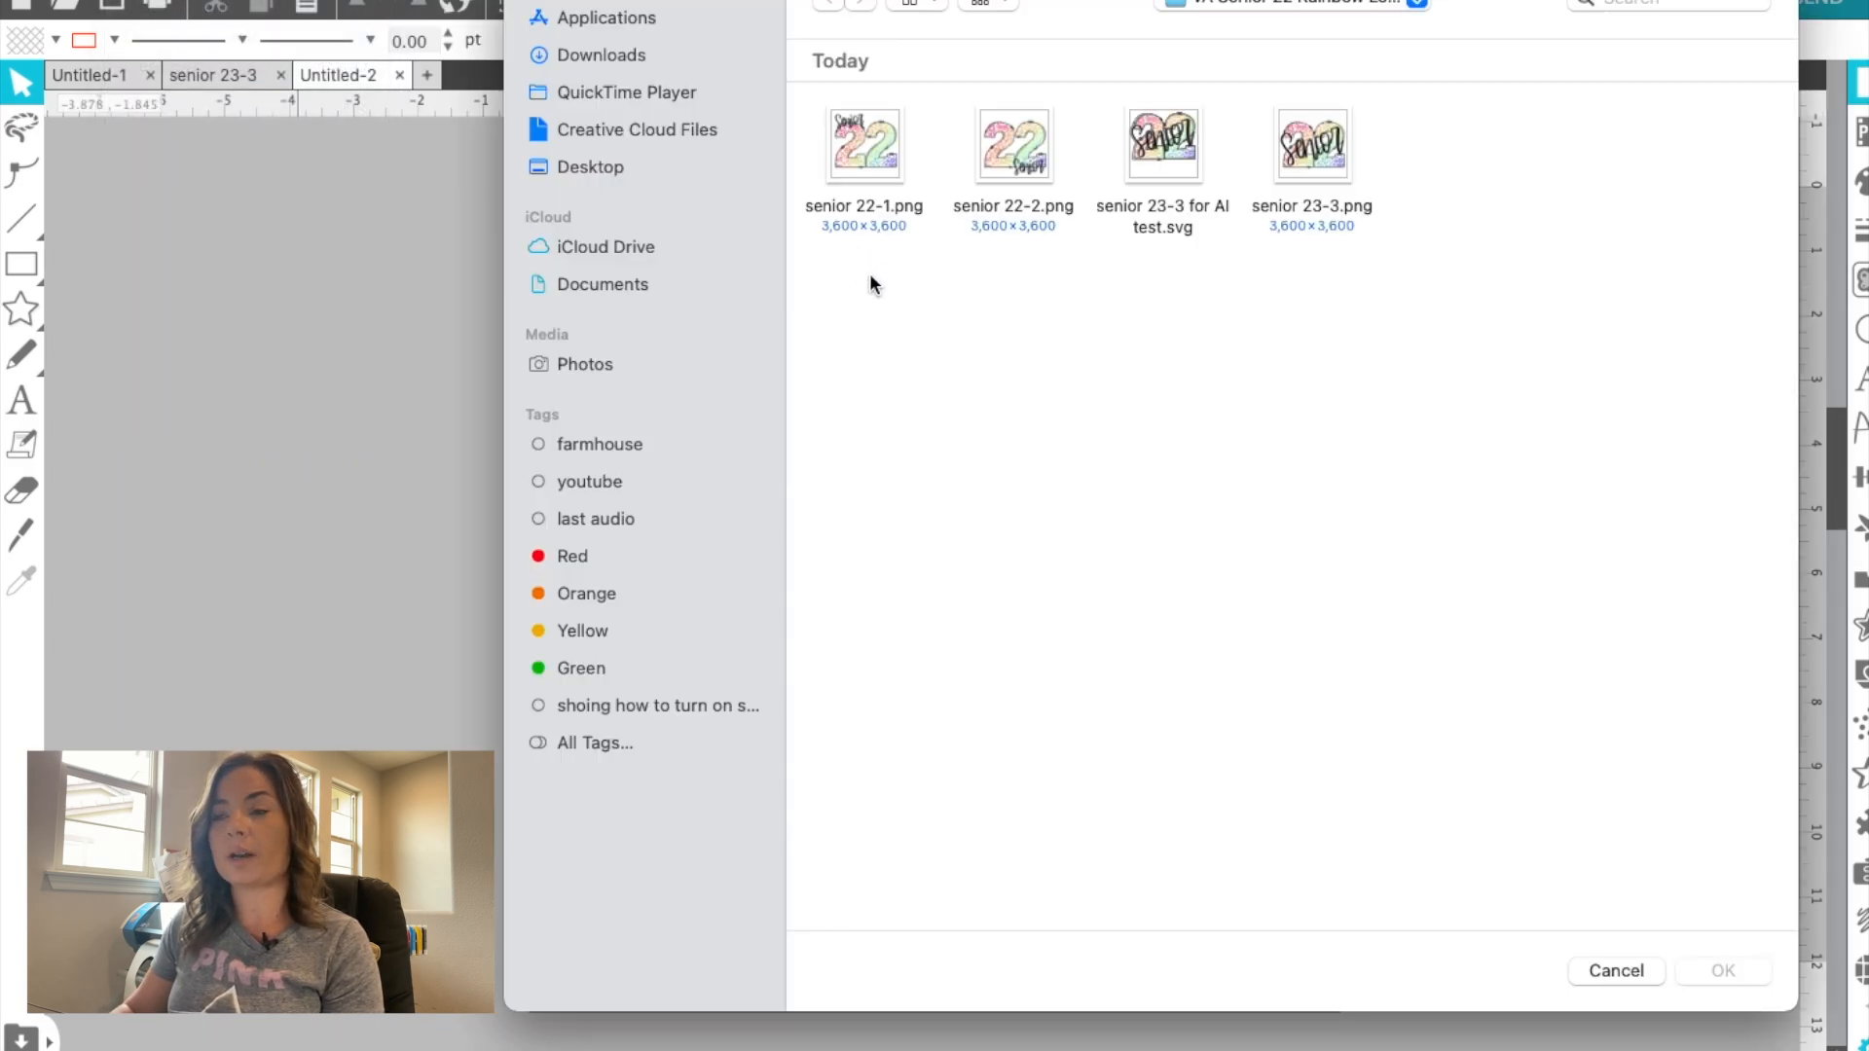
{"action": "left_click", "coordinate": [872, 160]}
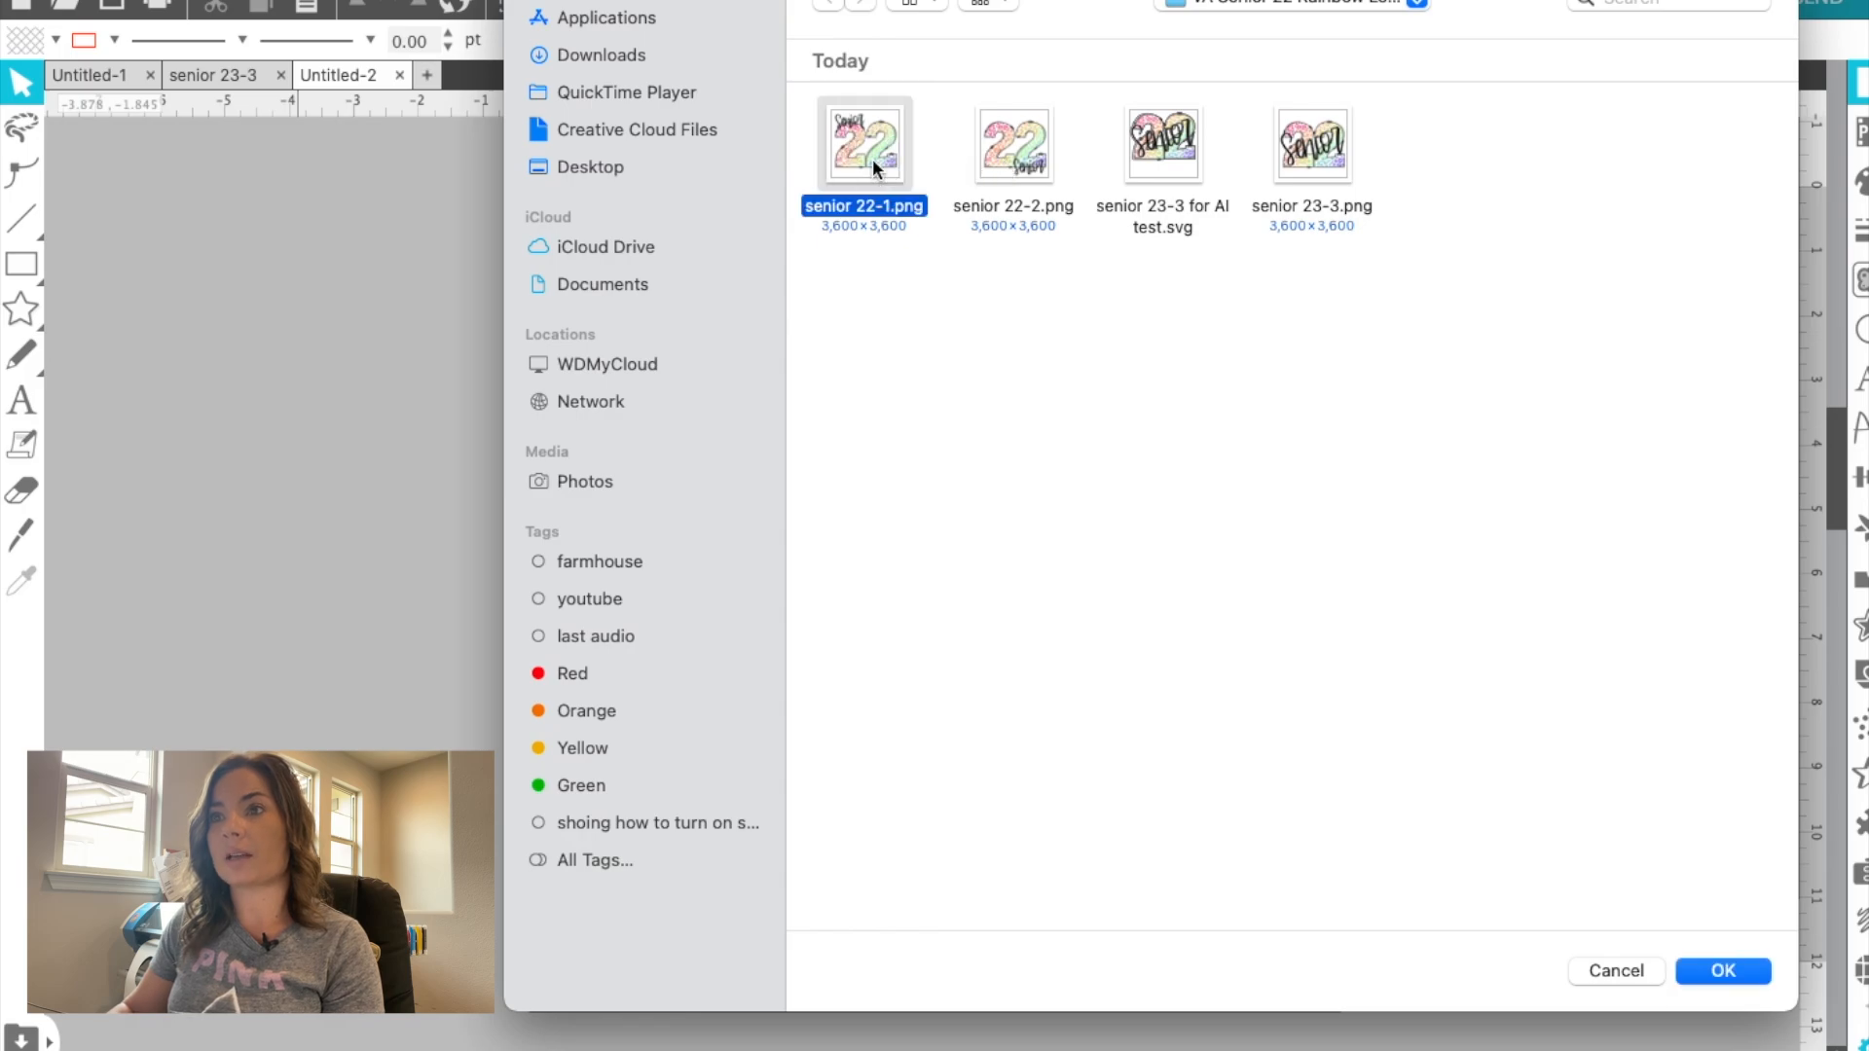
{"action": "left_click", "coordinate": [1727, 971]}
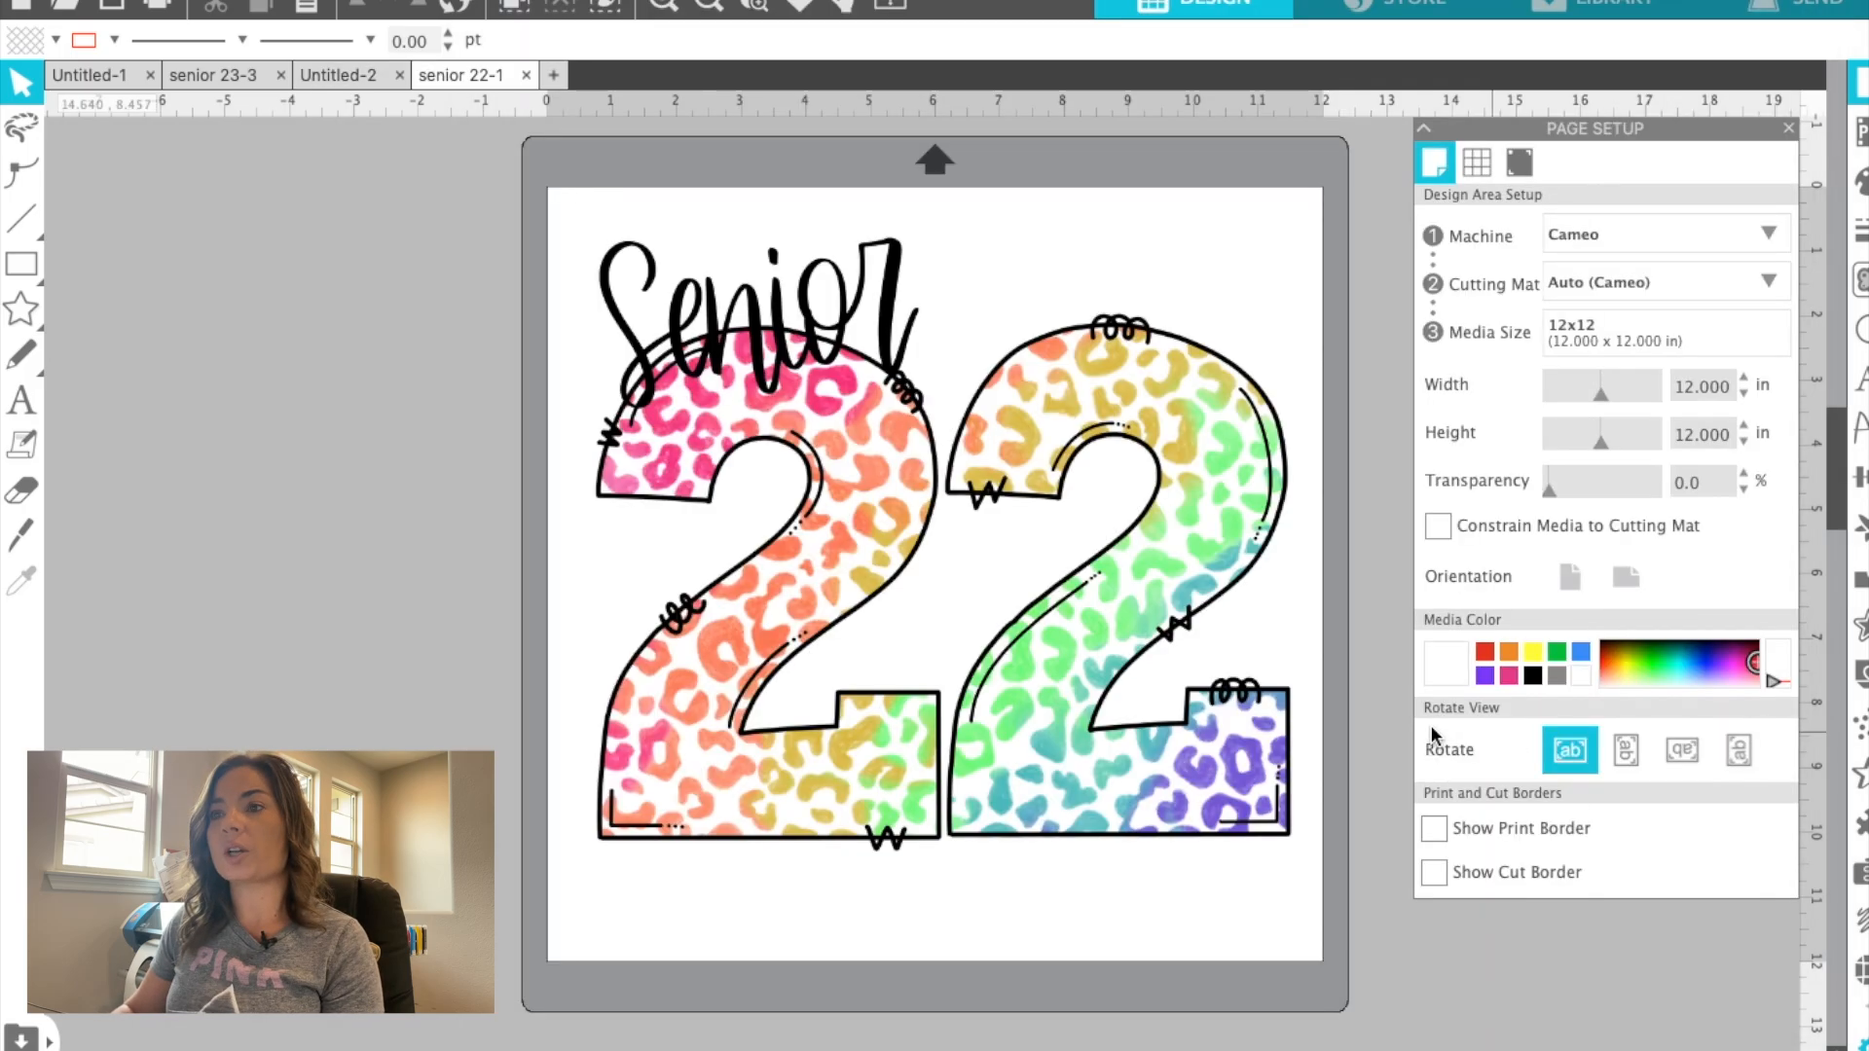
Move the untraced Senior 22 image partly off the page and back to about X -0.04 in, Y 0.19 in
{"action": "left_click", "coordinate": [983, 657]}
{"action": "left_click_drag", "start_coordinate": [993, 659], "coordinate": [888, 684]}
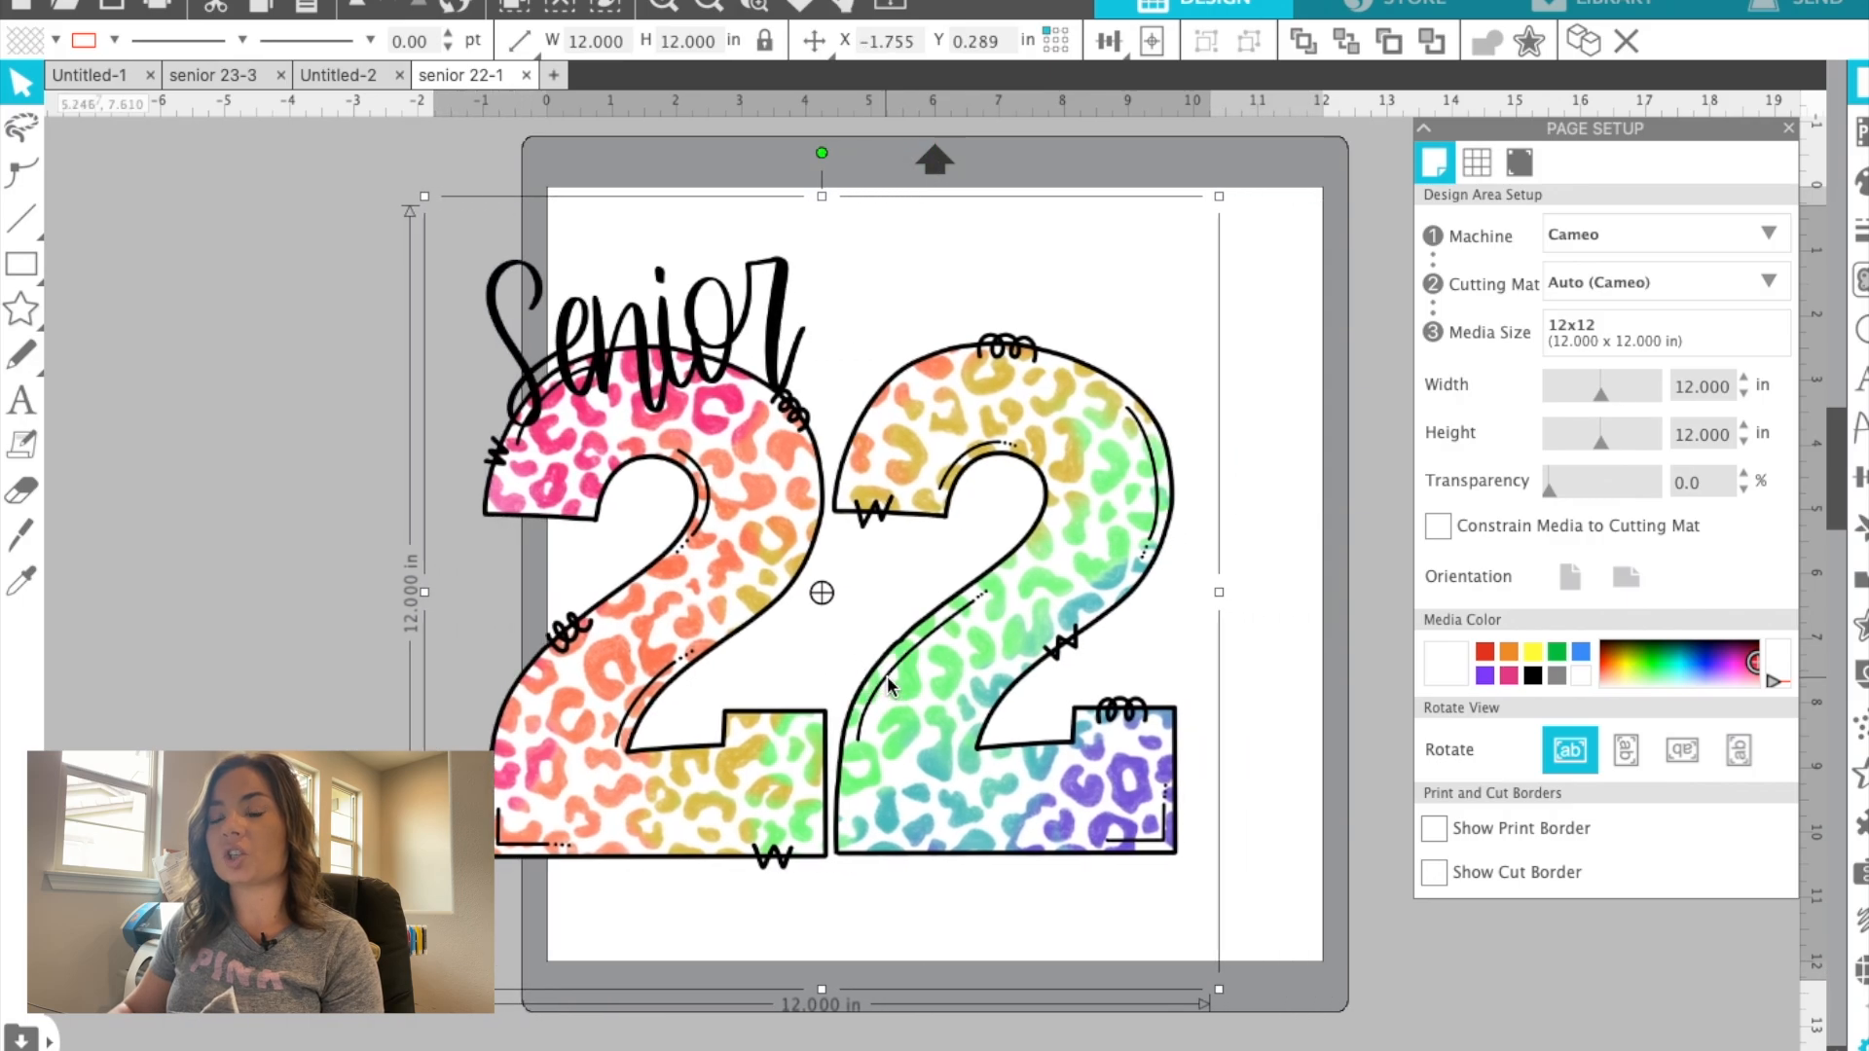
{"action": "left_click", "coordinate": [643, 575]}
{"action": "left_click_drag", "start_coordinate": [644, 575], "coordinate": [754, 570]}
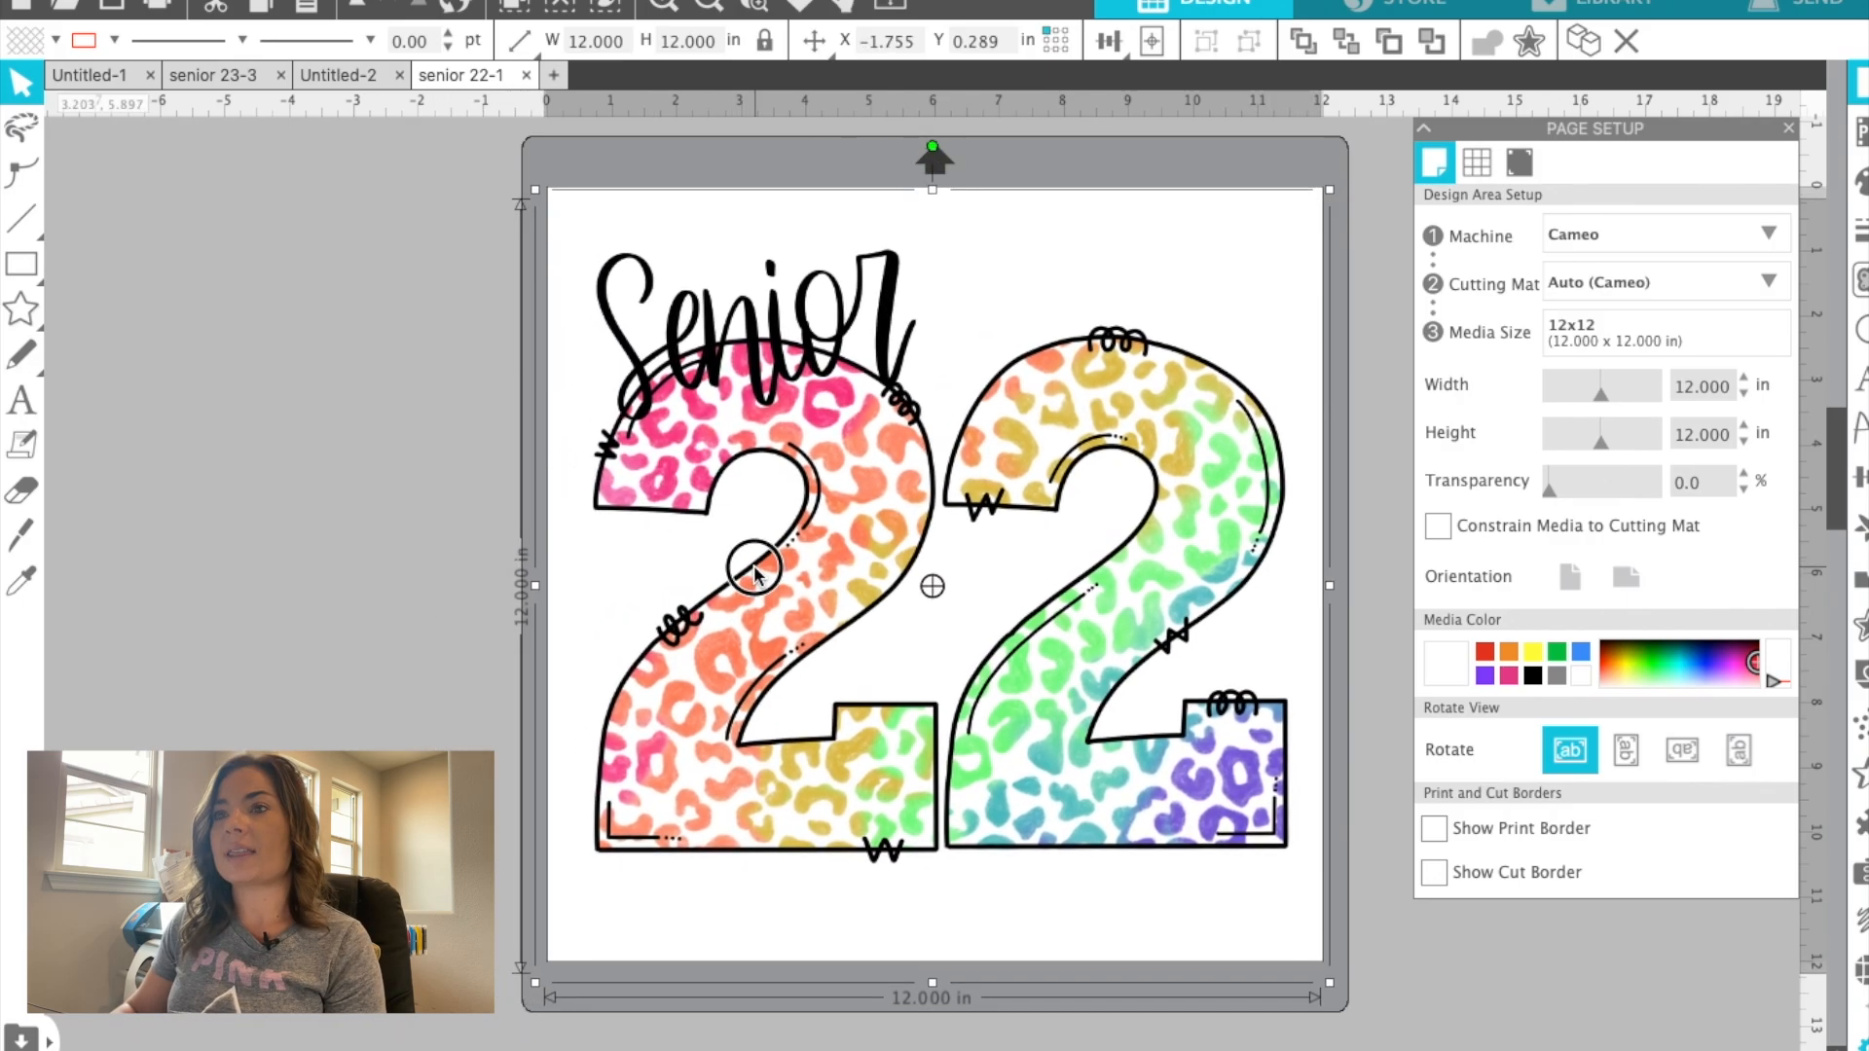
Offset the untraced image by 0.080 in and move the image and its offset rectangle apart to compare them
{"action": "left_click", "coordinate": [1857, 634]}
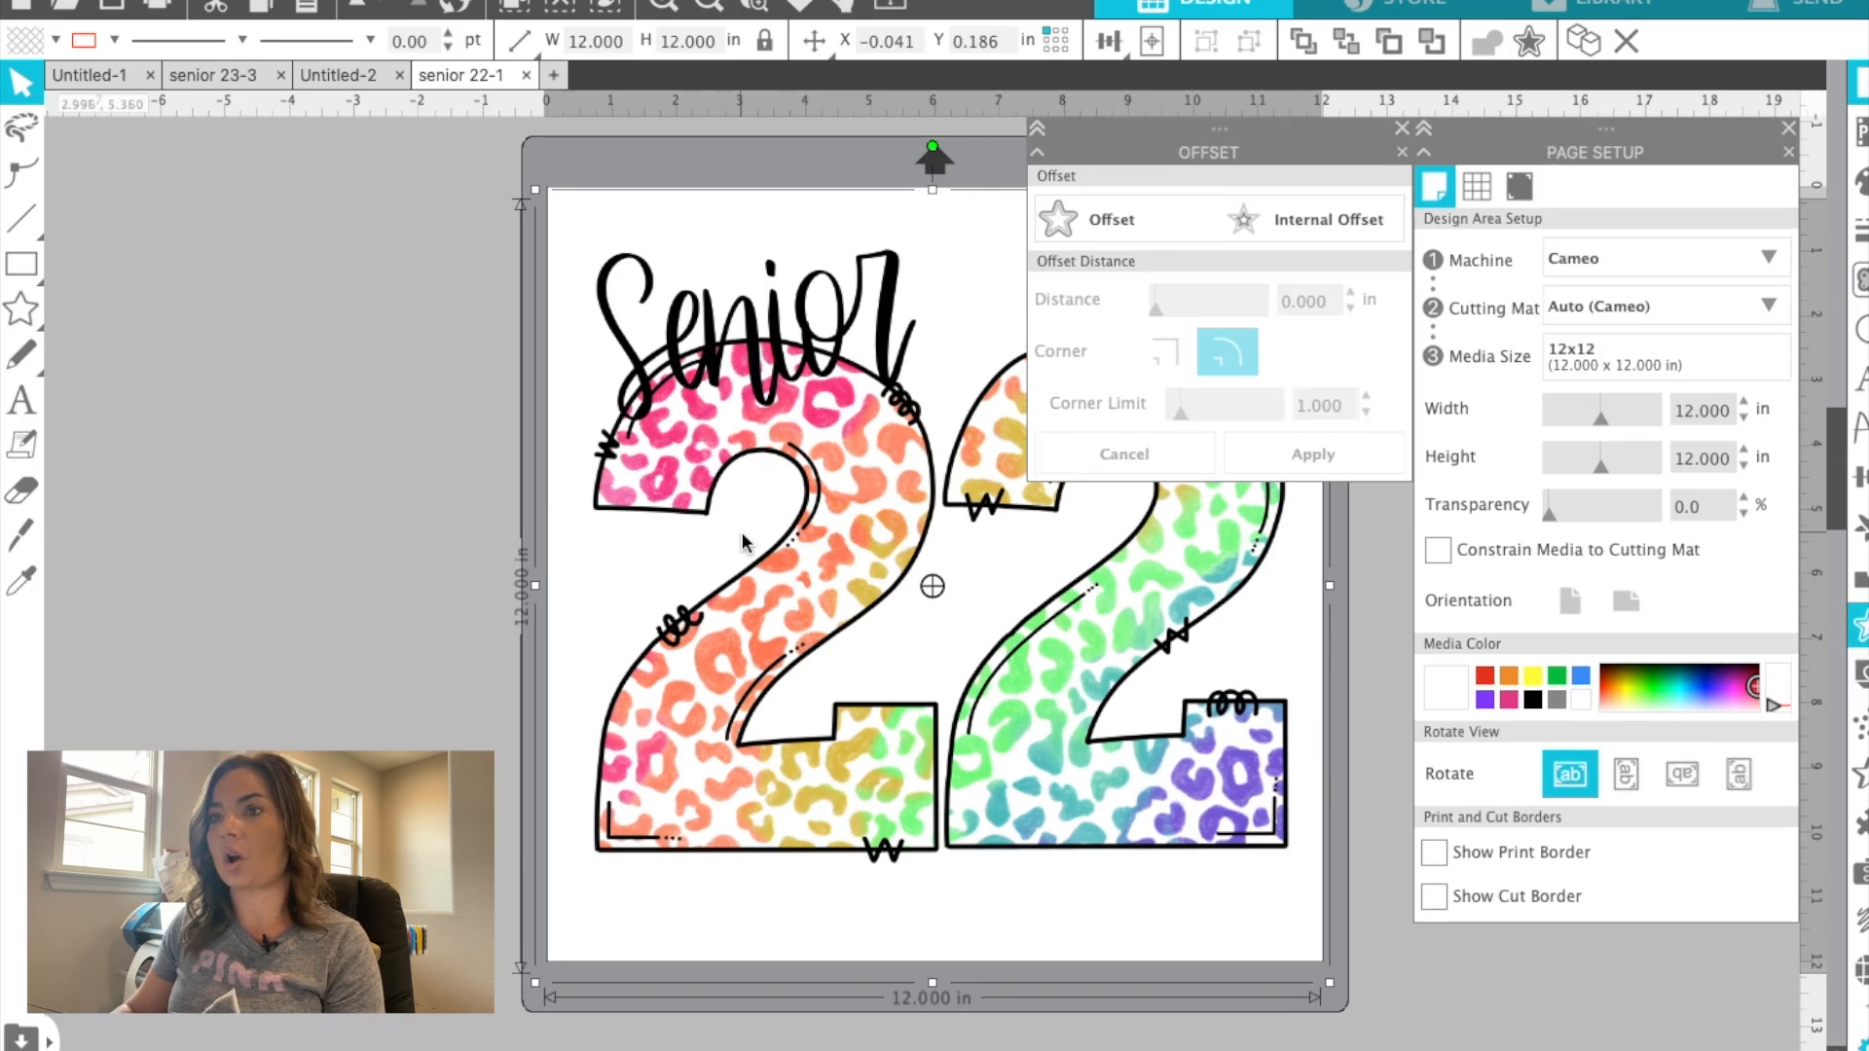
{"action": "left_click", "coordinate": [1101, 239]}
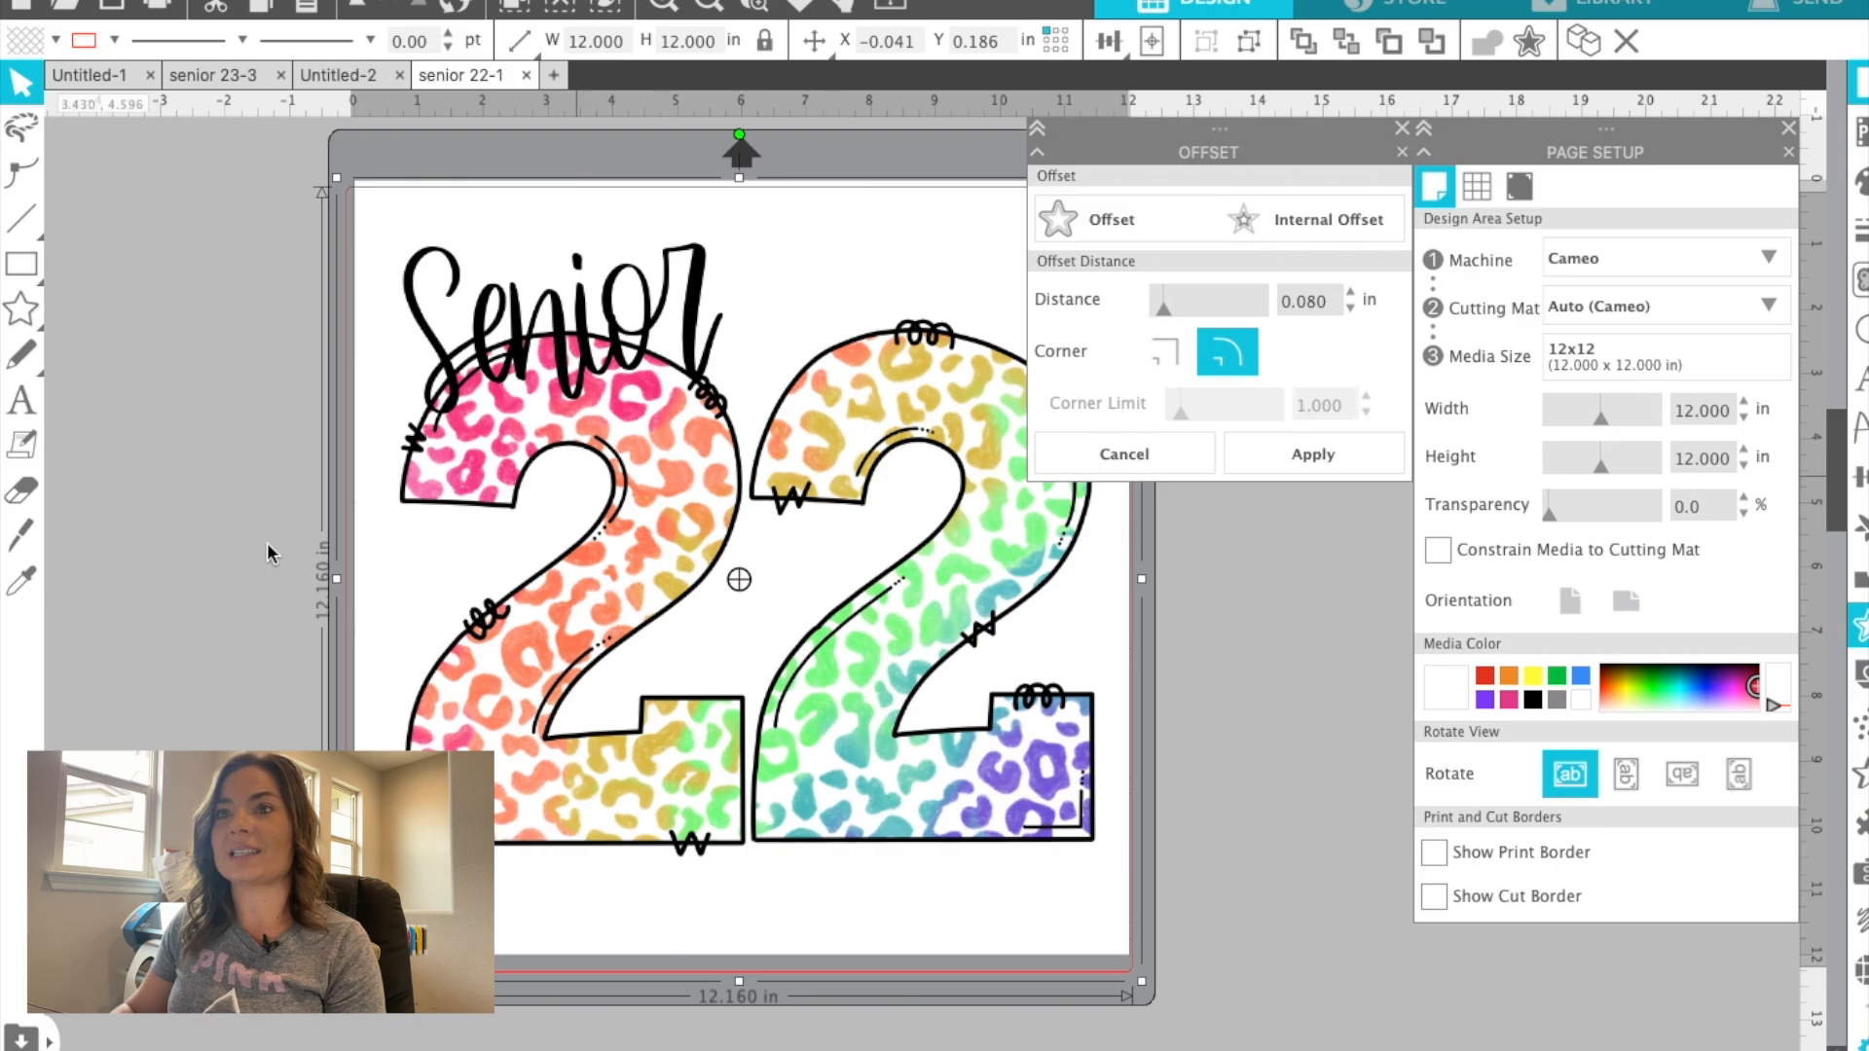
{"action": "left_click_drag", "start_coordinate": [465, 357], "coordinate": [522, 359]}
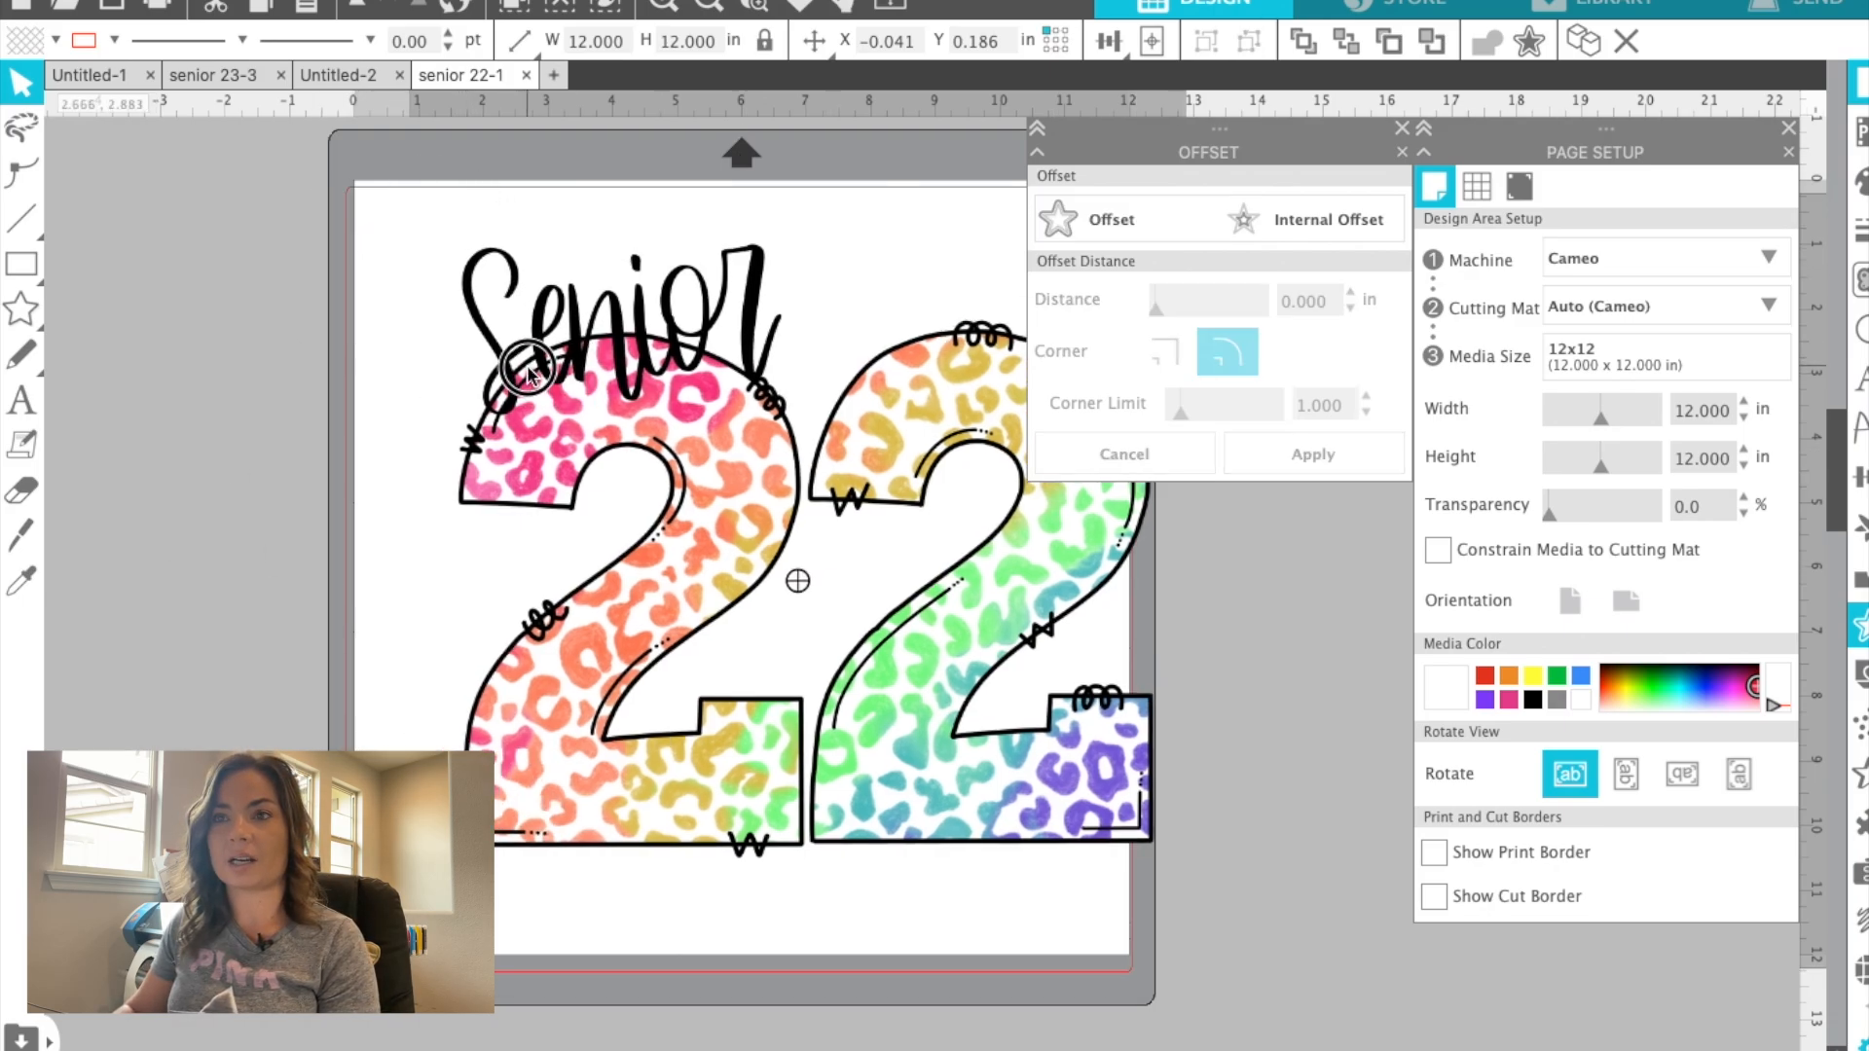
{"action": "left_click", "coordinate": [326, 265]}
{"action": "left_click", "coordinate": [442, 202]}
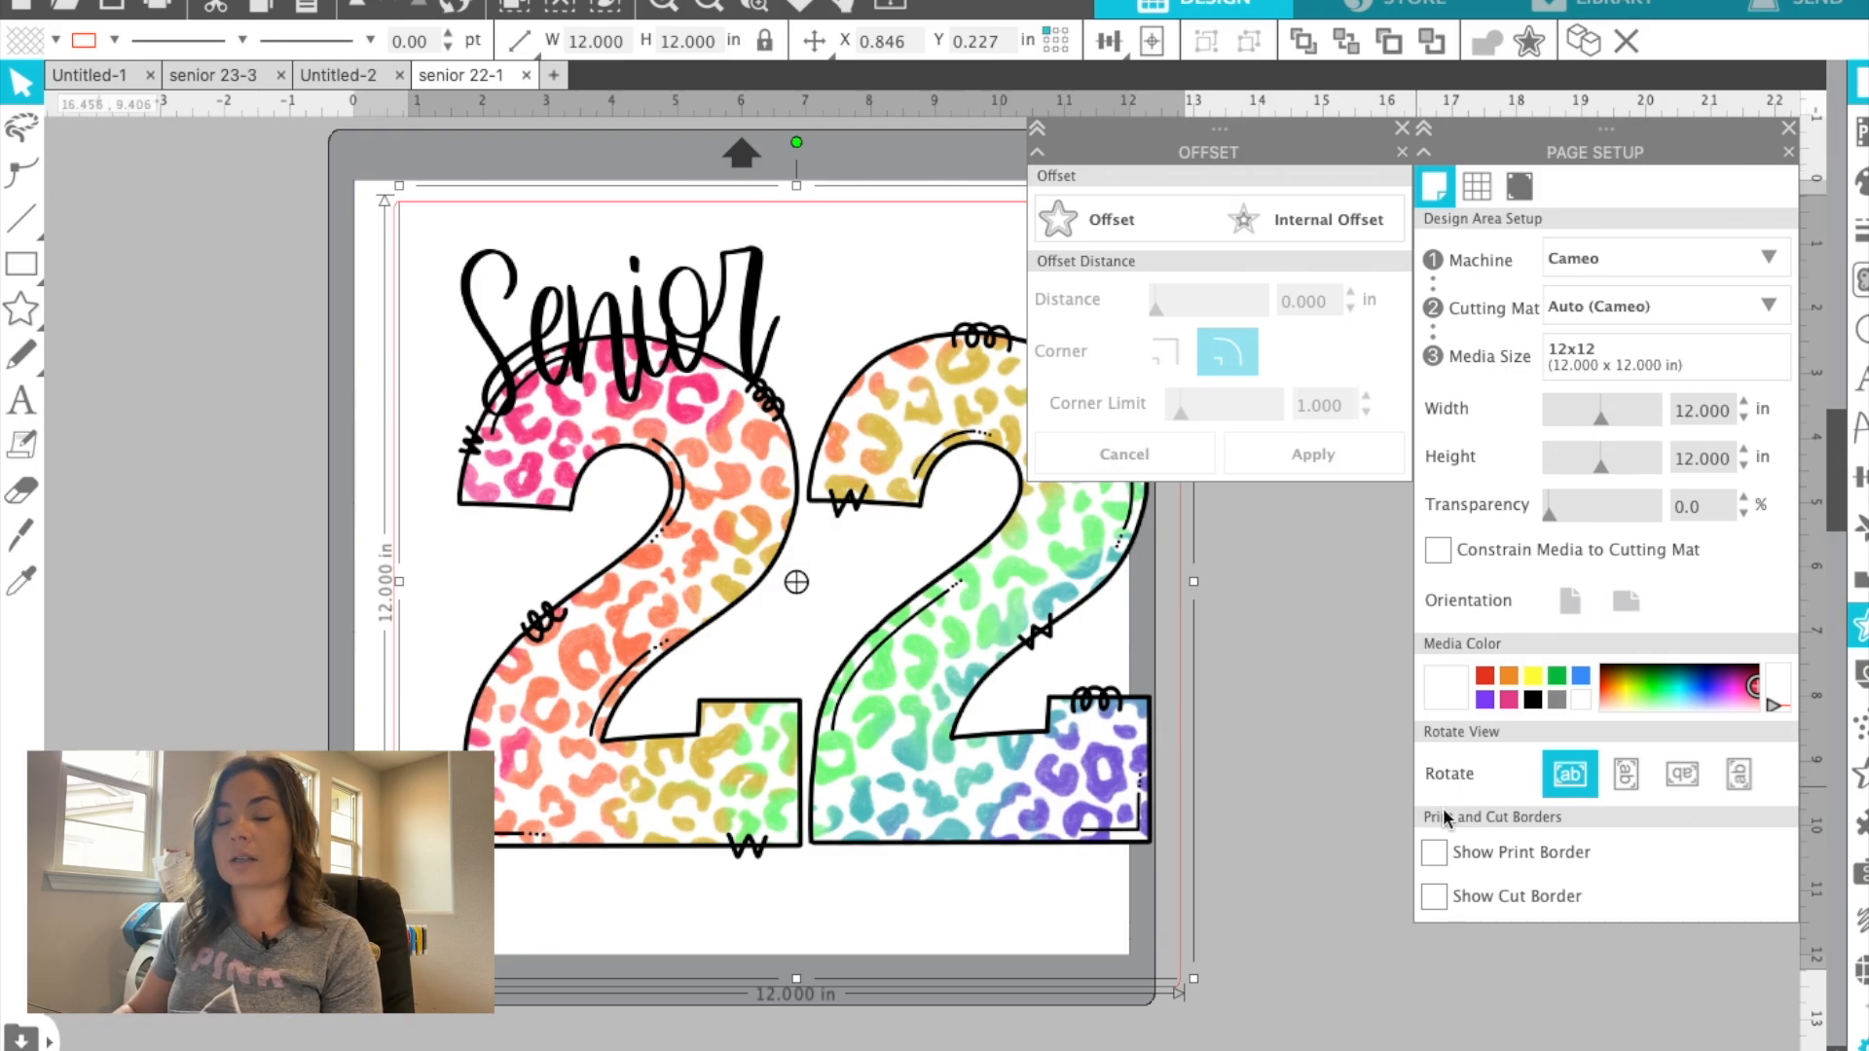
Discard the senior 22-1 document without saving and return to senior 23-3 with the Offset and Page Setup options closed
{"action": "left_click", "coordinate": [525, 75]}
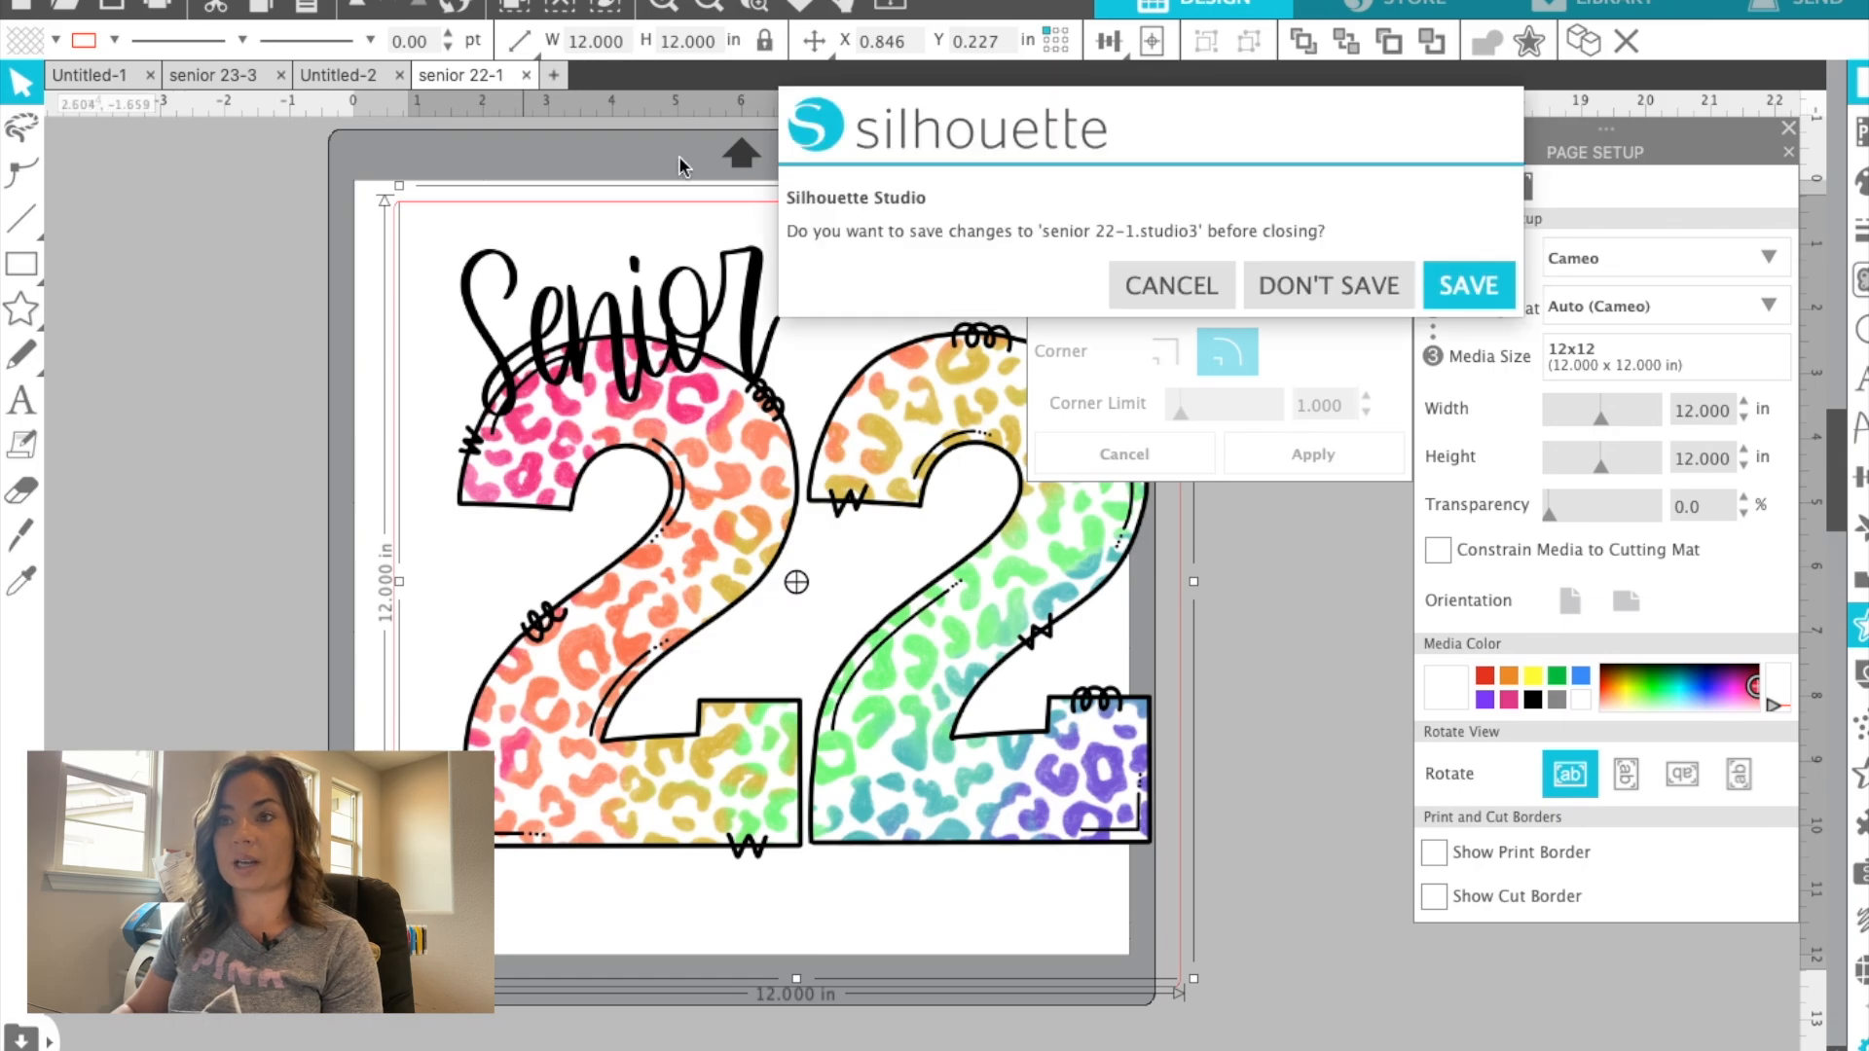
{"action": "left_click", "coordinate": [1329, 286]}
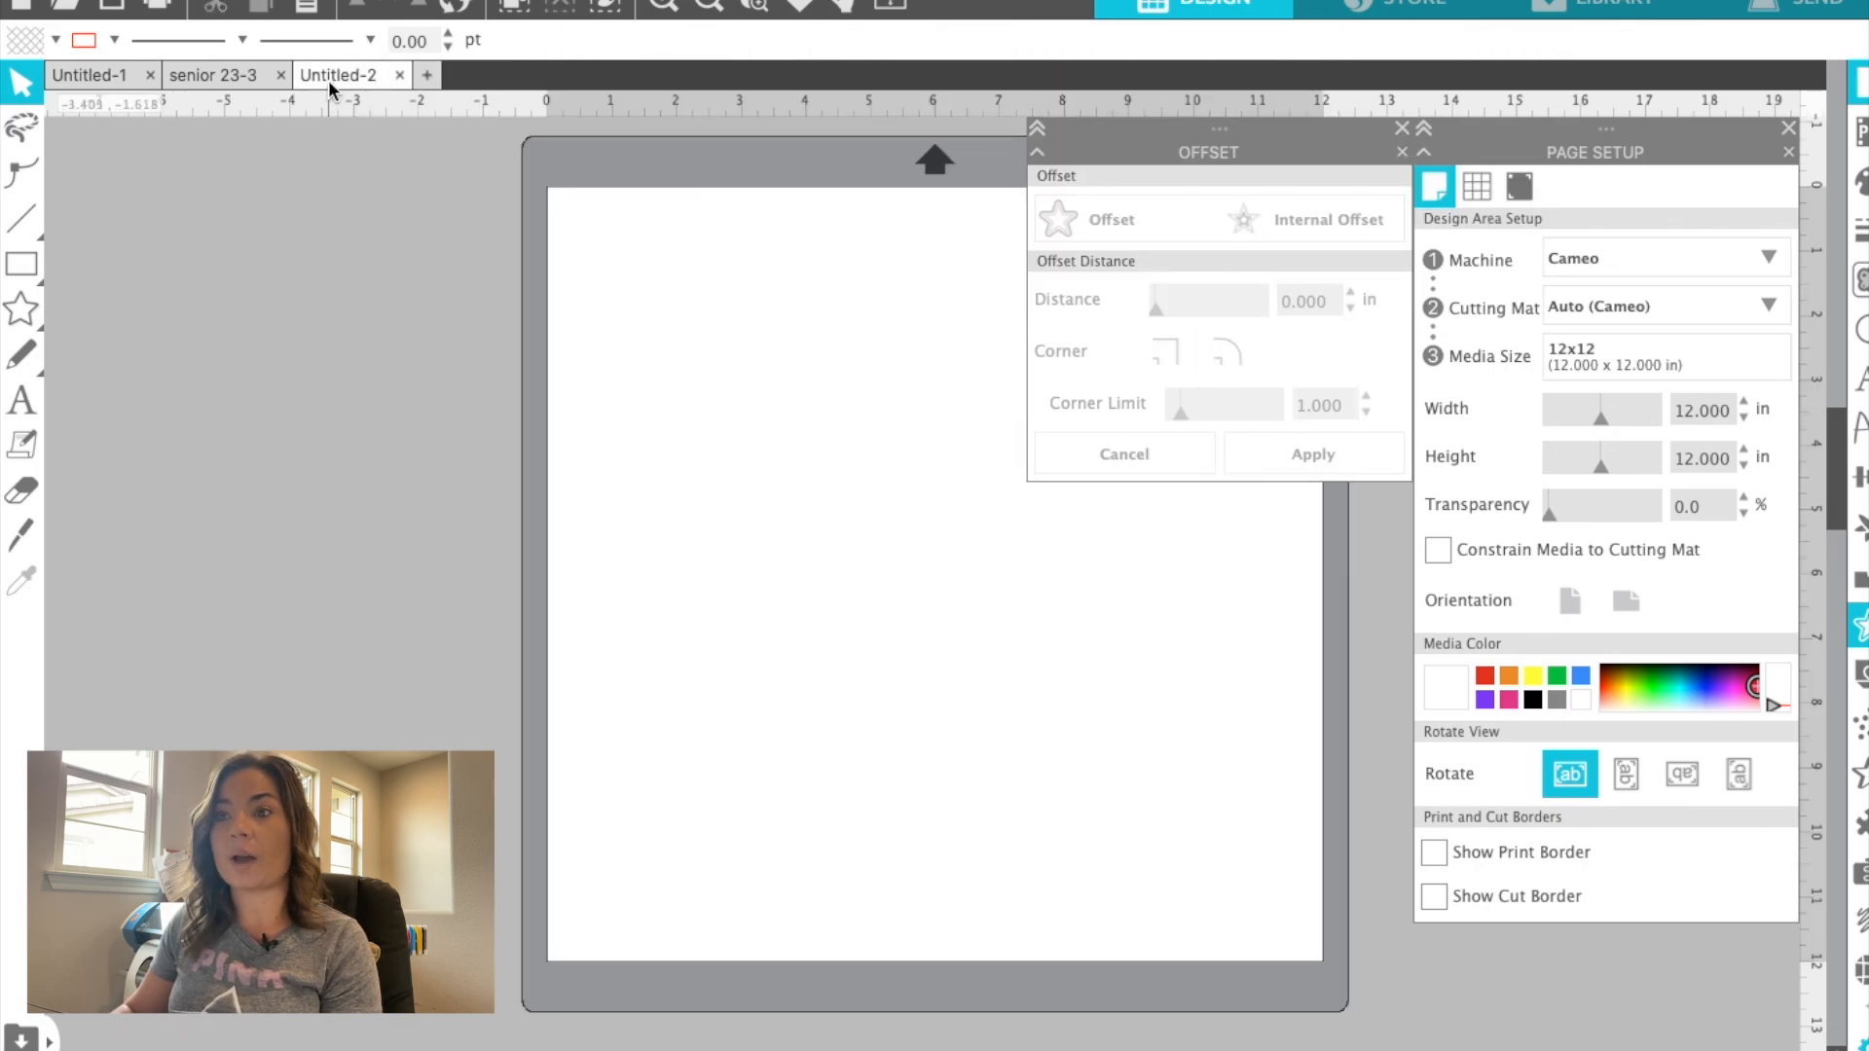
{"action": "left_click", "coordinate": [221, 75]}
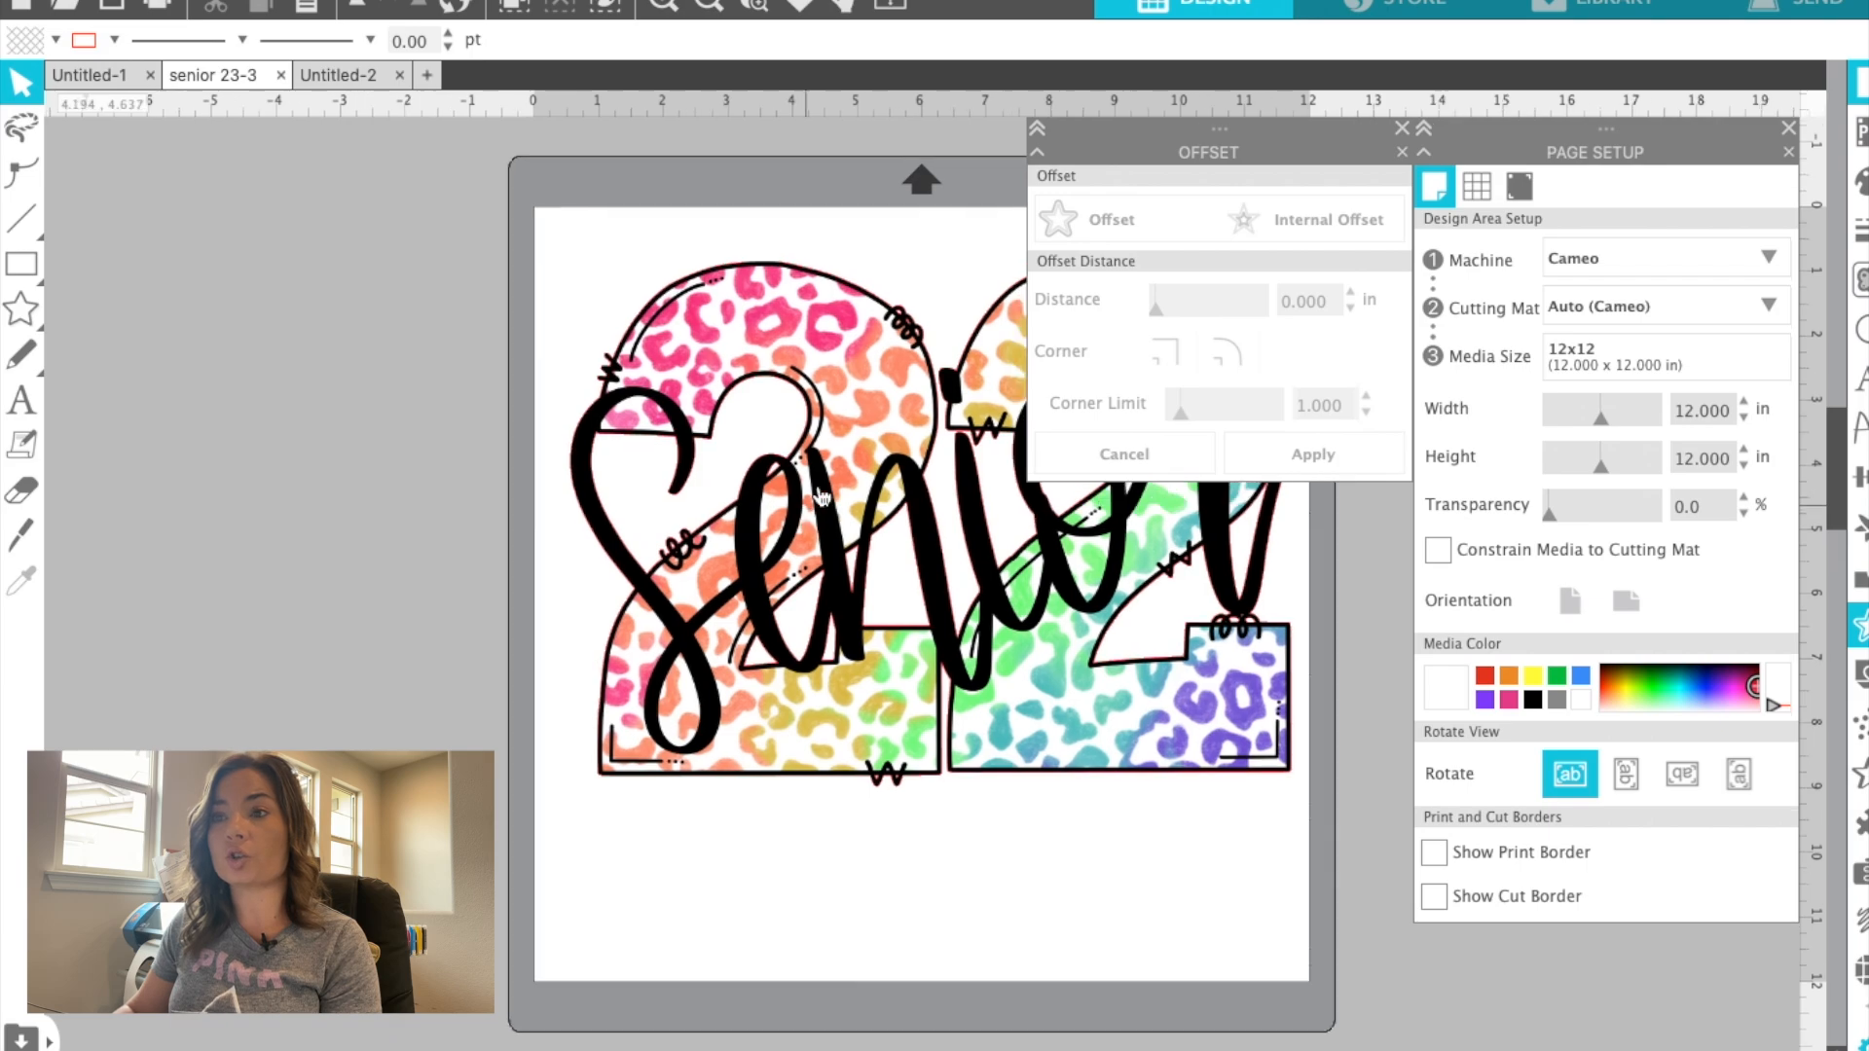
{"action": "scroll", "coordinate": [823, 497], "scroll_direction": "right", "scroll_amount": 3}
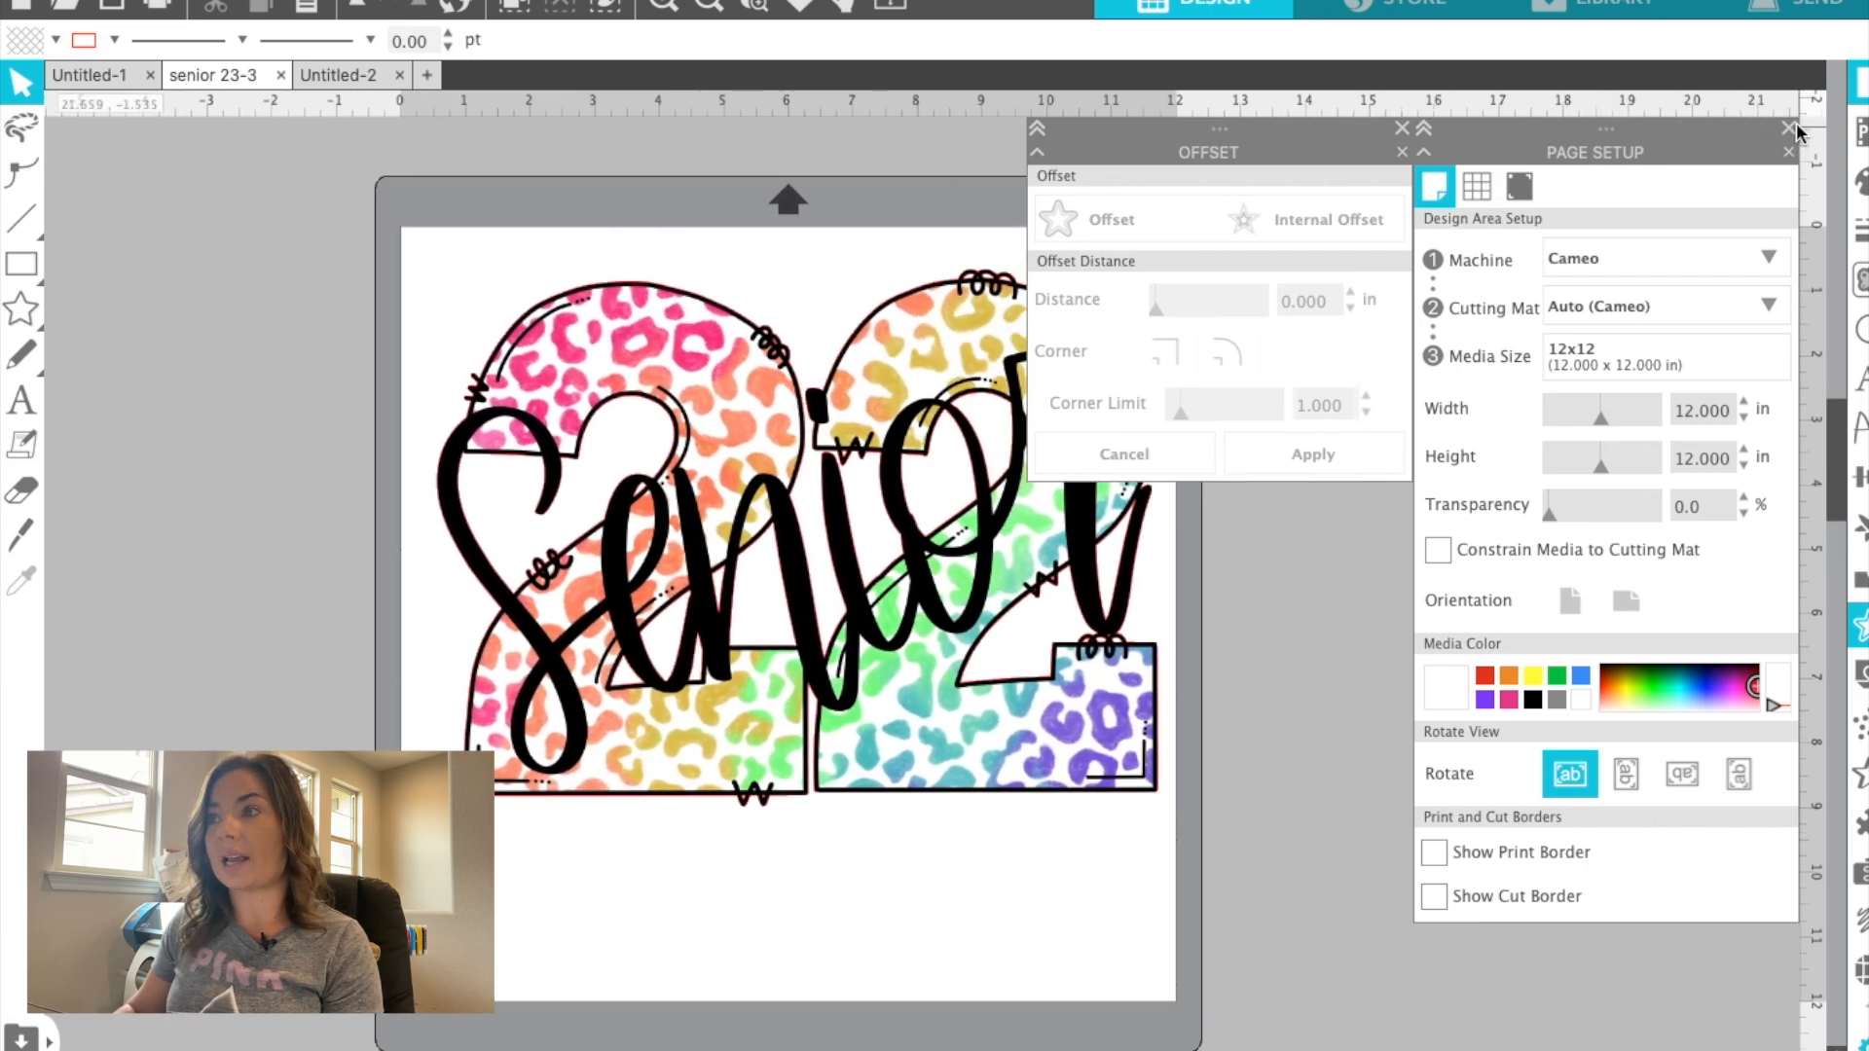
{"action": "left_click", "coordinate": [1790, 129]}
{"action": "left_click", "coordinate": [1789, 129]}
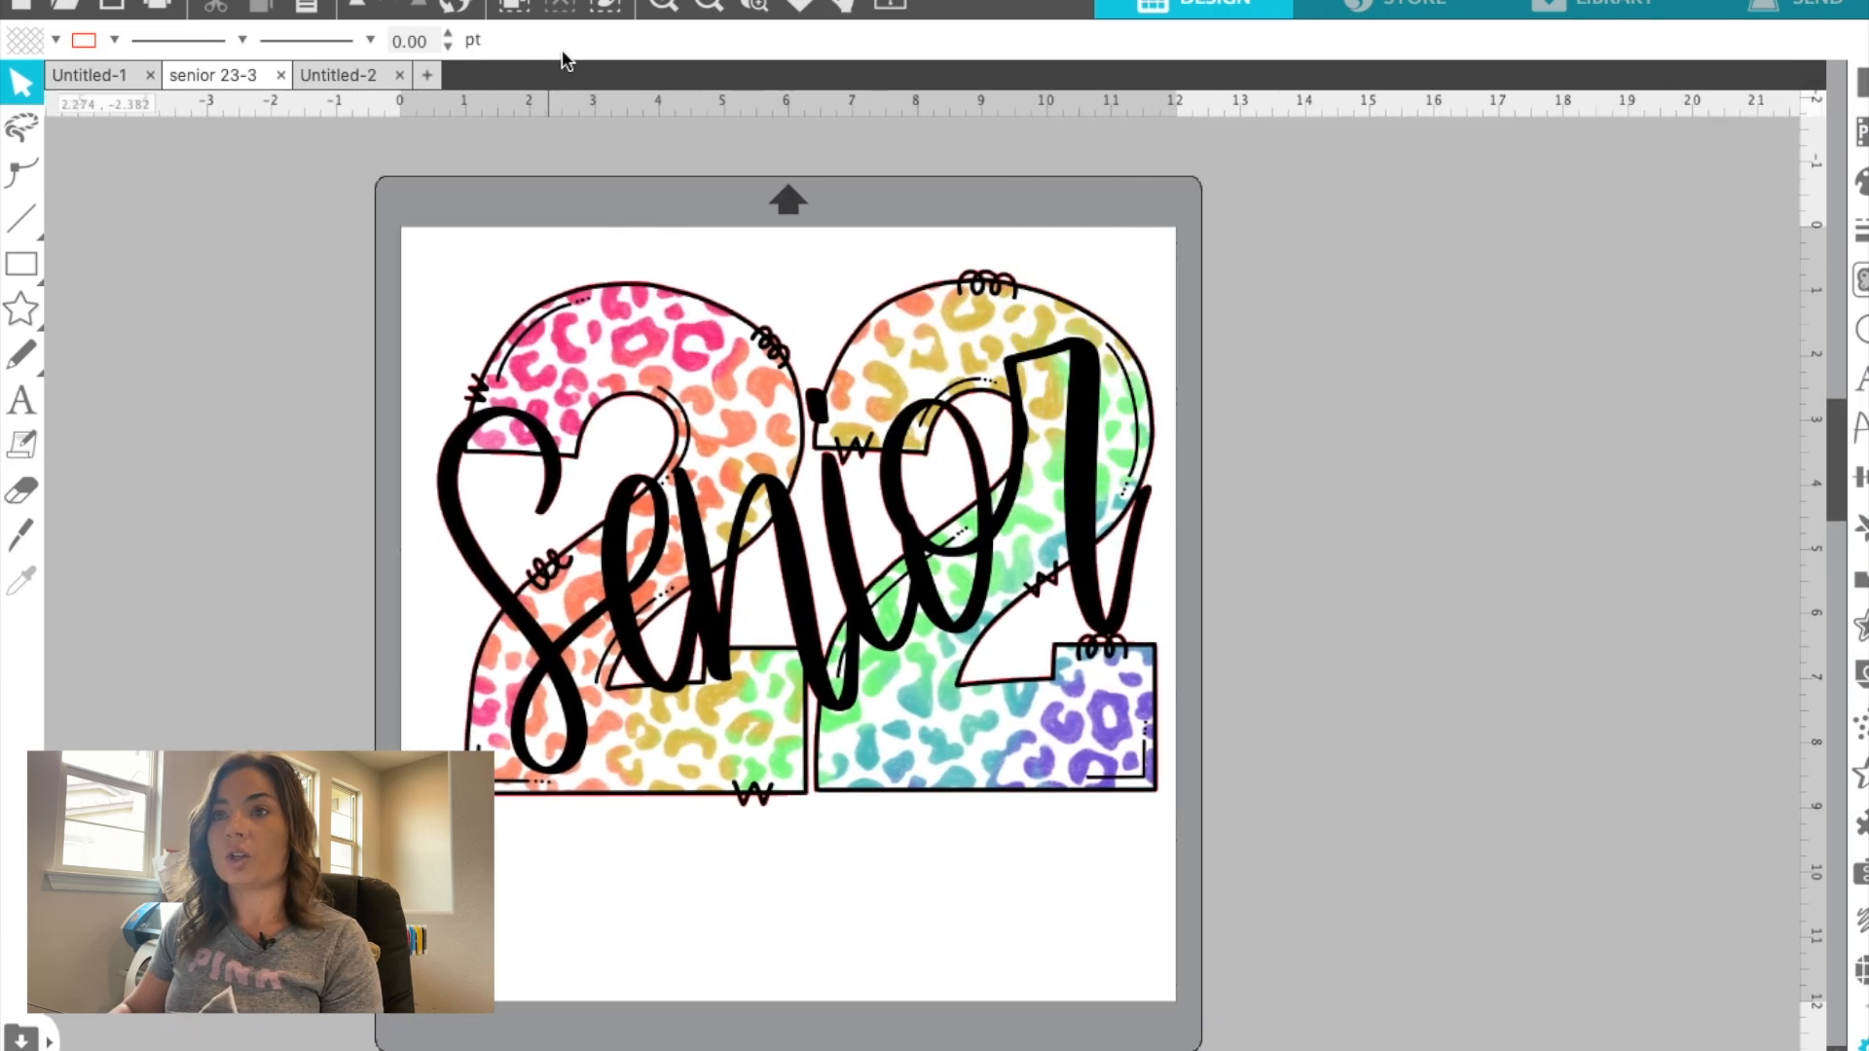
Add an outer offset with rounded corners around the traced Senior 22 design
{"action": "left_click", "coordinate": [666, 6]}
{"action": "left_click", "coordinate": [667, 6]}
{"action": "scroll", "coordinate": [602, 309], "scroll_direction": "up", "scroll_amount": 1}
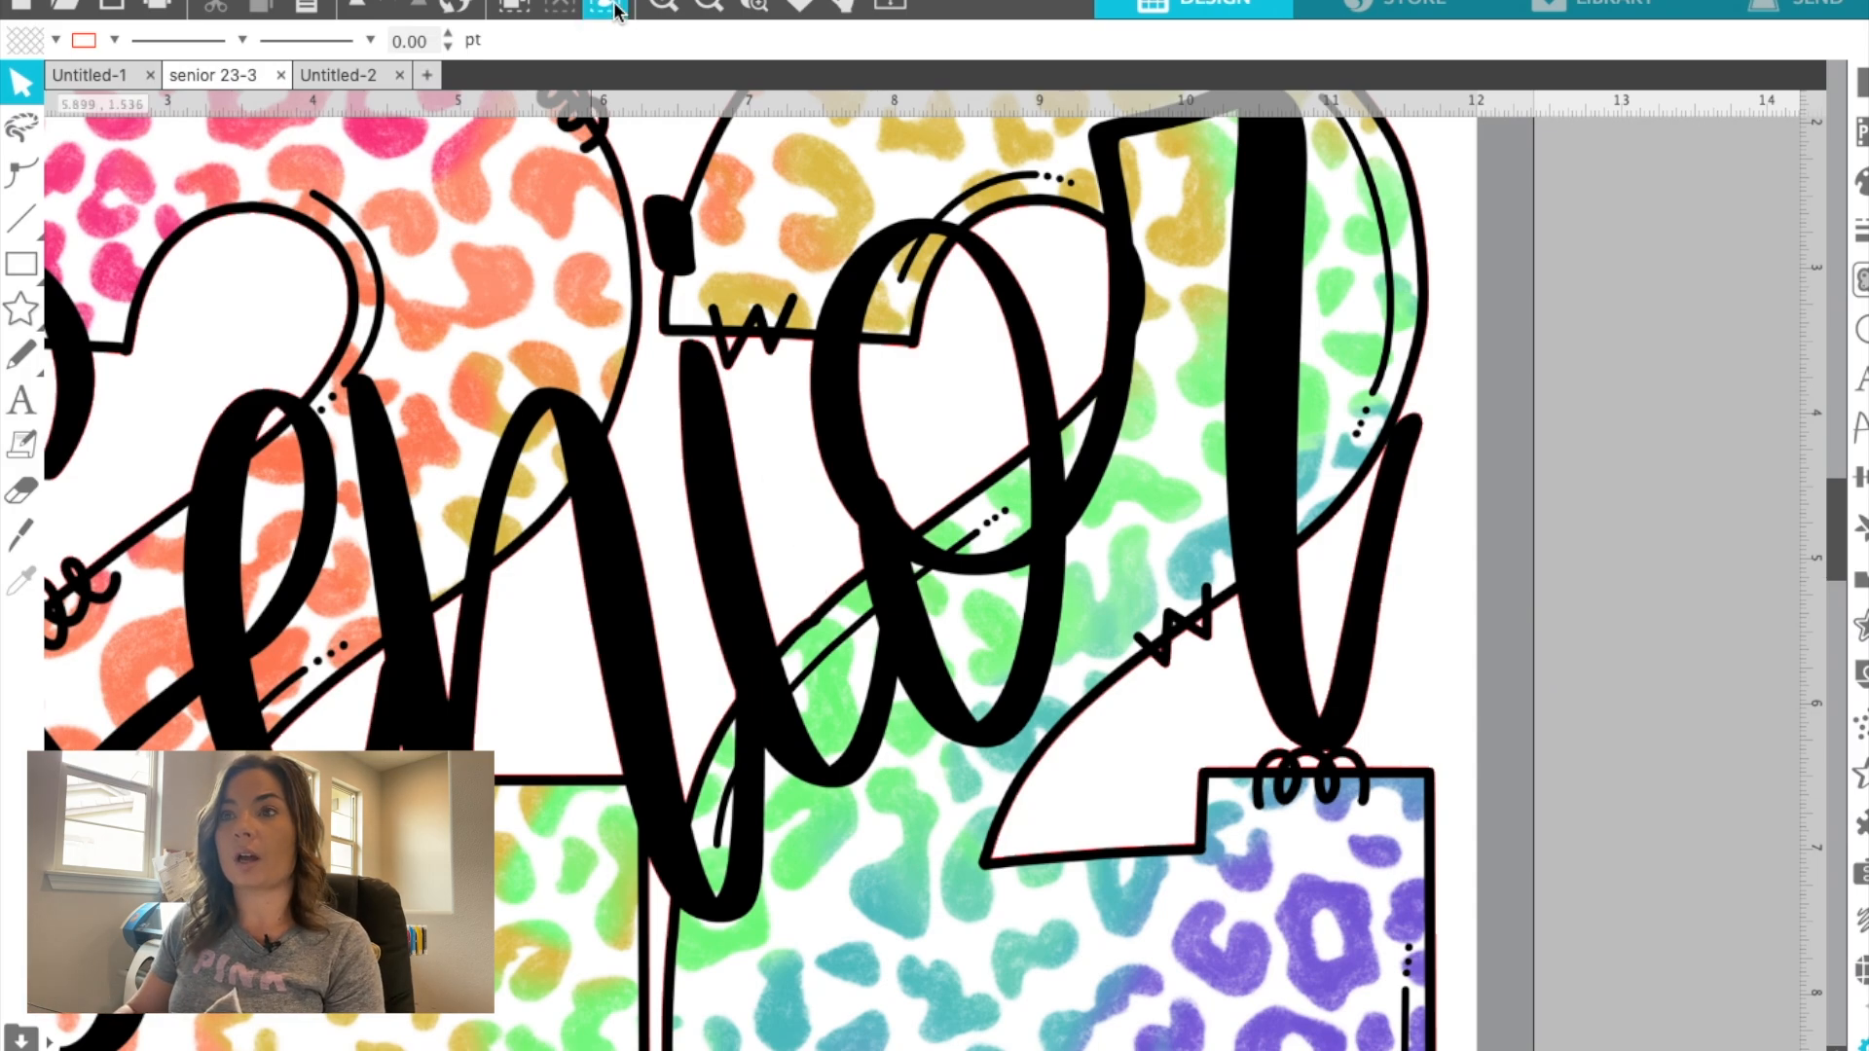
{"action": "left_click", "coordinate": [708, 5]}
{"action": "left_click", "coordinate": [708, 5]}
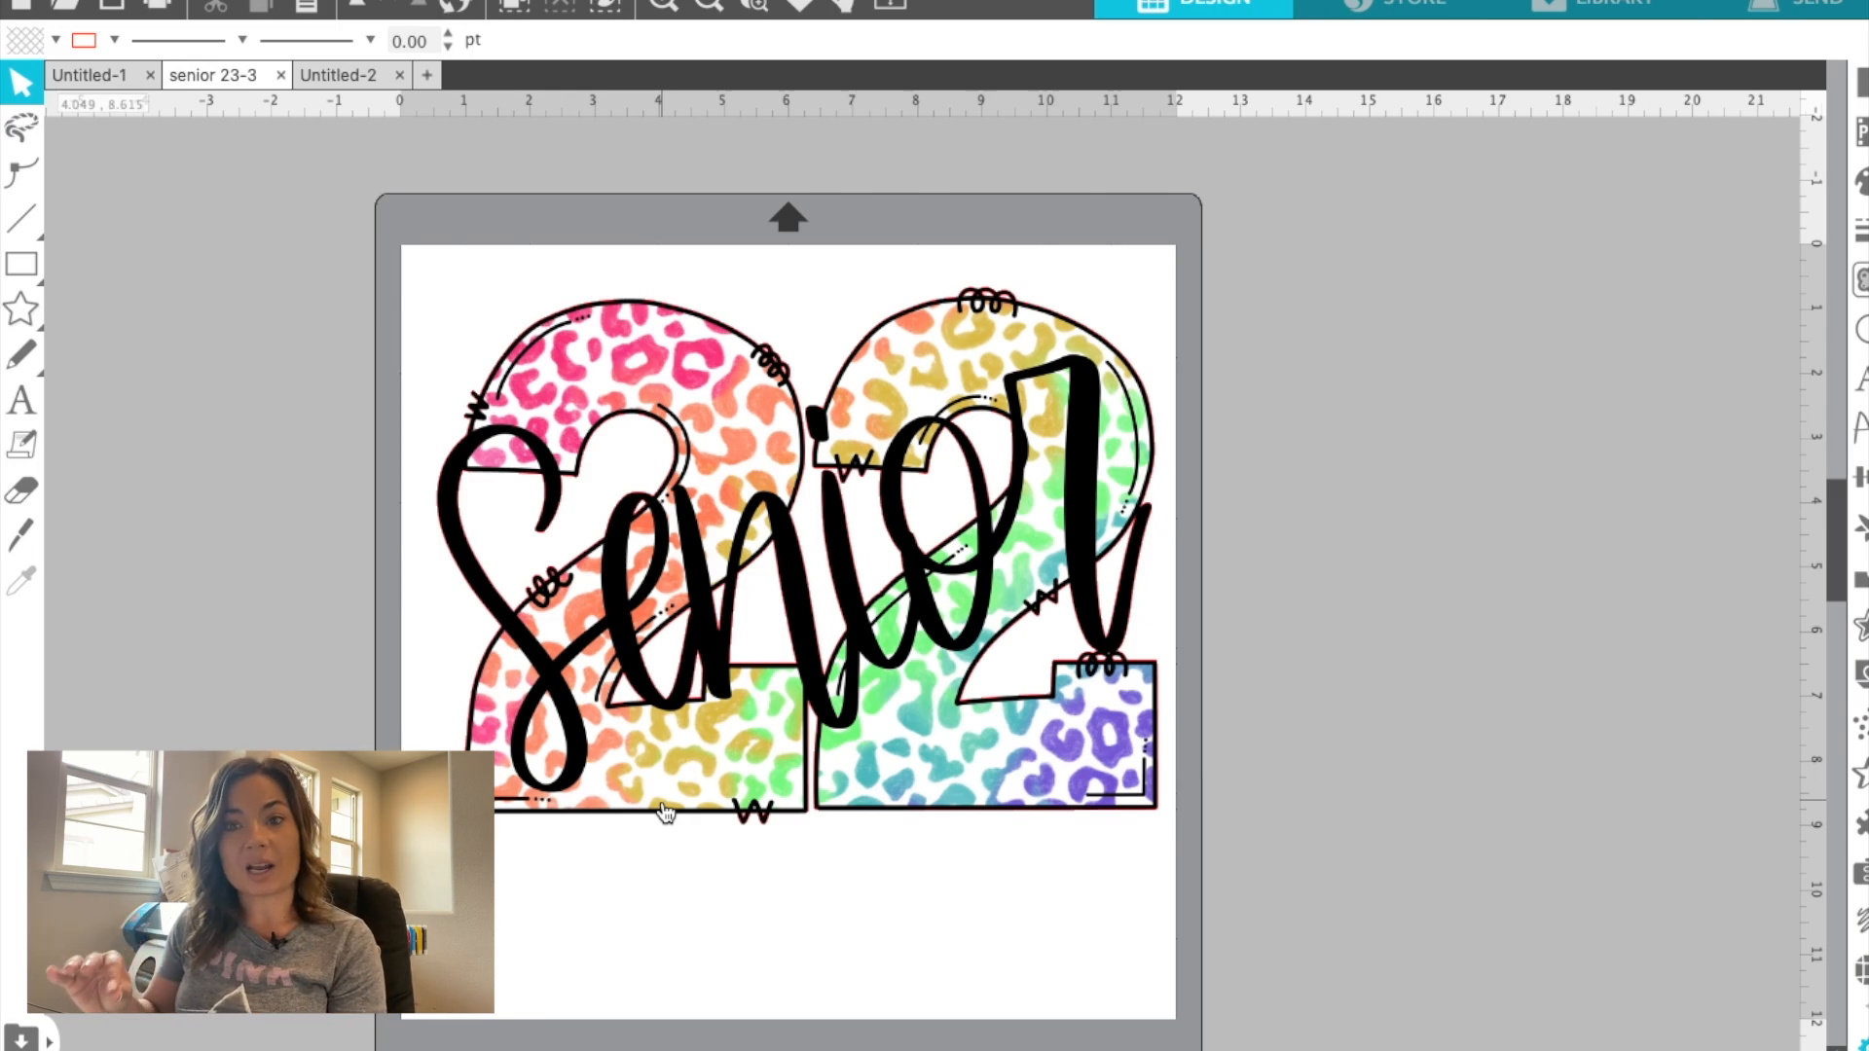
{"action": "left_click", "coordinate": [783, 779]}
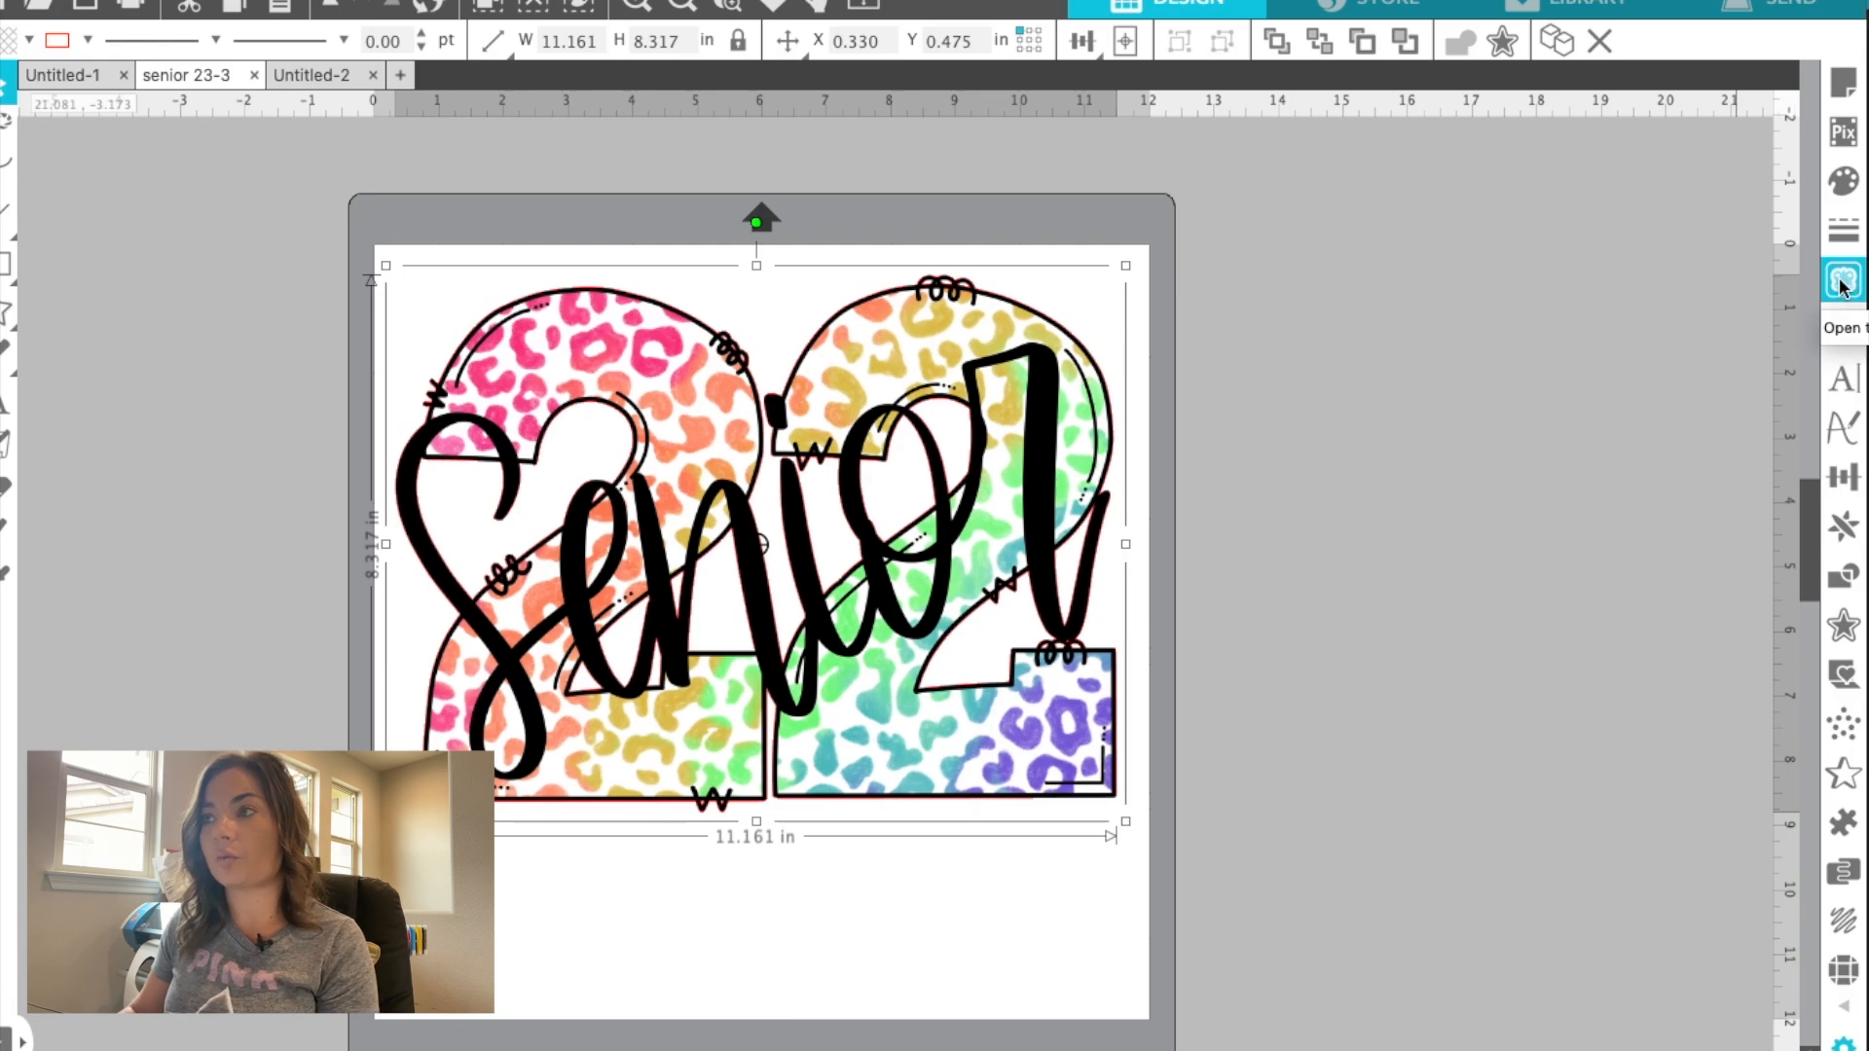
{"action": "left_click", "coordinate": [1844, 630]}
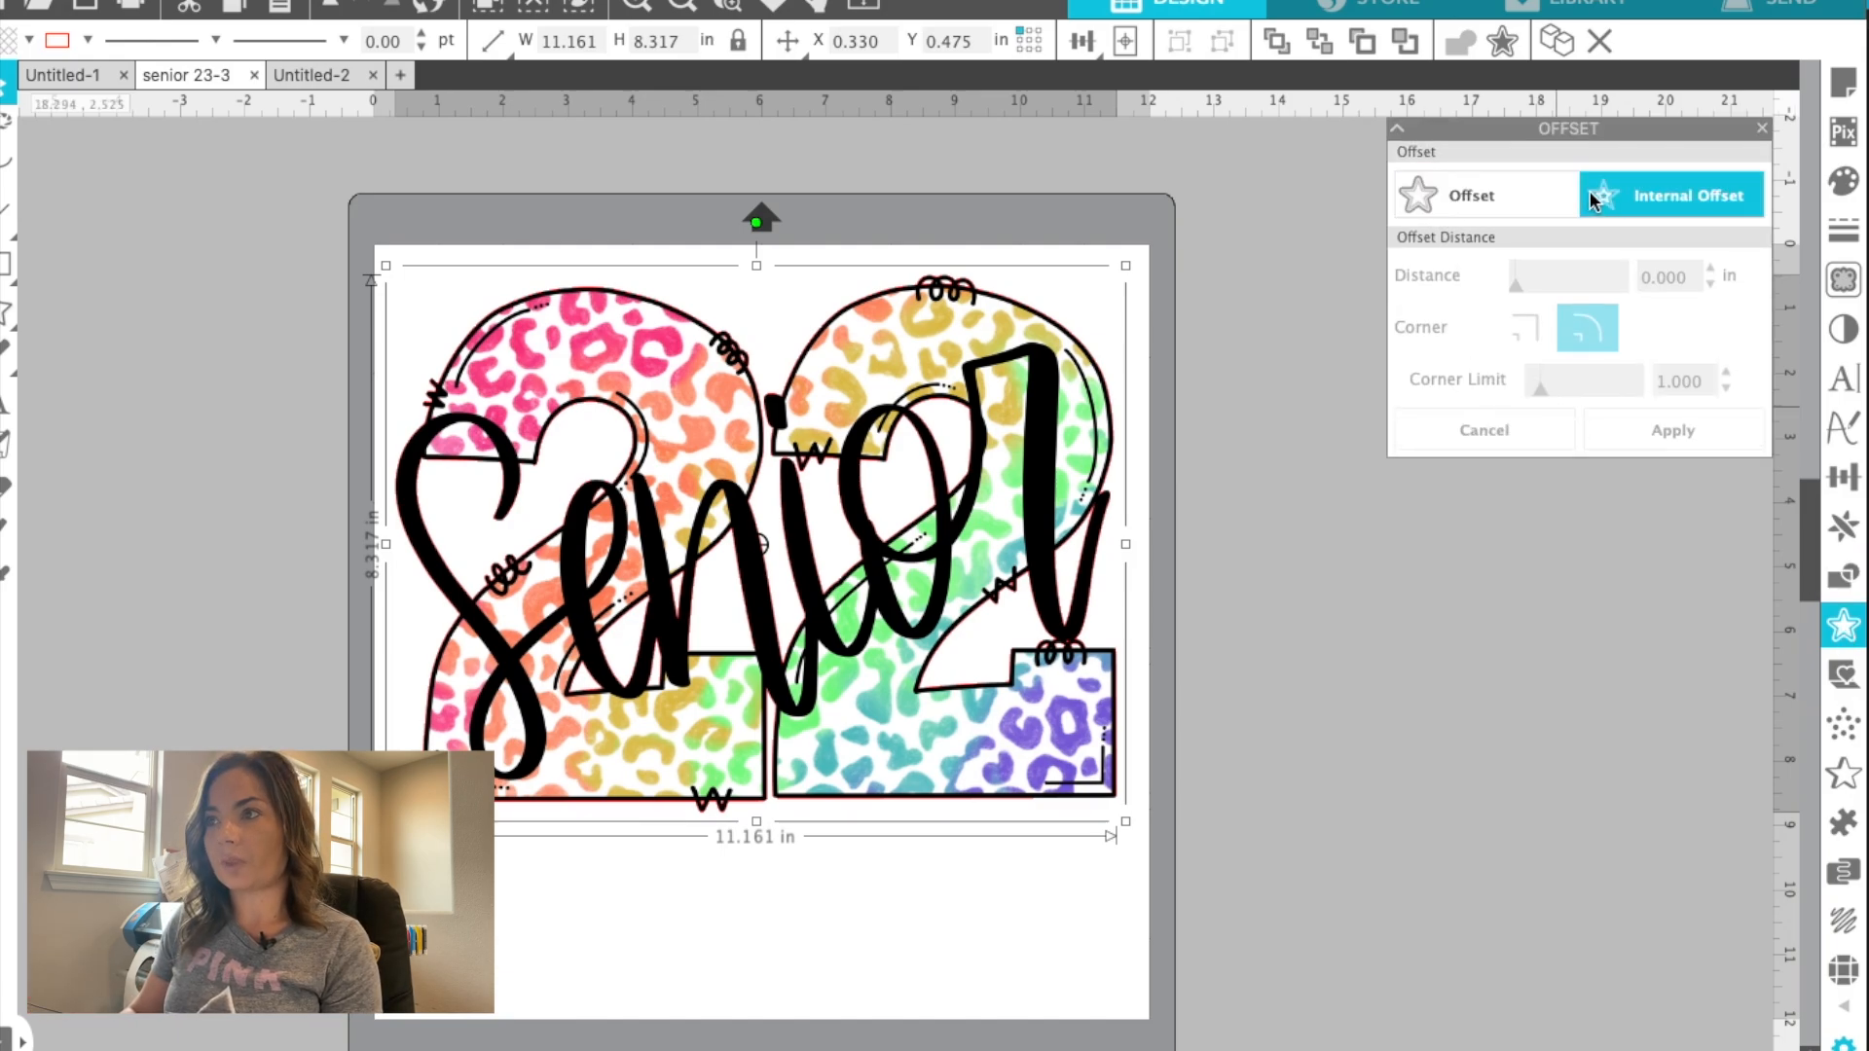
{"action": "left_click", "coordinate": [1499, 203]}
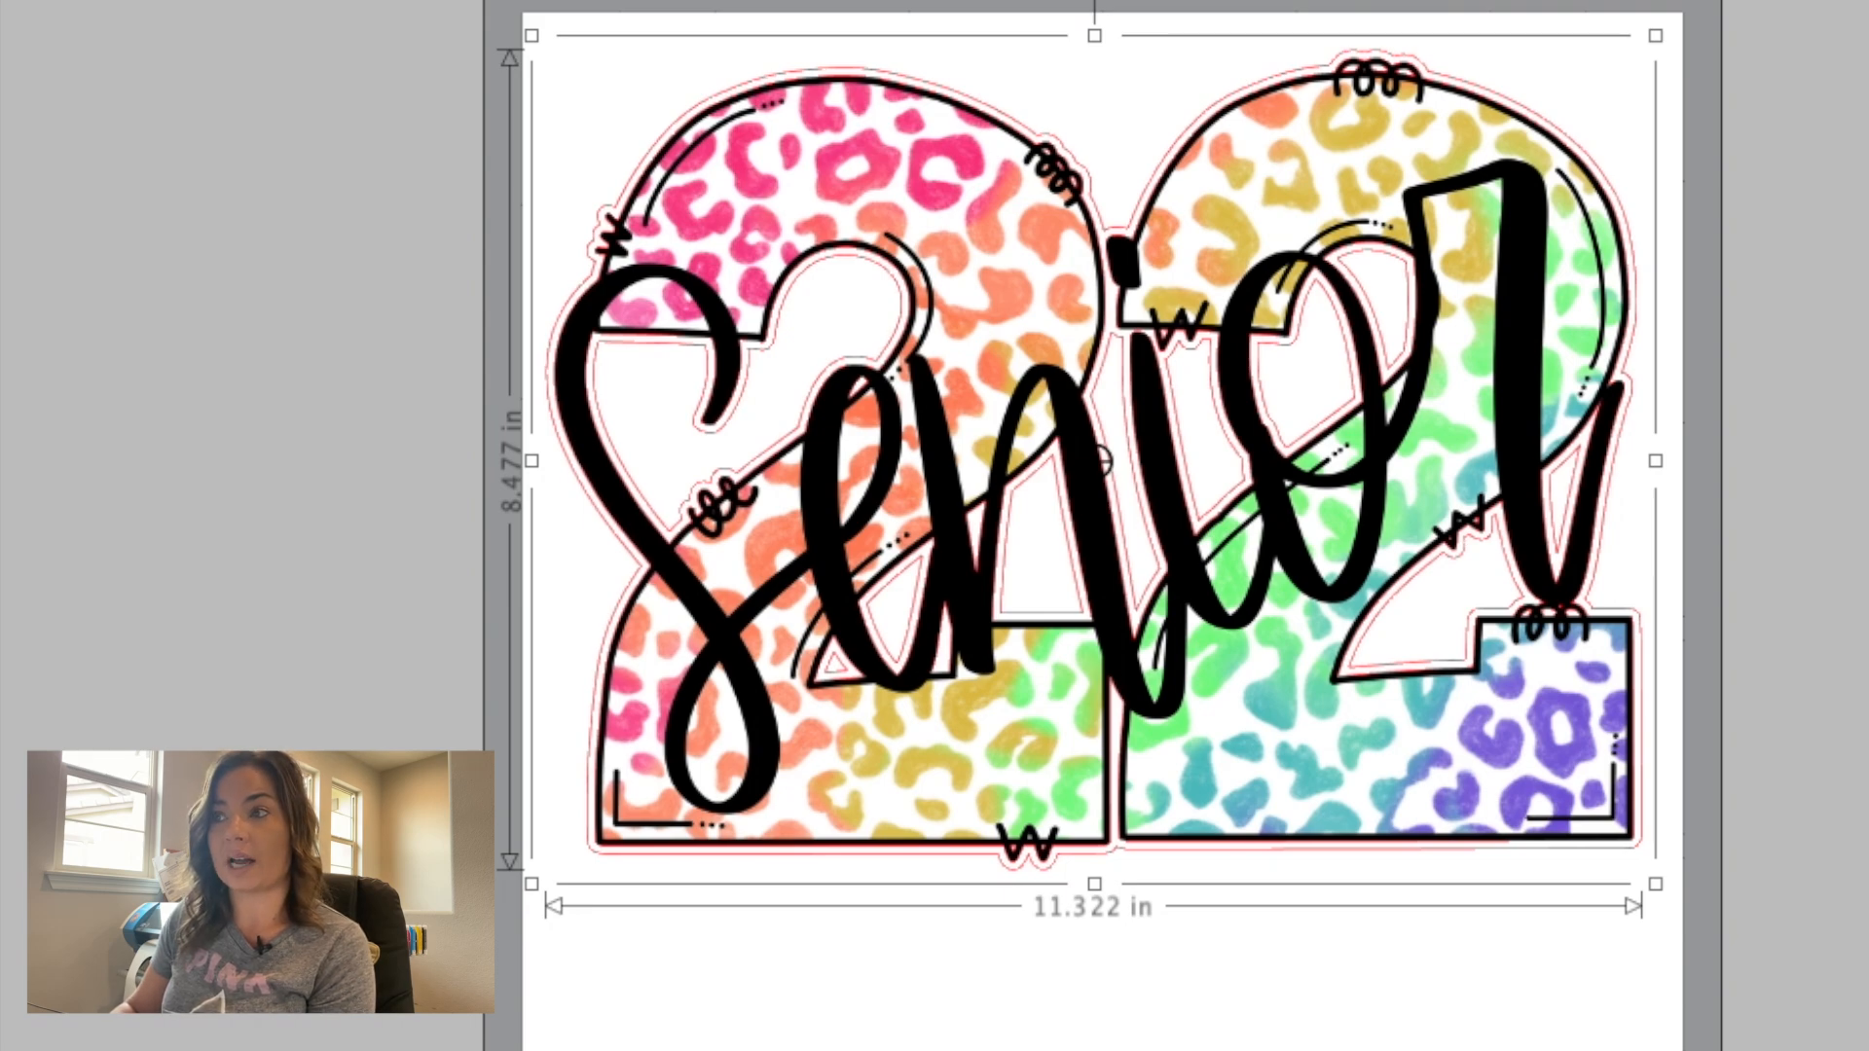
Inspect the offset cut lines up close around the Senior lettering and inside the gaps of the numerals
{"action": "key", "text": "Escape"}
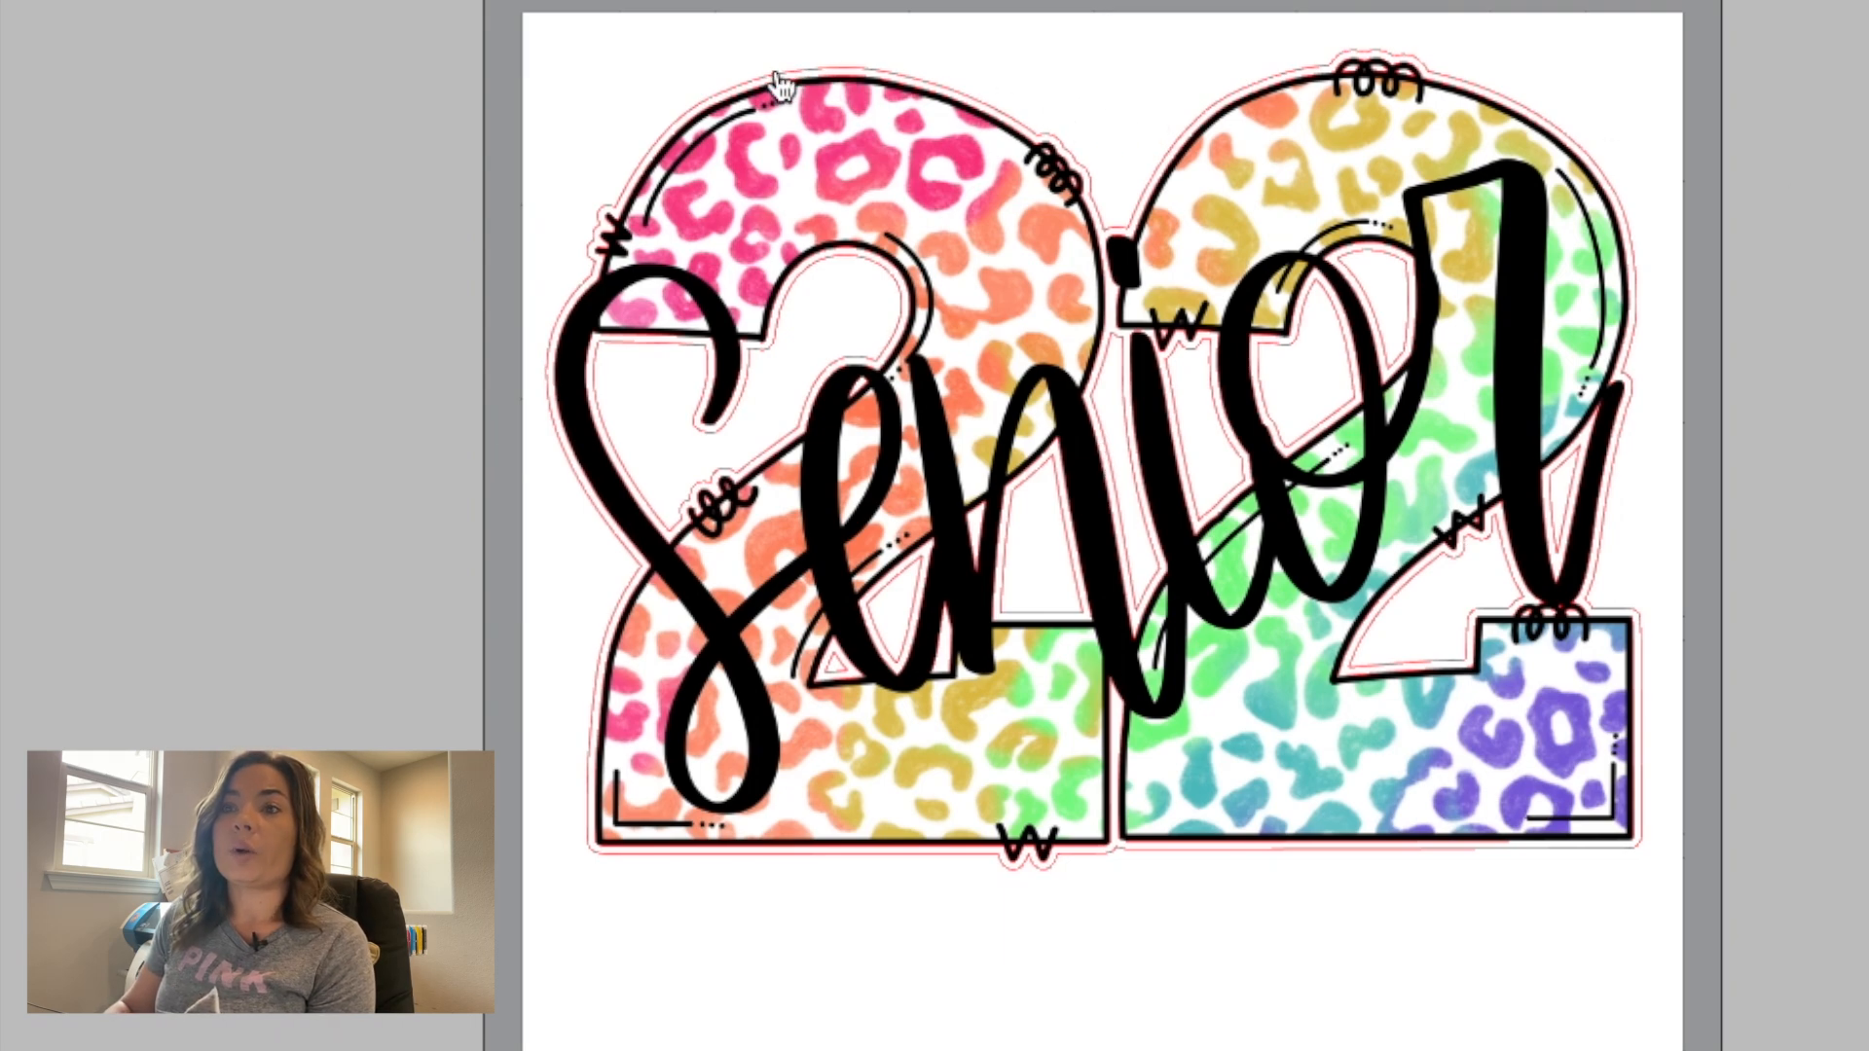
{"action": "scroll", "coordinate": [681, 185], "scroll_direction": "up", "scroll_amount": 6}
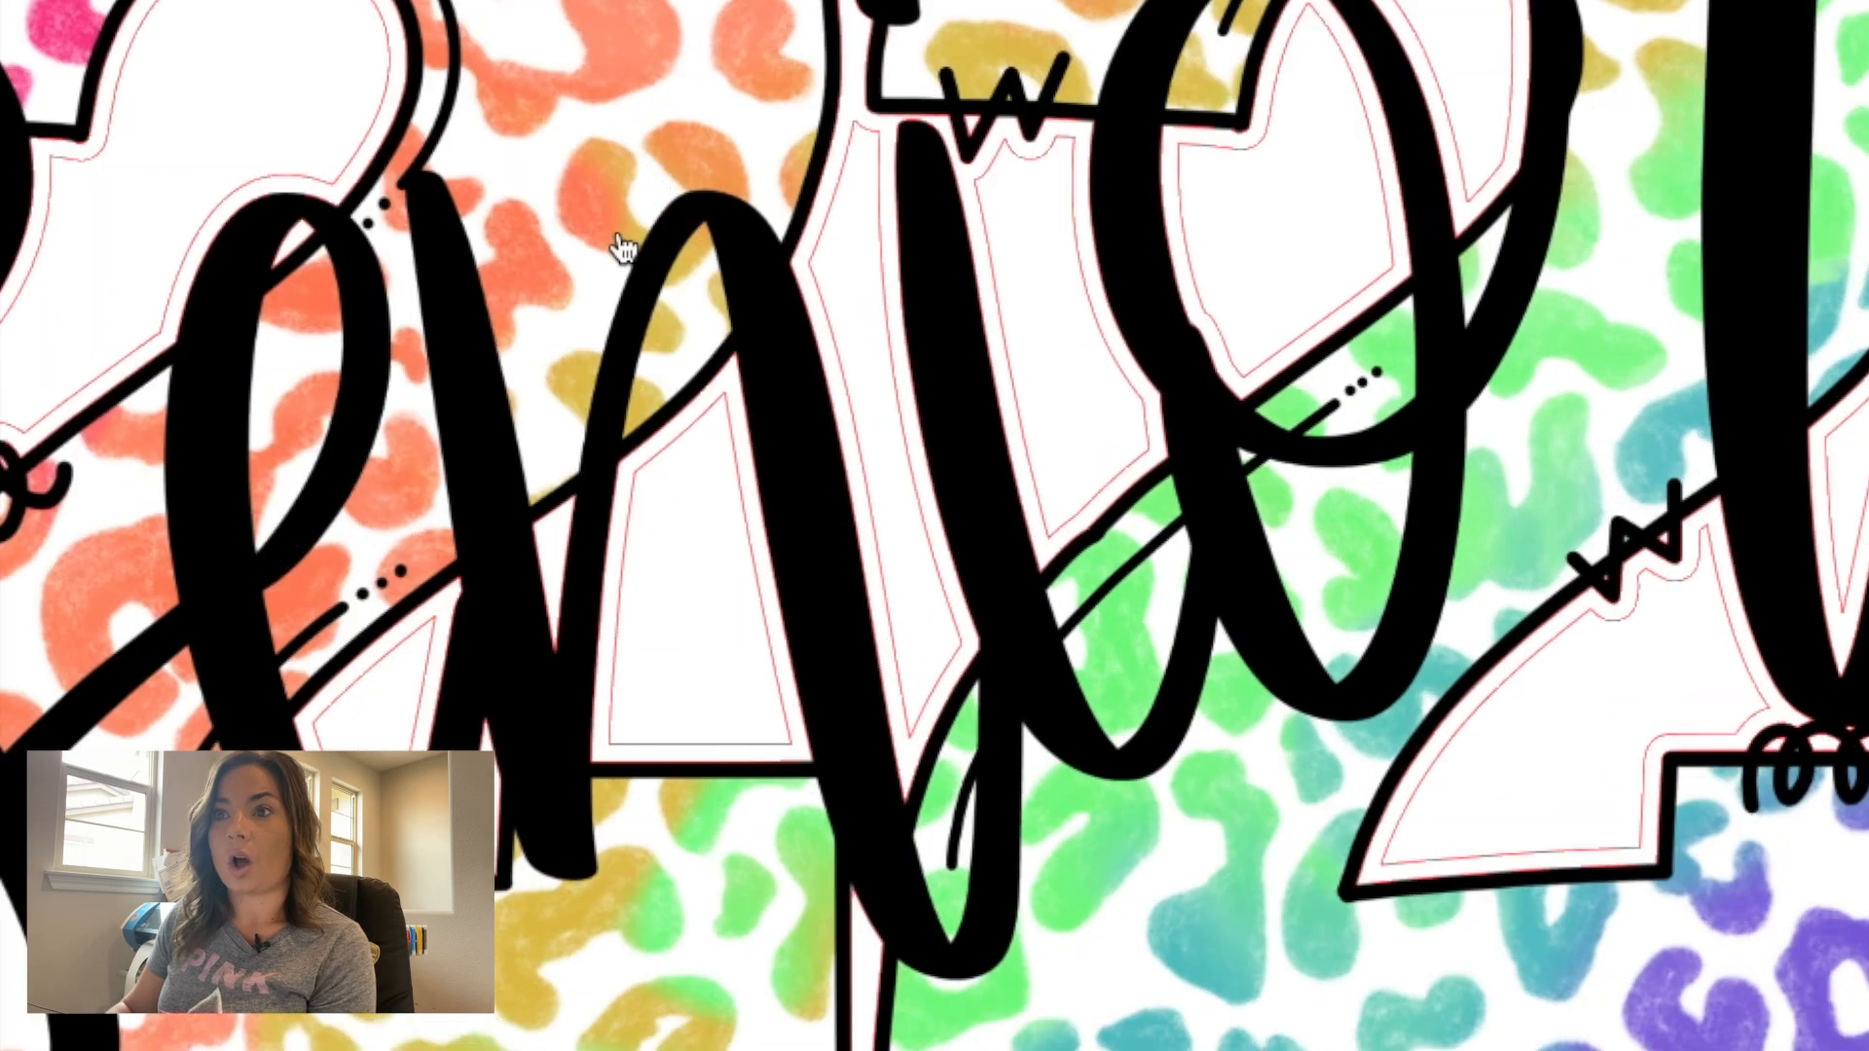
{"action": "scroll", "coordinate": [619, 243], "scroll_direction": "down", "scroll_amount": 5}
{"action": "scroll", "coordinate": [617, 292], "scroll_direction": "up", "scroll_amount": 2}
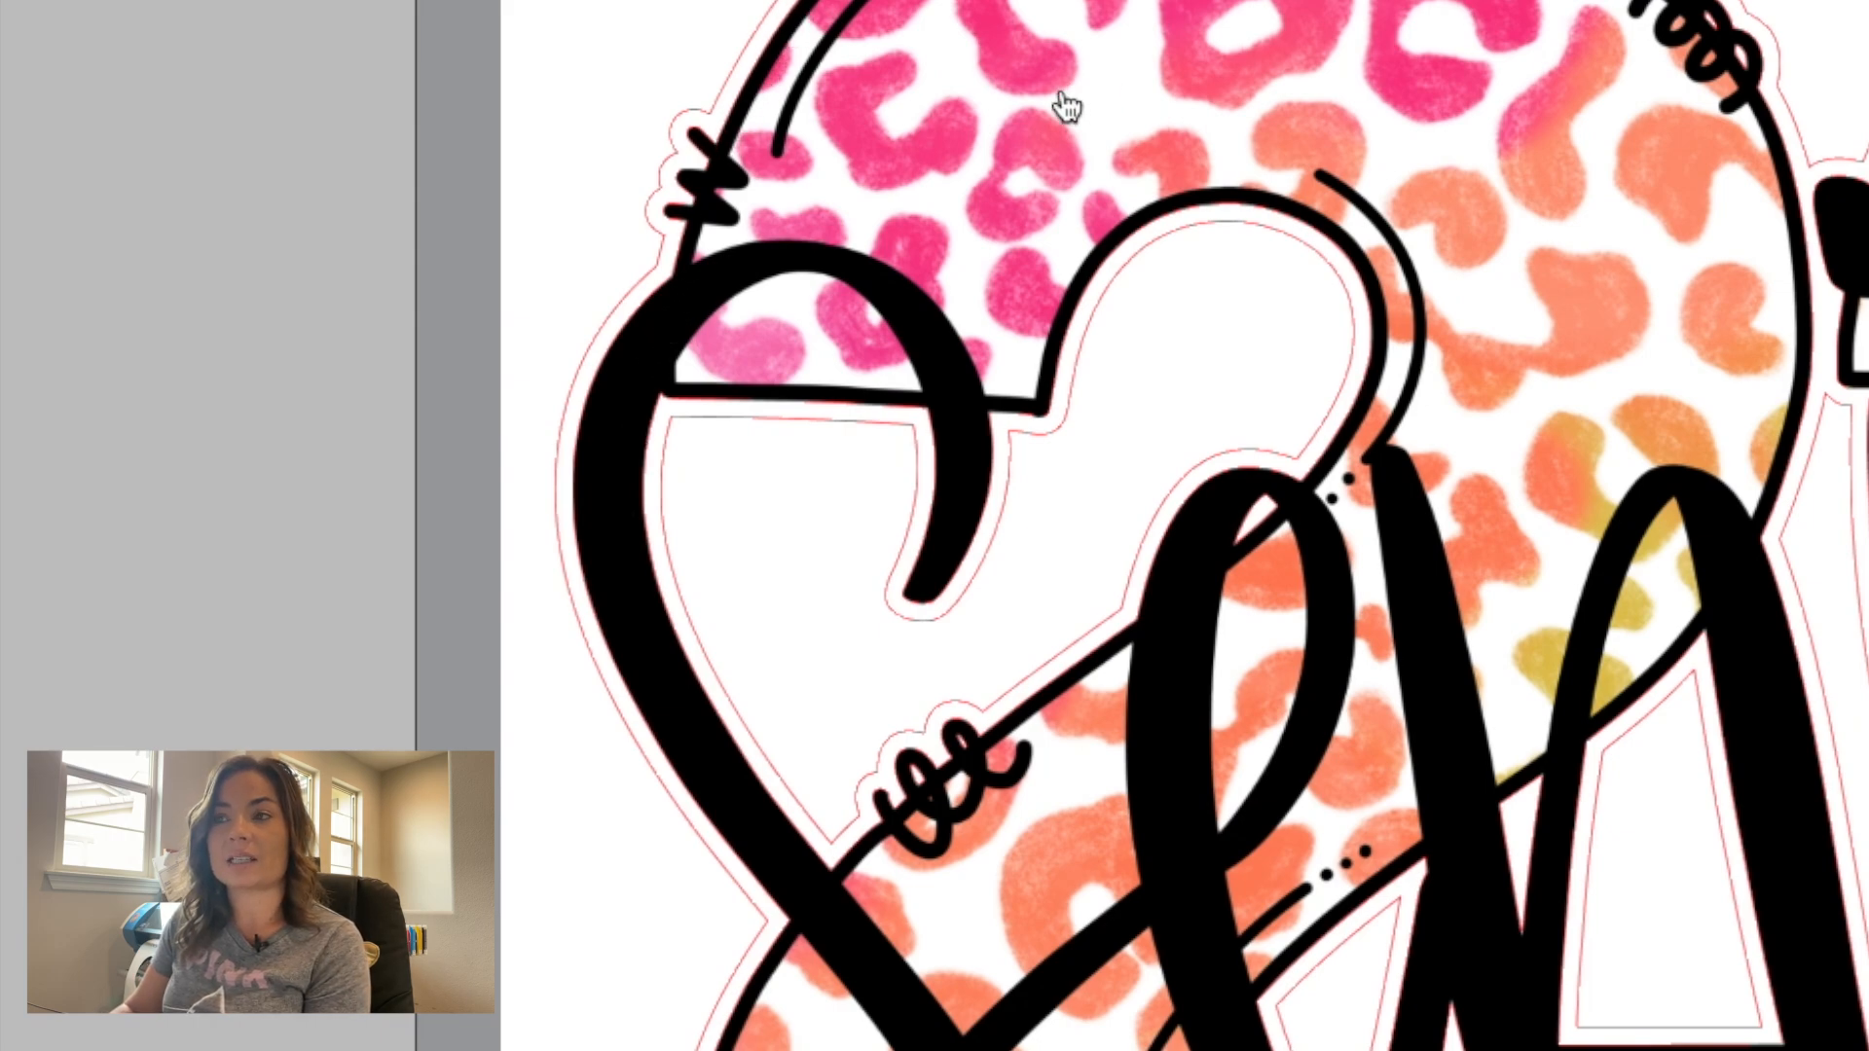
{"action": "scroll", "coordinate": [1059, 102], "scroll_direction": "up", "scroll_amount": 2}
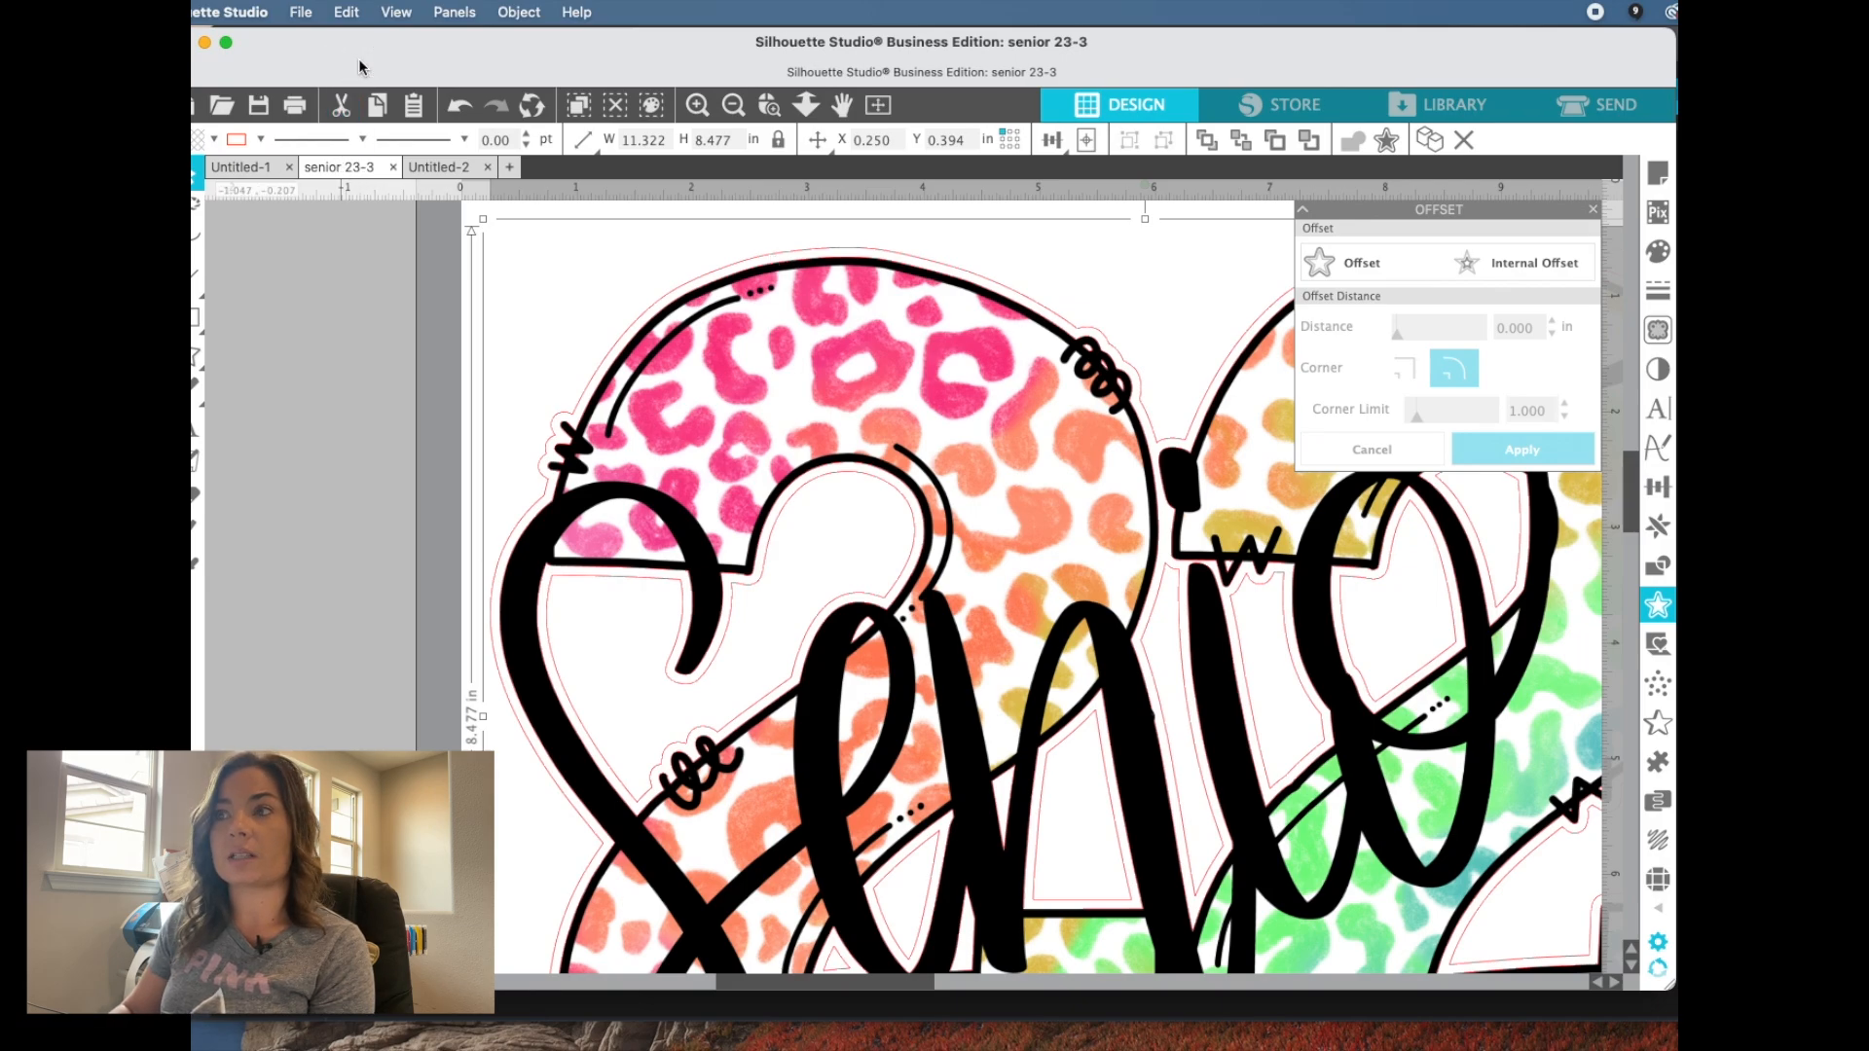
{"action": "left_click", "coordinate": [1593, 210]}
{"action": "left_click", "coordinate": [423, 385]}
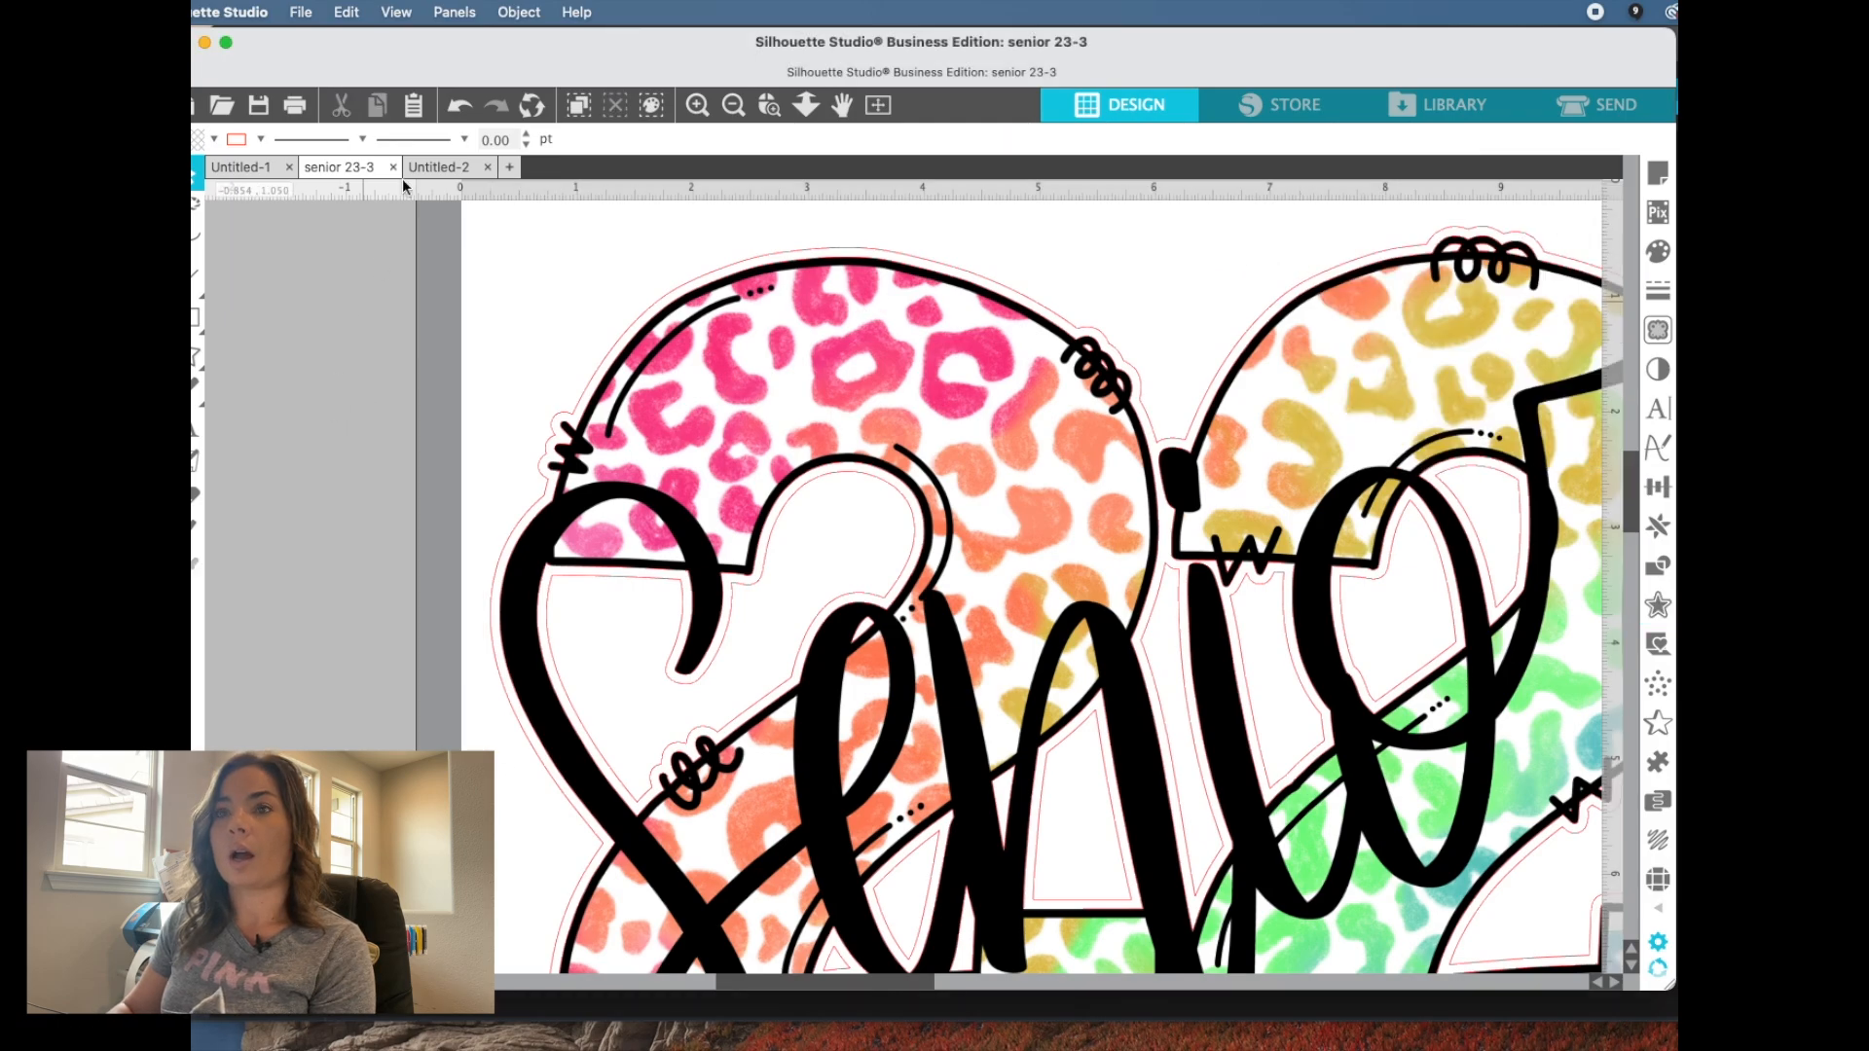
{"action": "left_click_drag", "start_coordinate": [421, 61], "coordinate": [446, 60]}
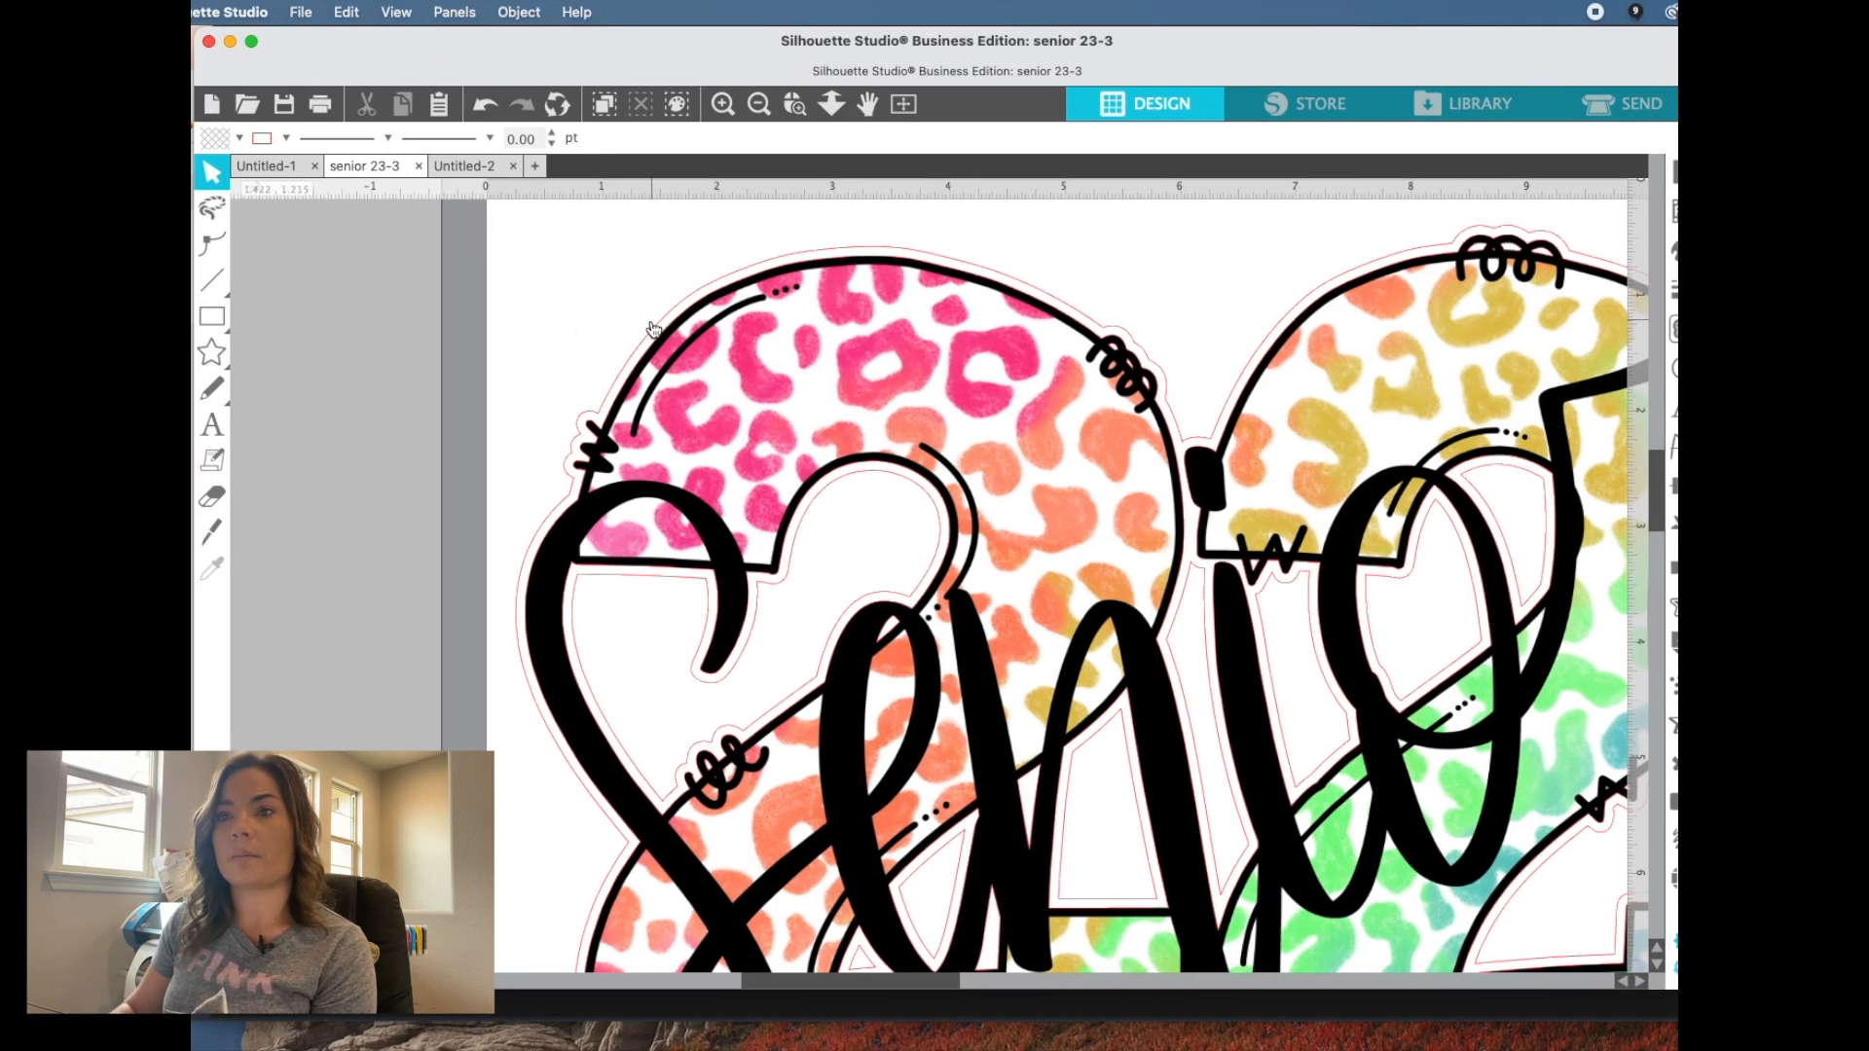
Fill the offset outline around the Senior 22 design with black
{"action": "left_click", "coordinate": [653, 328]}
{"action": "left_click", "coordinate": [236, 141]}
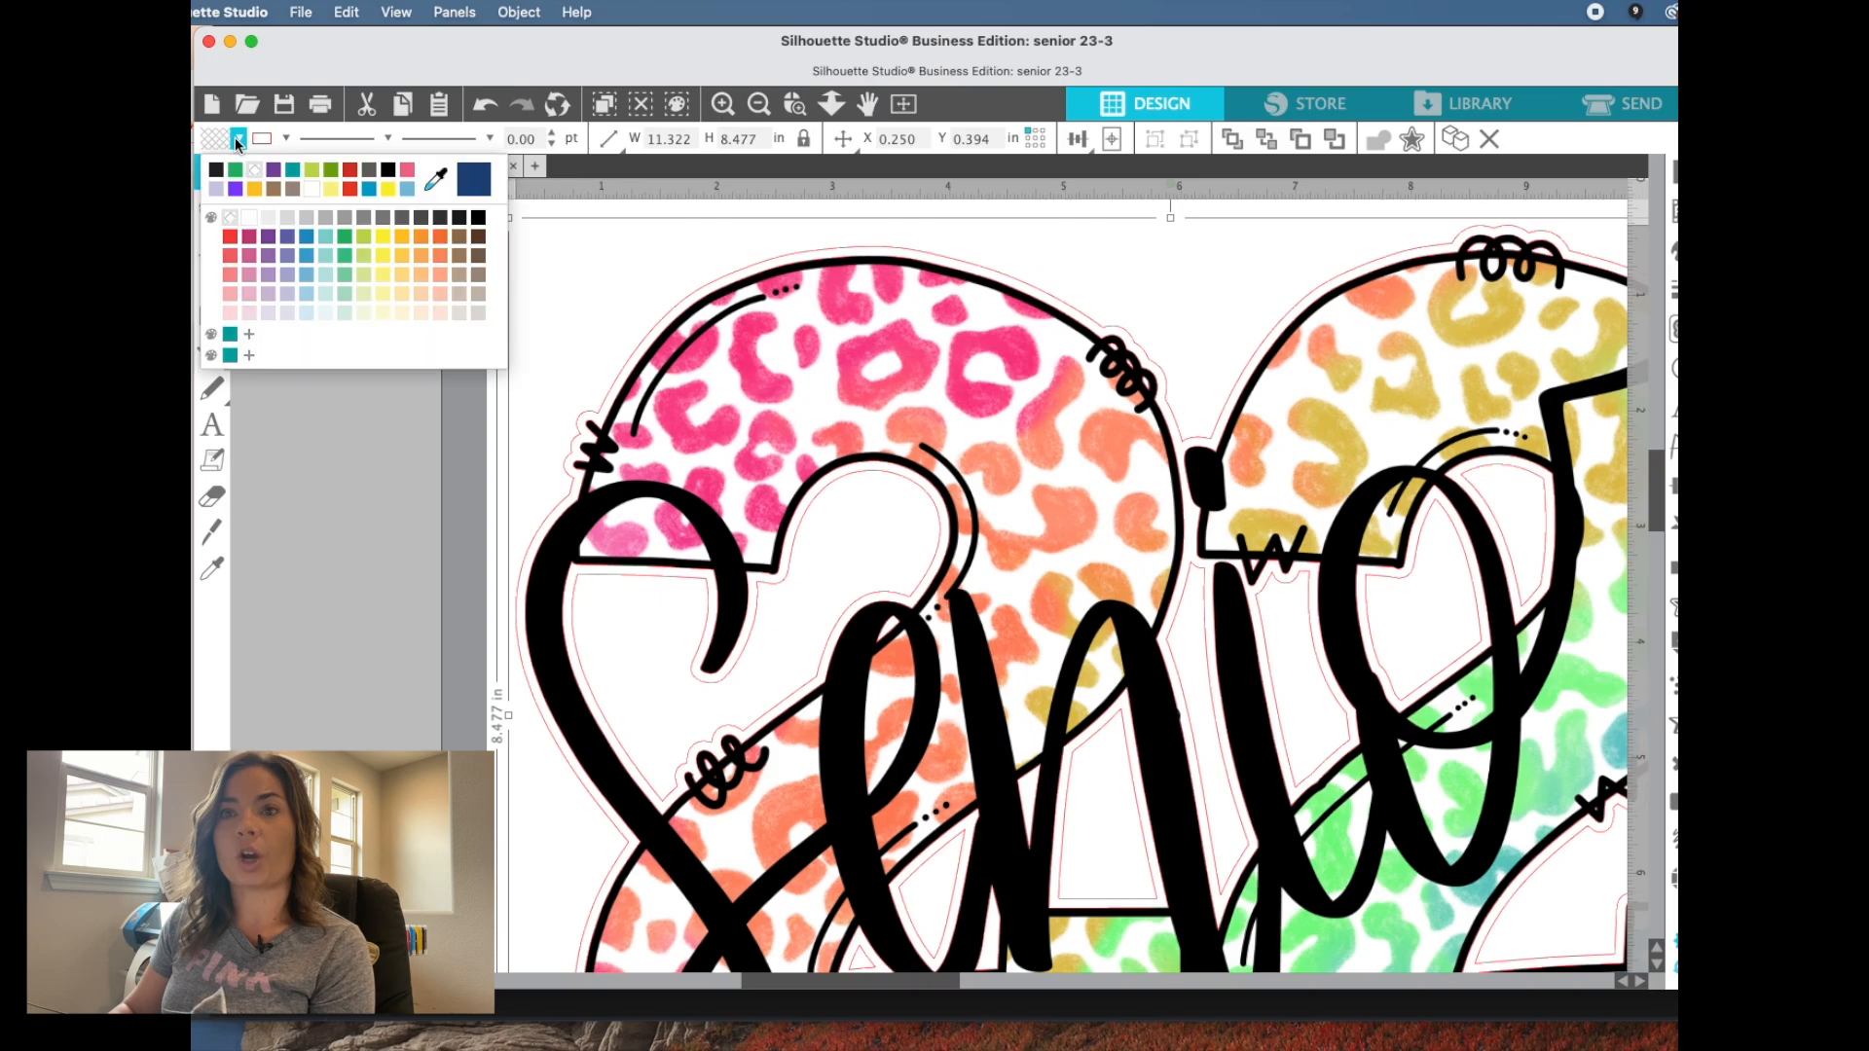
{"action": "left_click", "coordinate": [222, 170]}
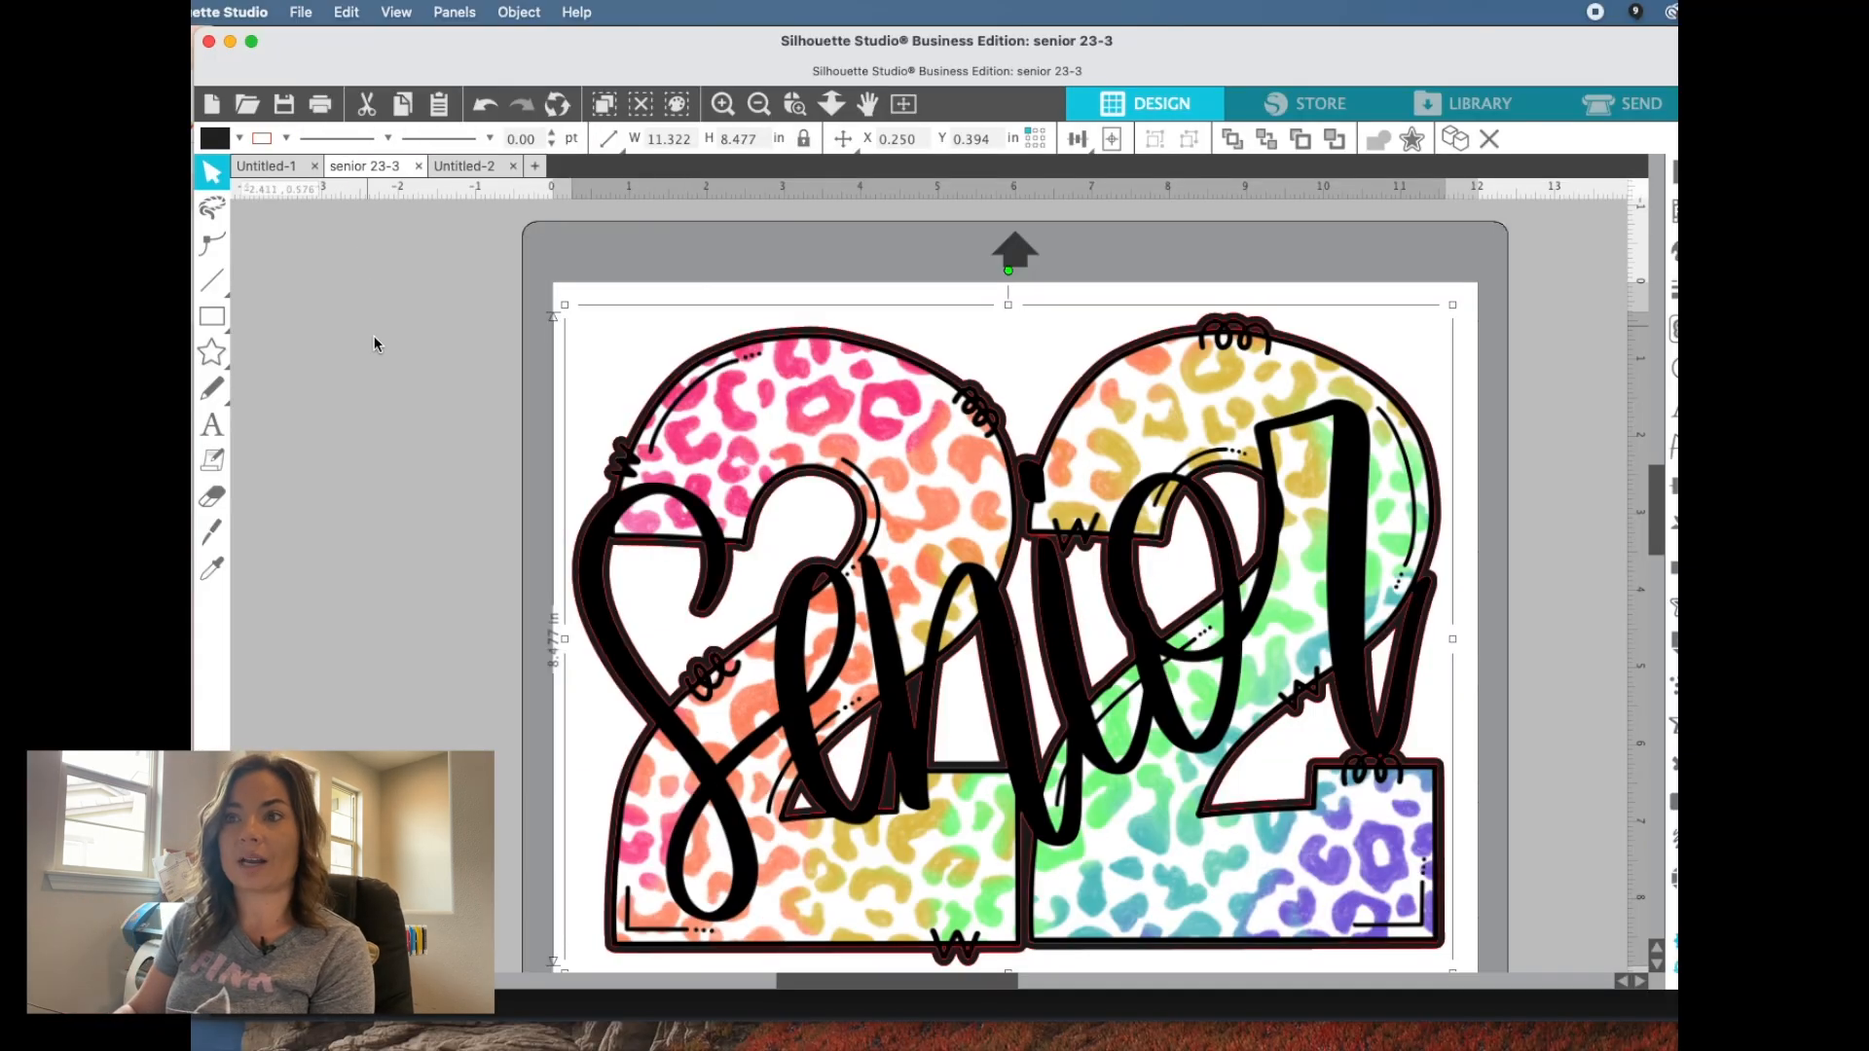
Save the design to the hard drive as an SVG named "senior 22 for AI" in the Downloads folder
{"action": "scroll", "coordinate": [388, 358], "scroll_direction": "down", "scroll_amount": 1}
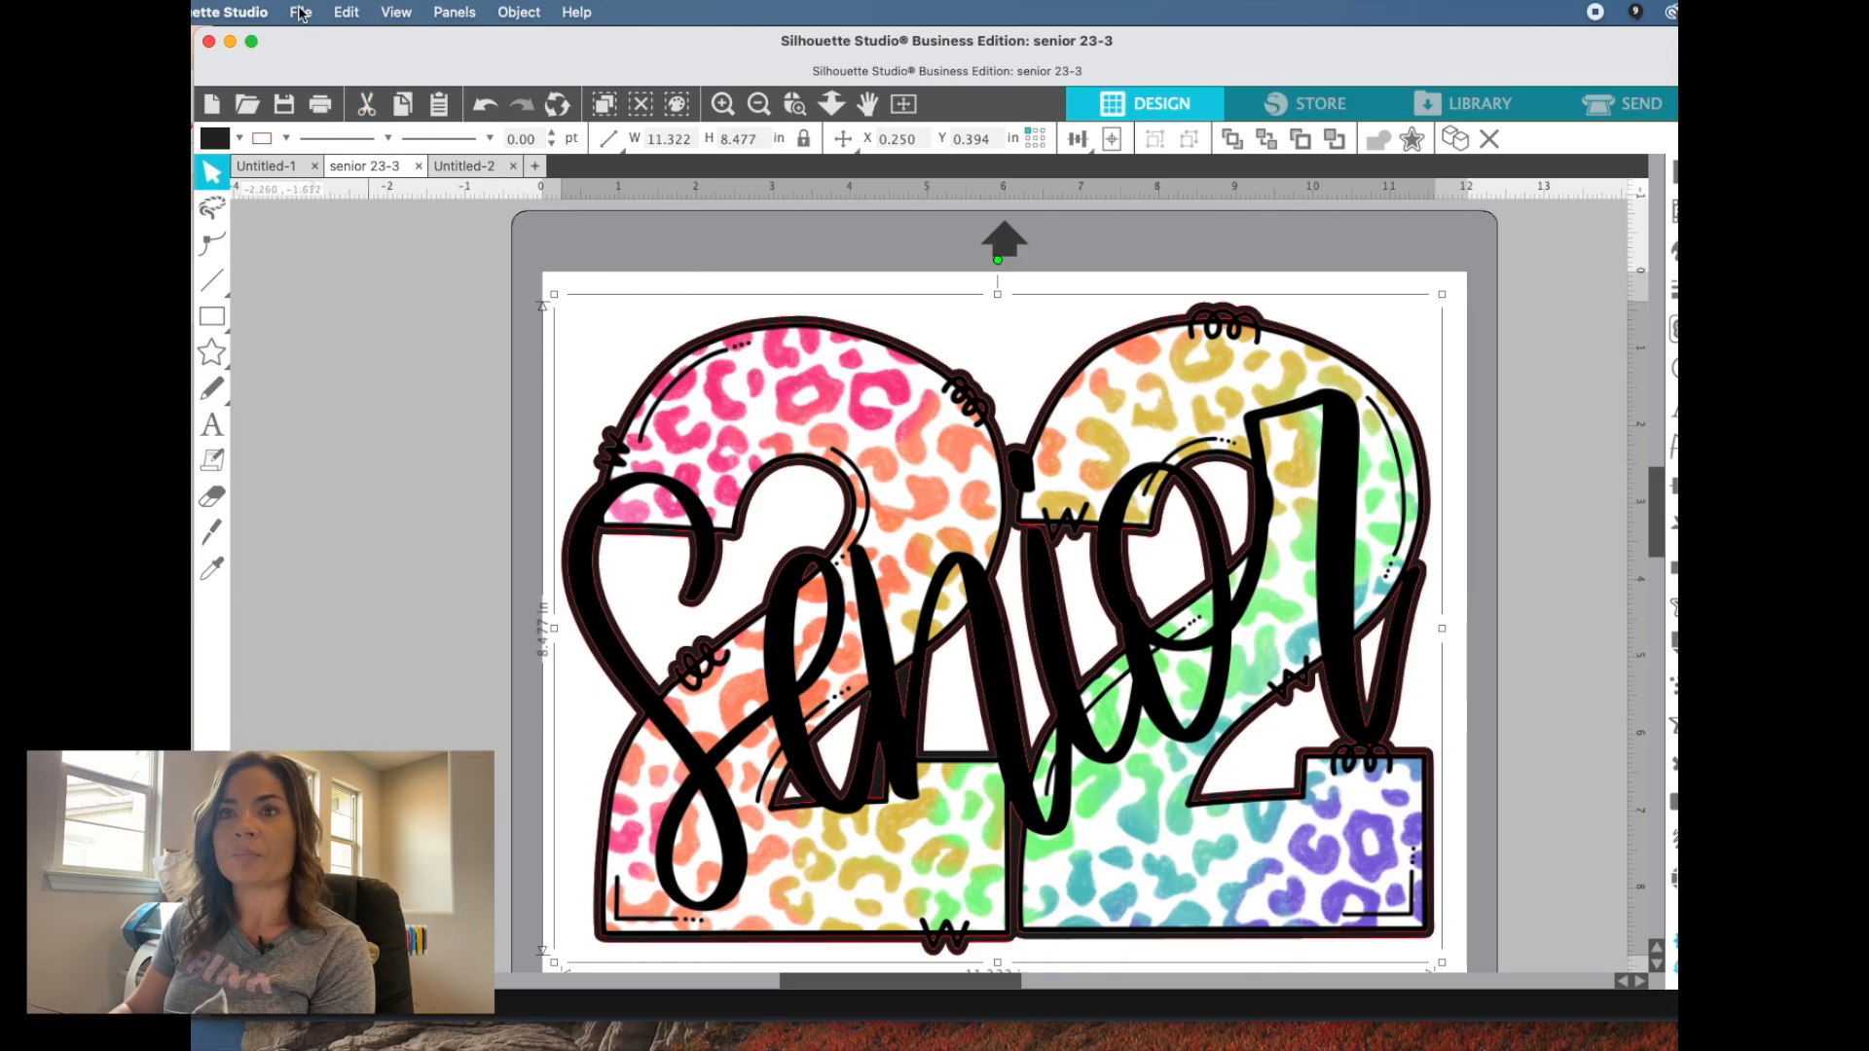
{"action": "left_click", "coordinate": [301, 13]}
{"action": "mouse_move", "coordinate": [314, 227]}
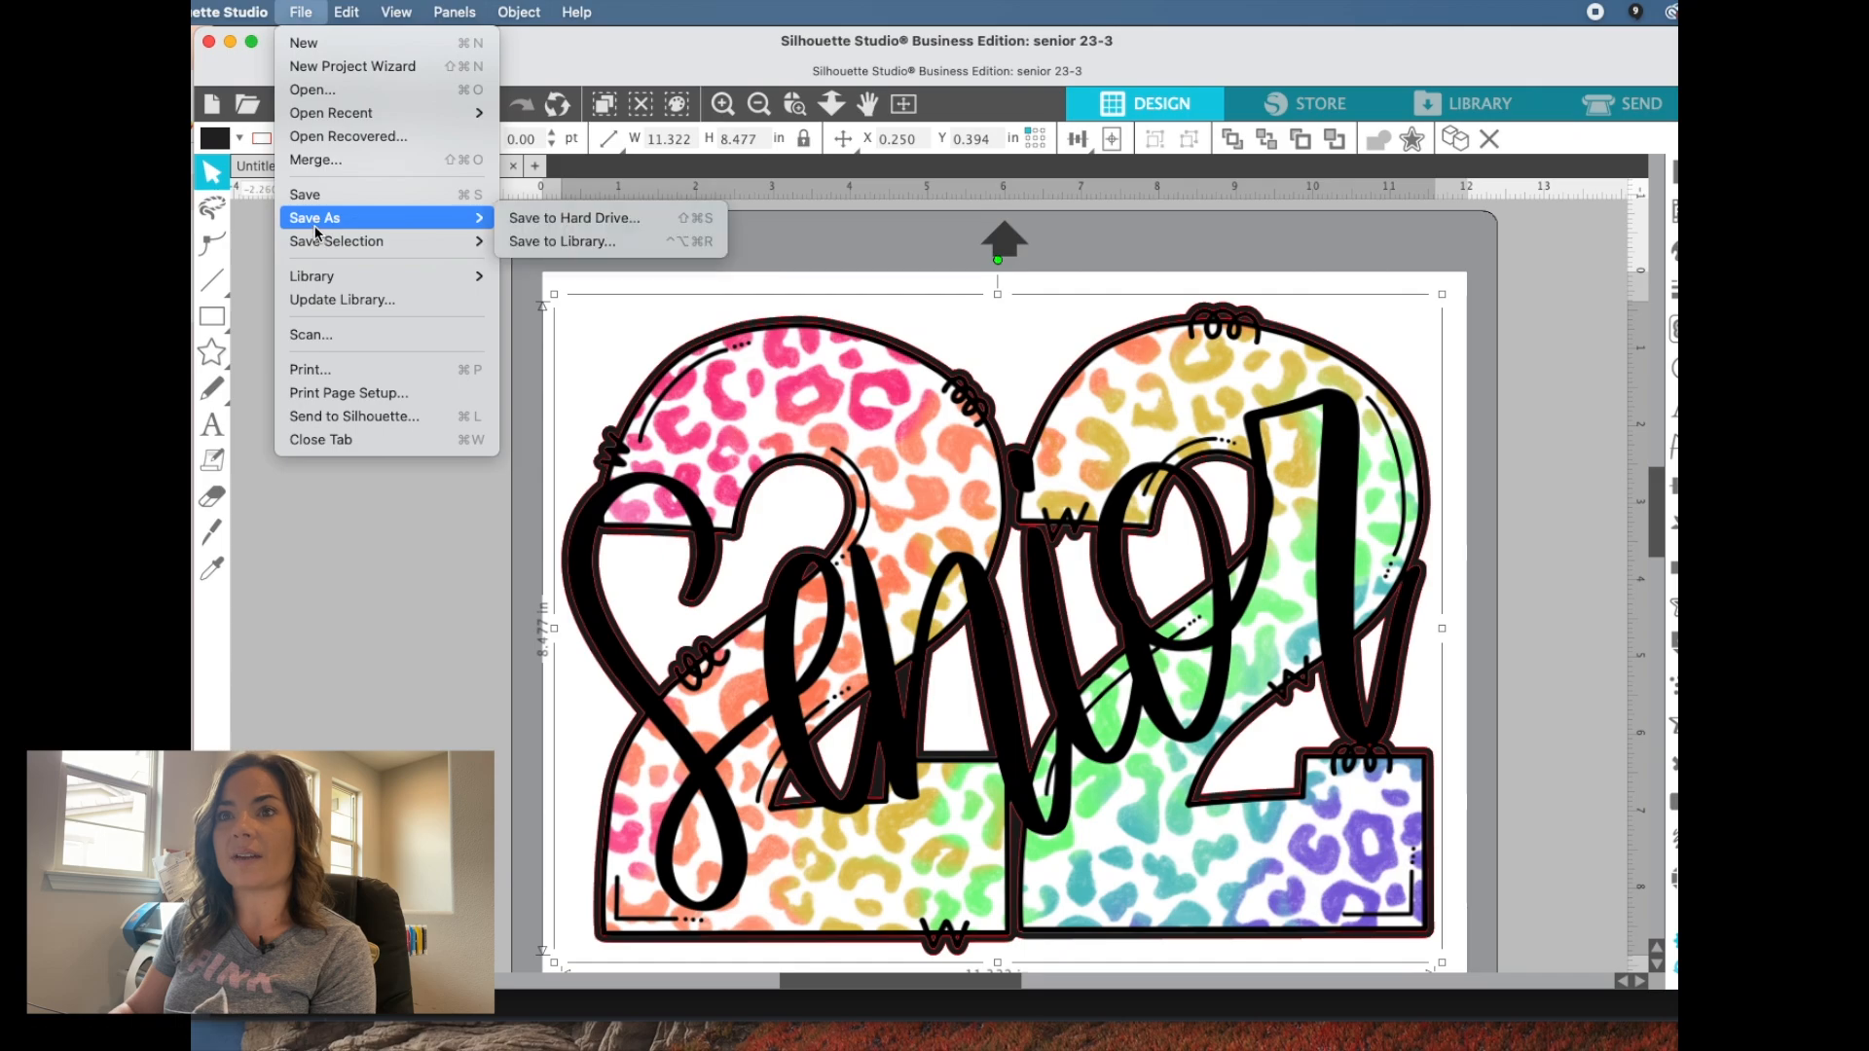
{"action": "left_click", "coordinate": [530, 218]}
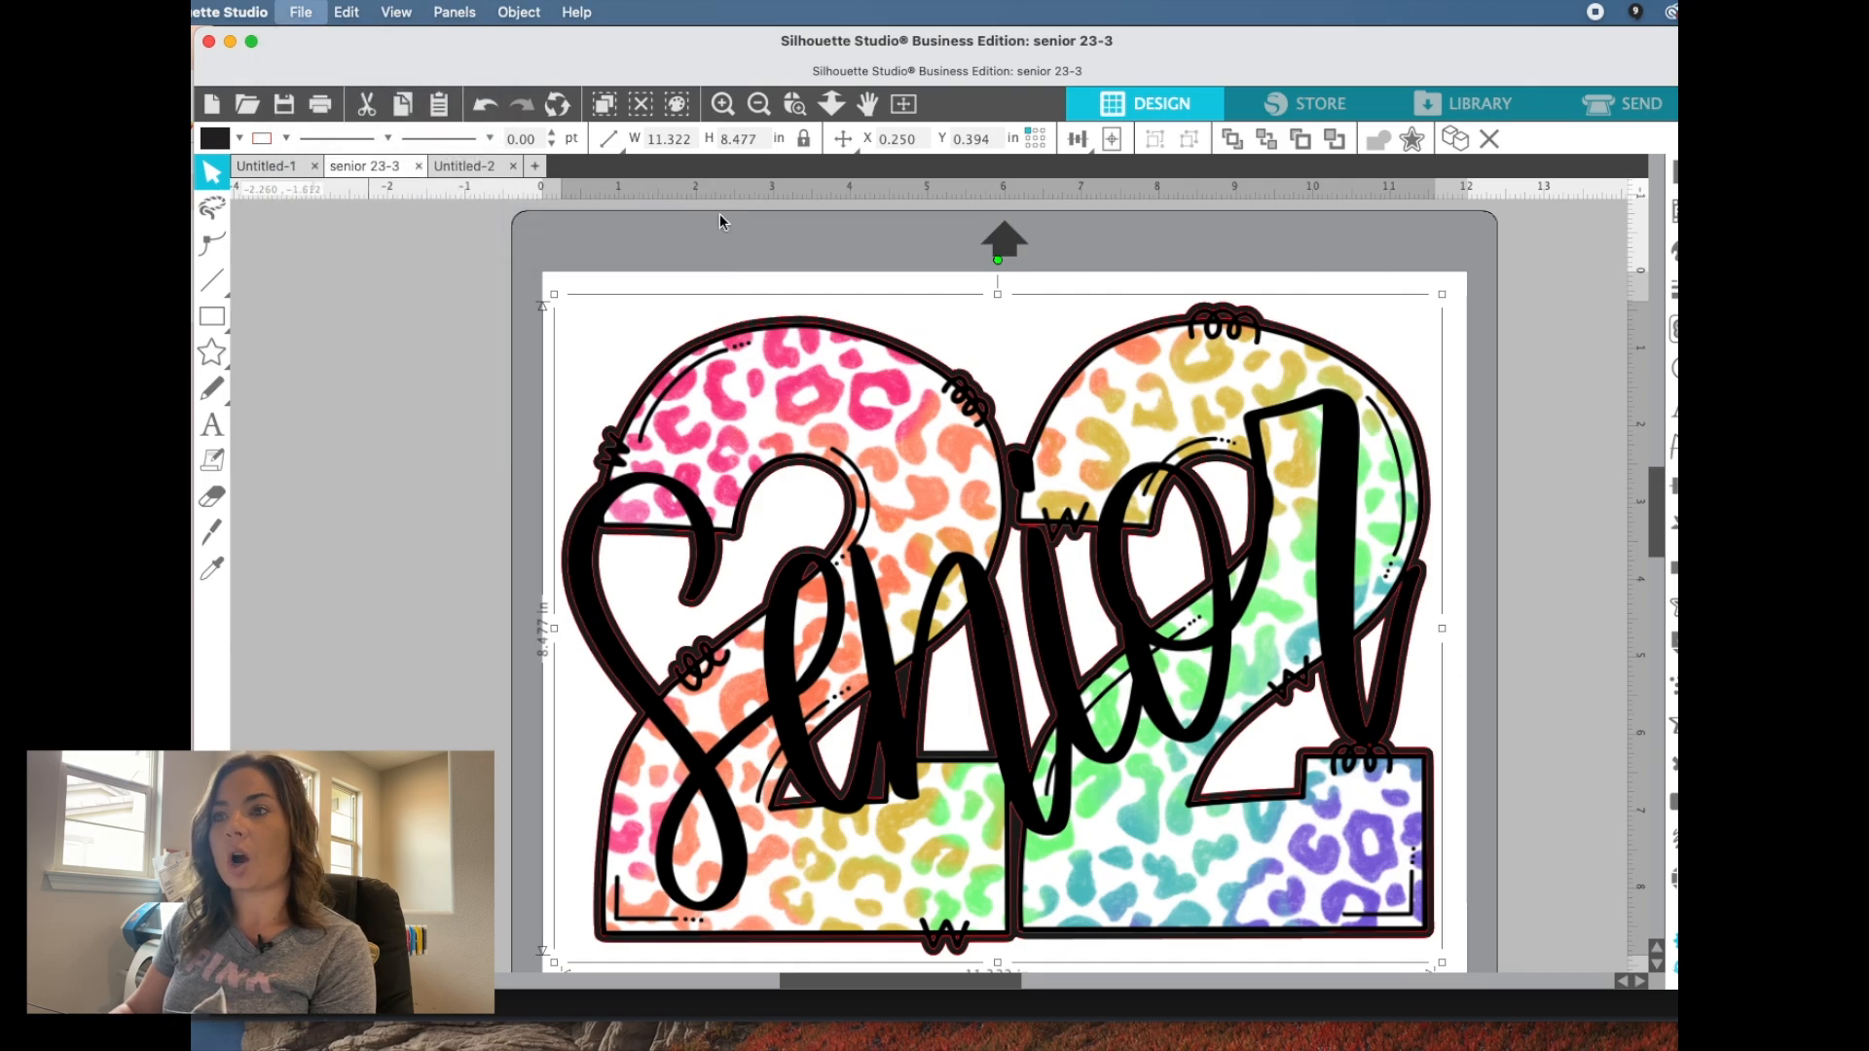
{"action": "left_click", "coordinate": [1070, 352]}
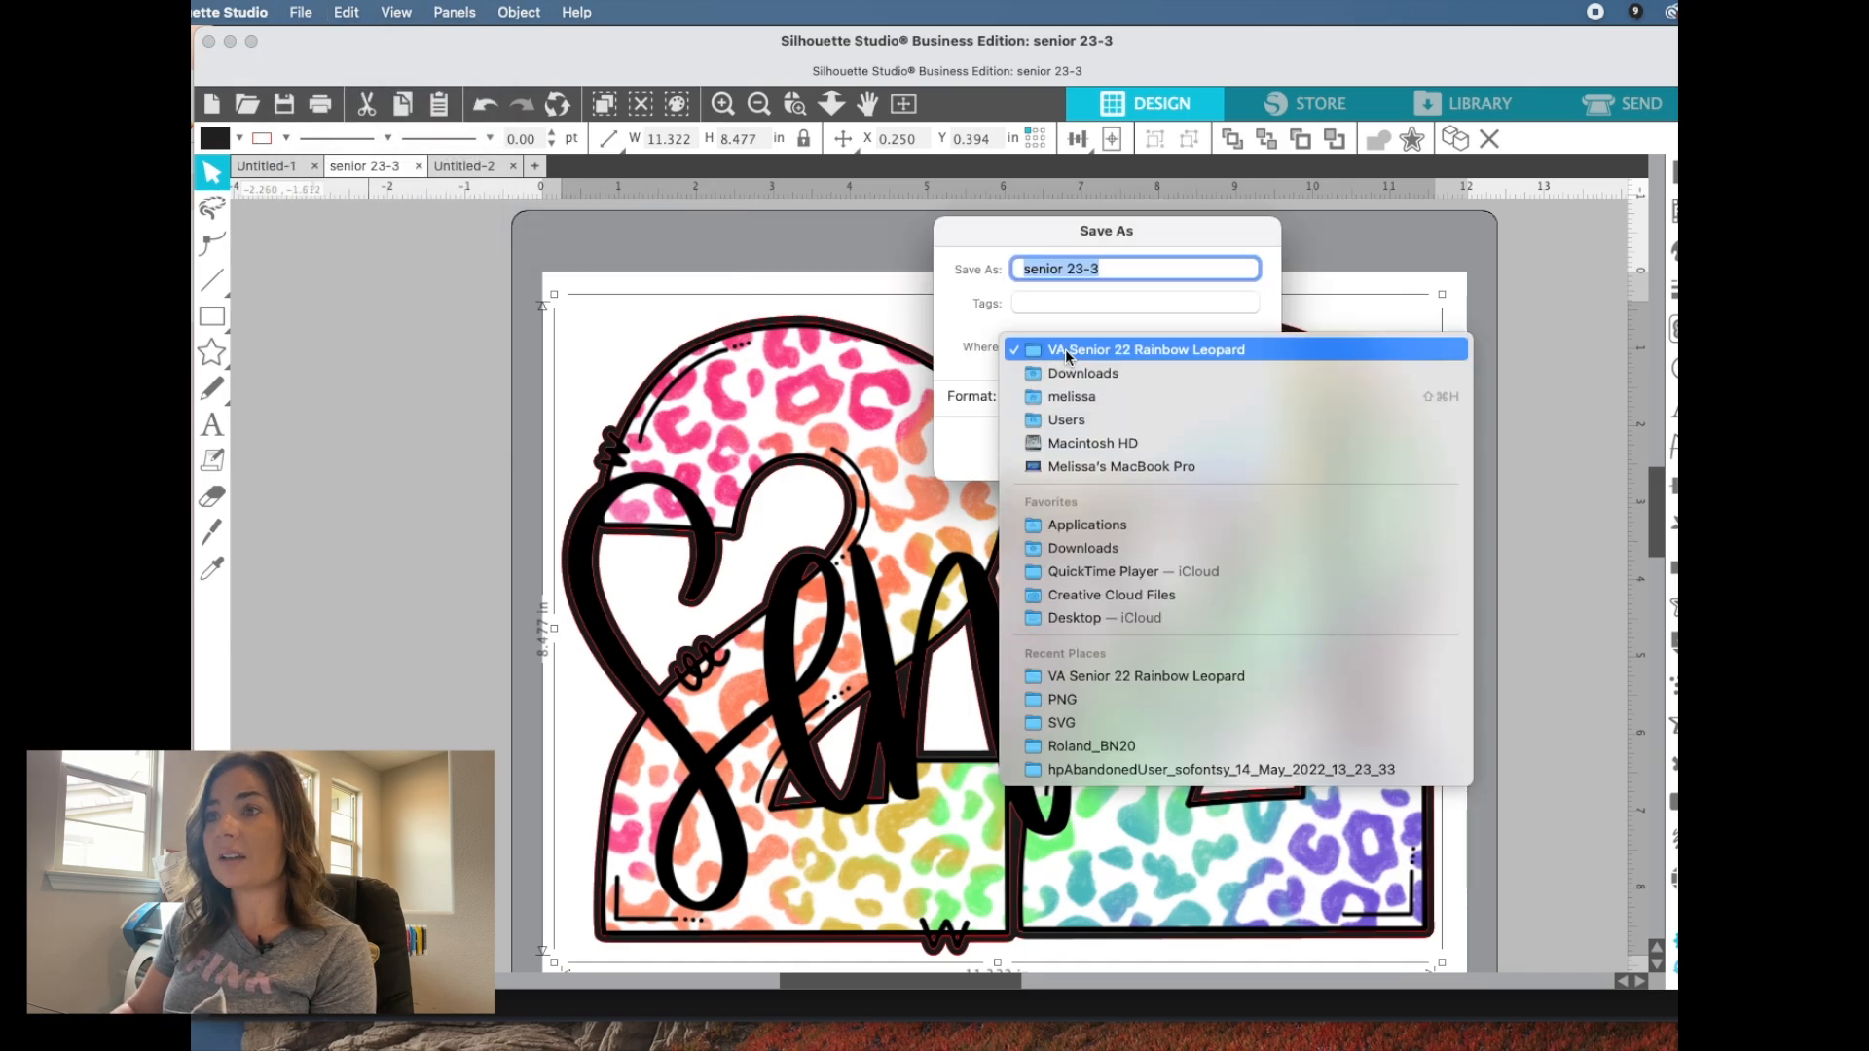
{"action": "left_click", "coordinate": [1068, 379]}
{"action": "left_click", "coordinate": [1148, 394]}
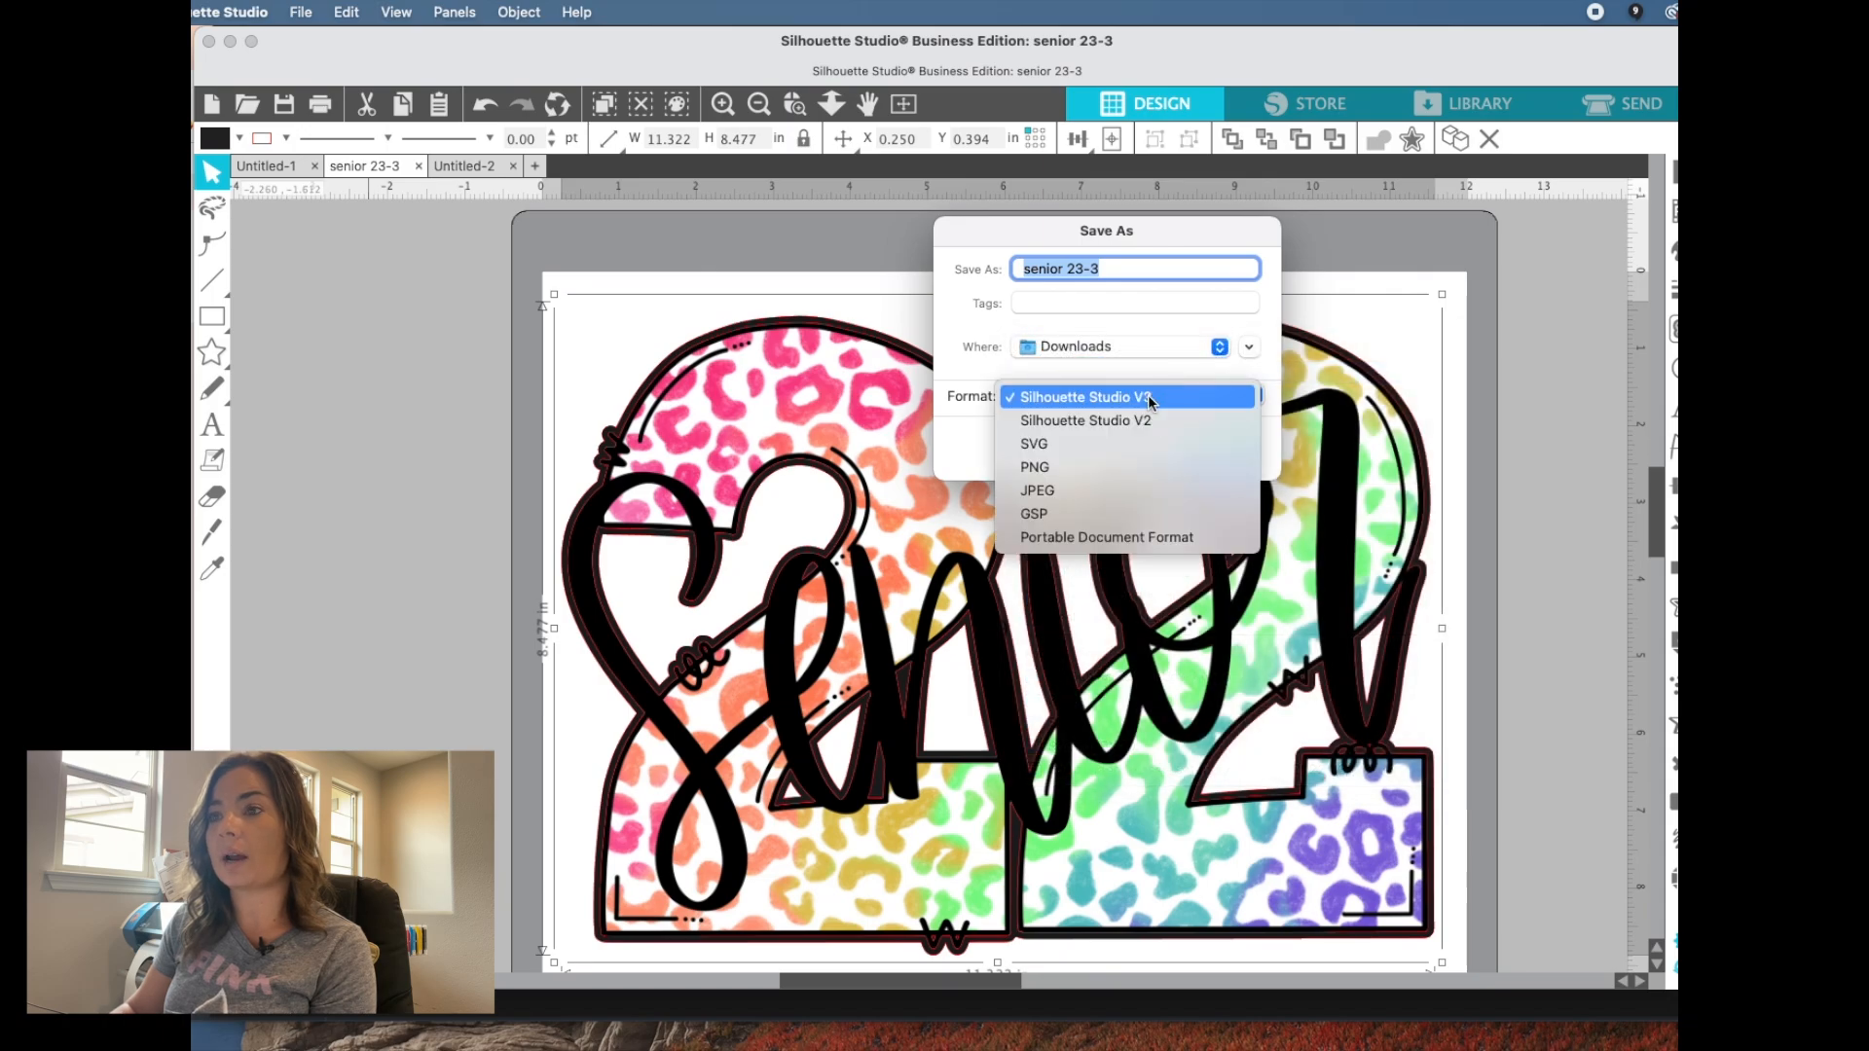
{"action": "left_click", "coordinate": [1129, 443]}
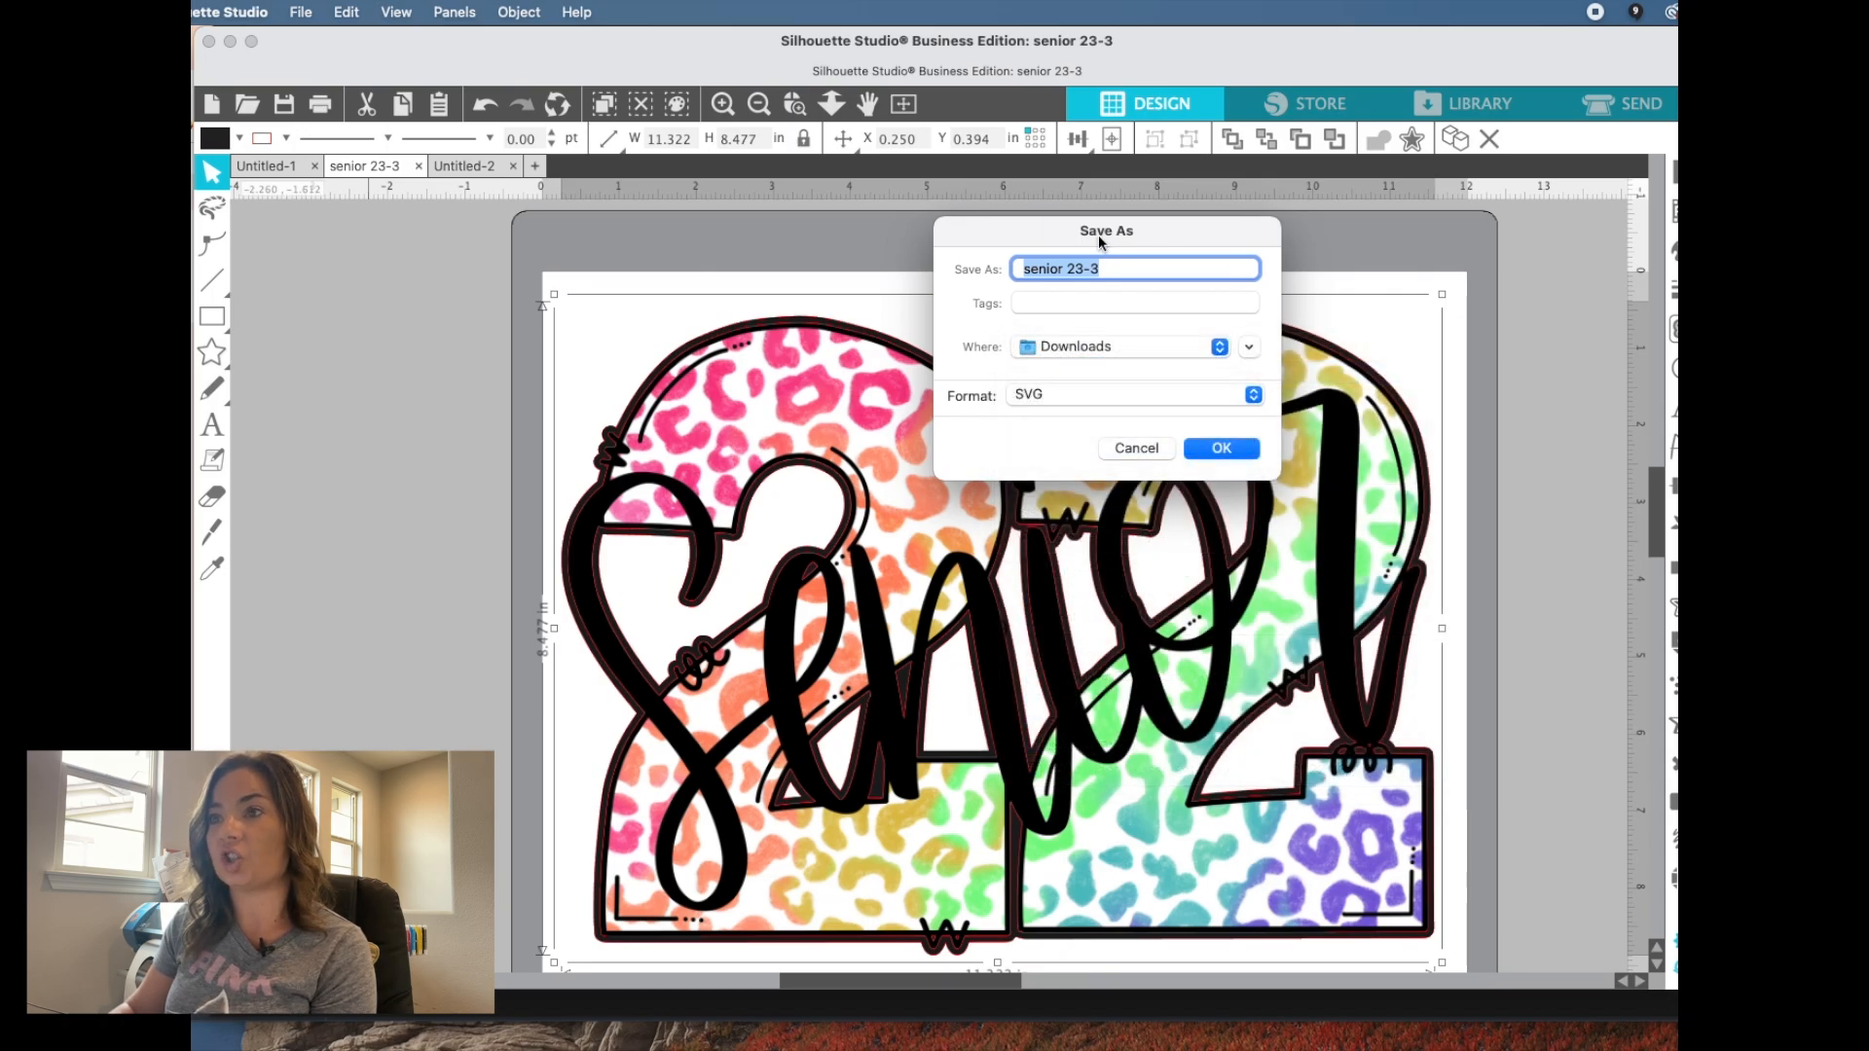
{"action": "left_click", "coordinate": [1128, 265]}
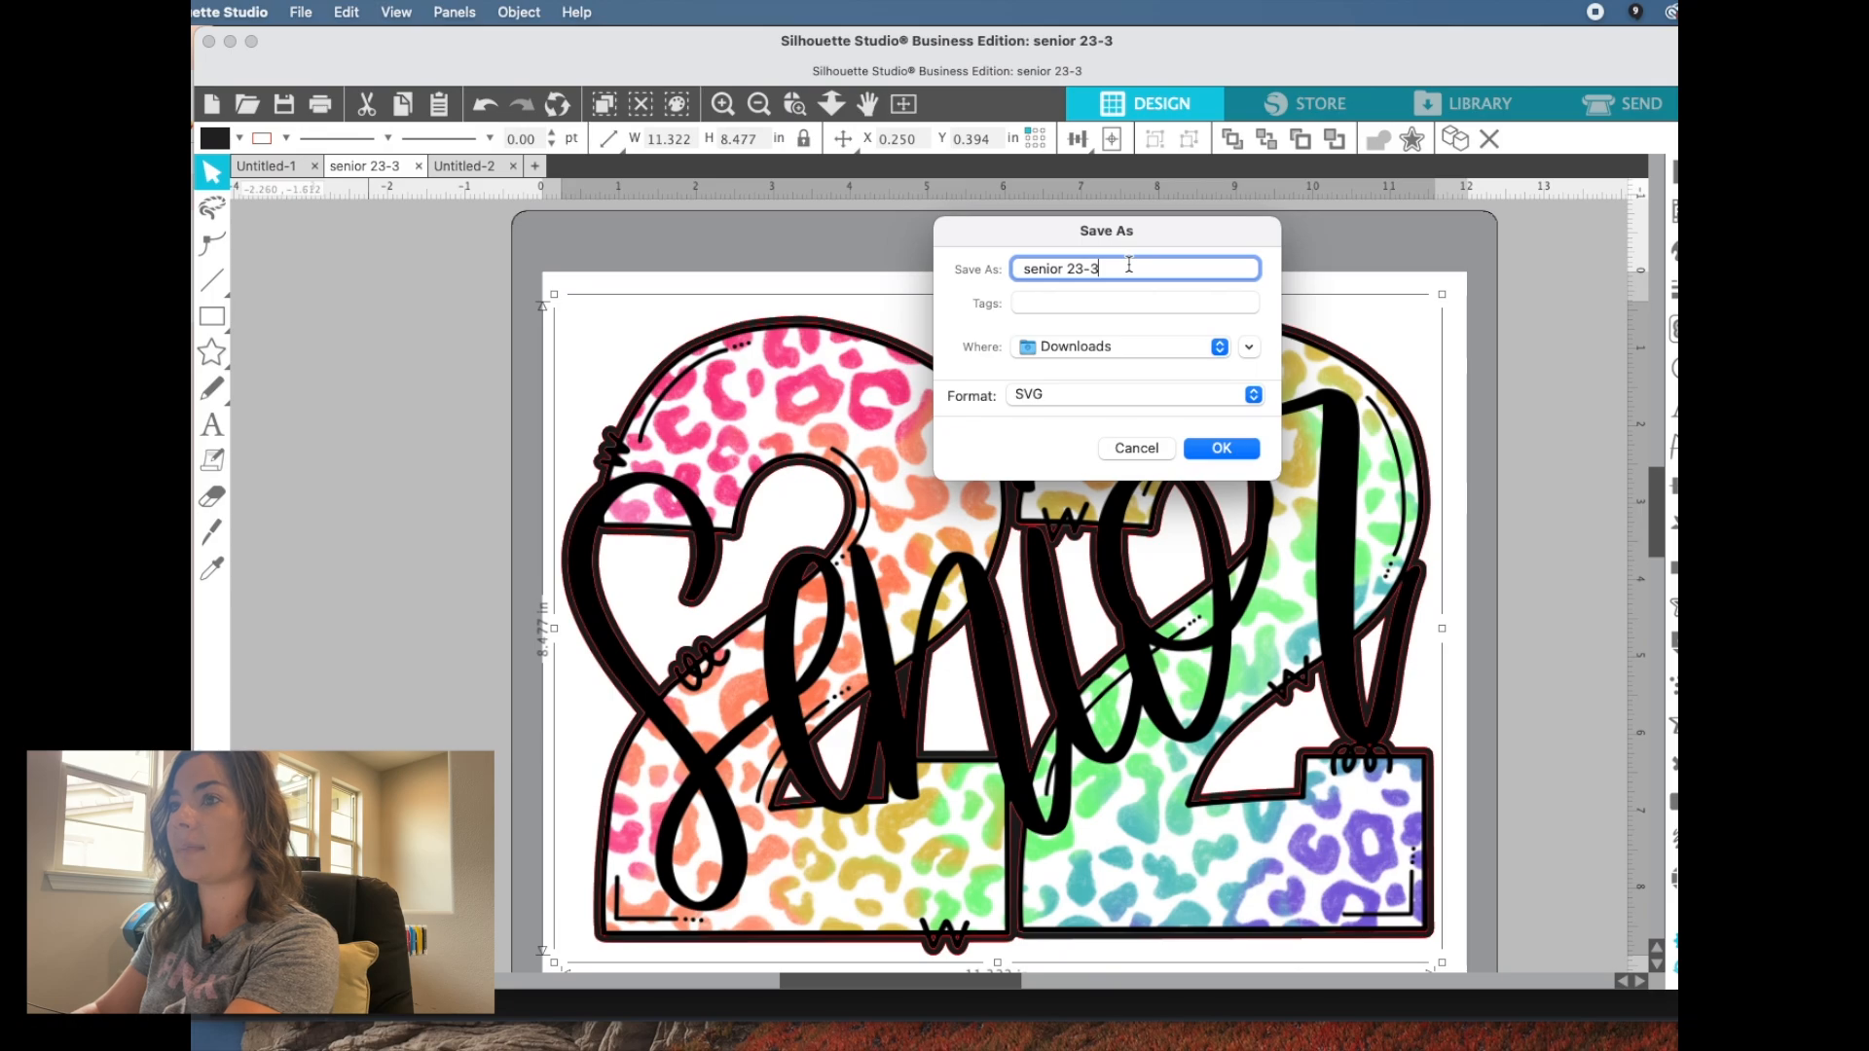
{"action": "key", "text": "Right"}
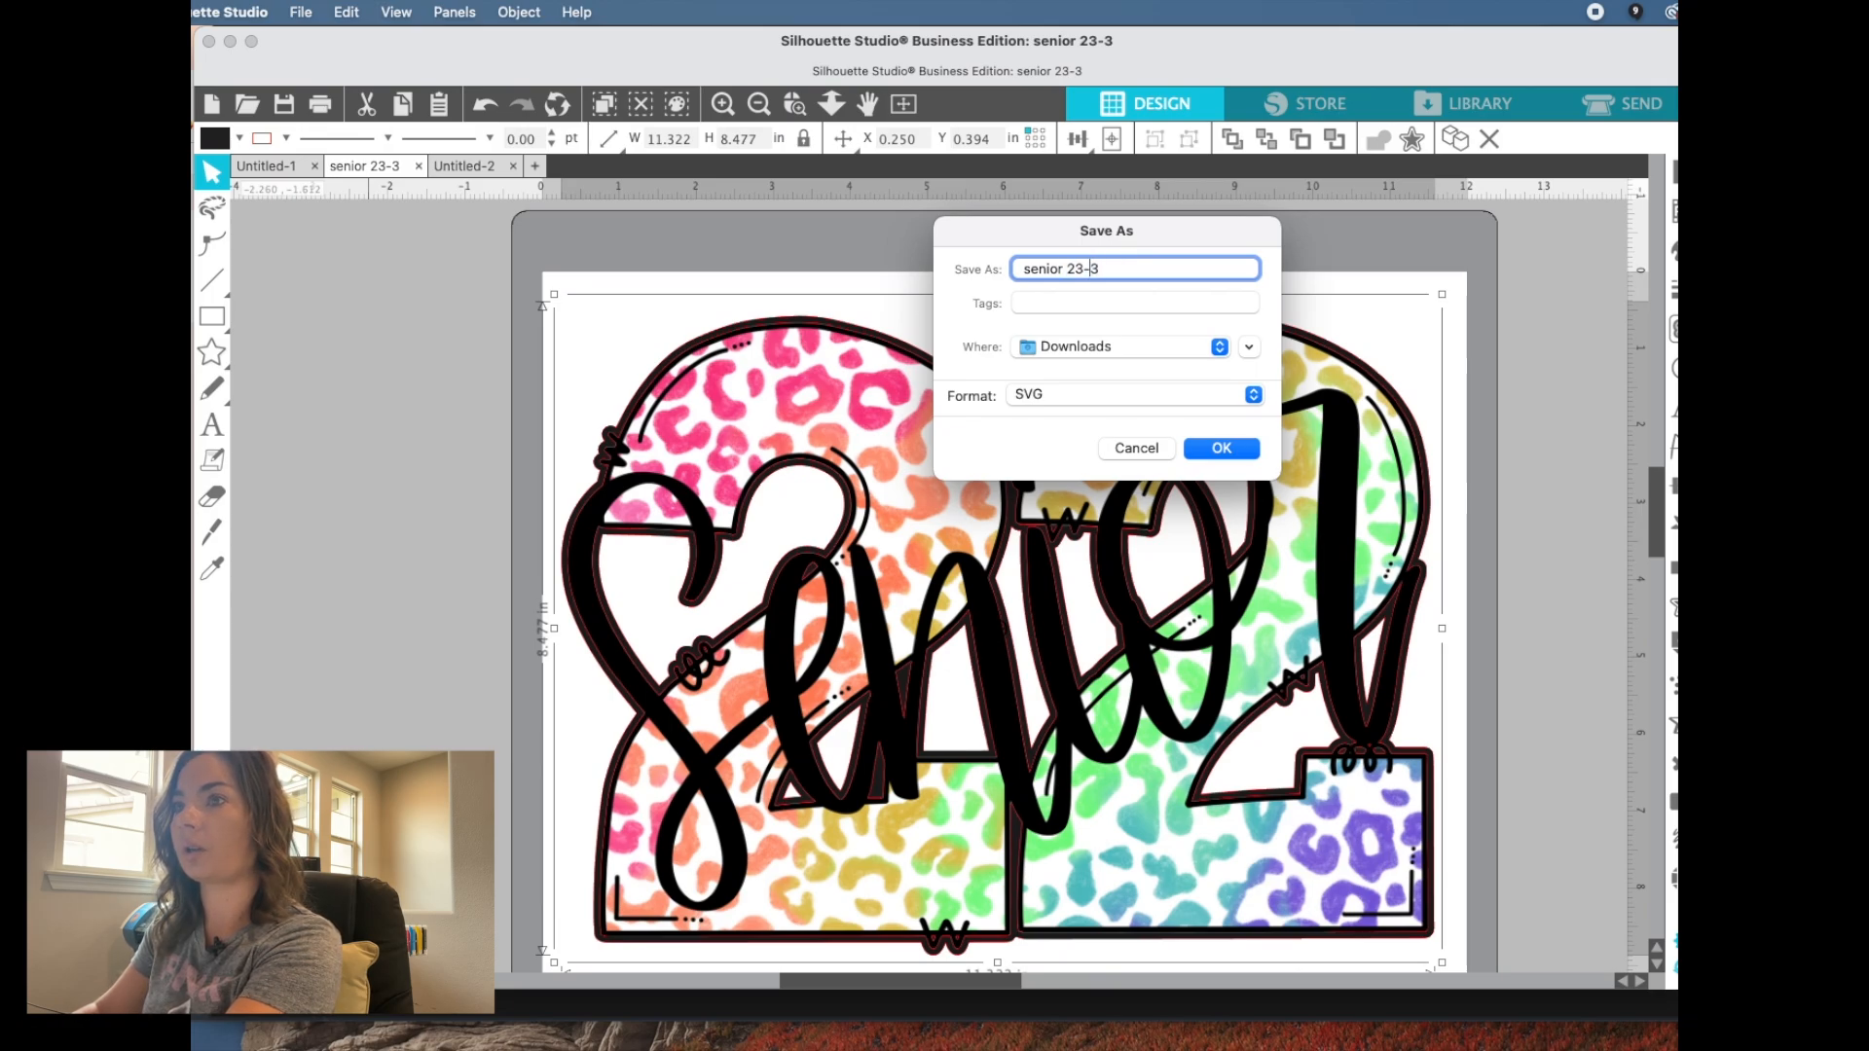
{"action": "type", "text": "22 for AI"}
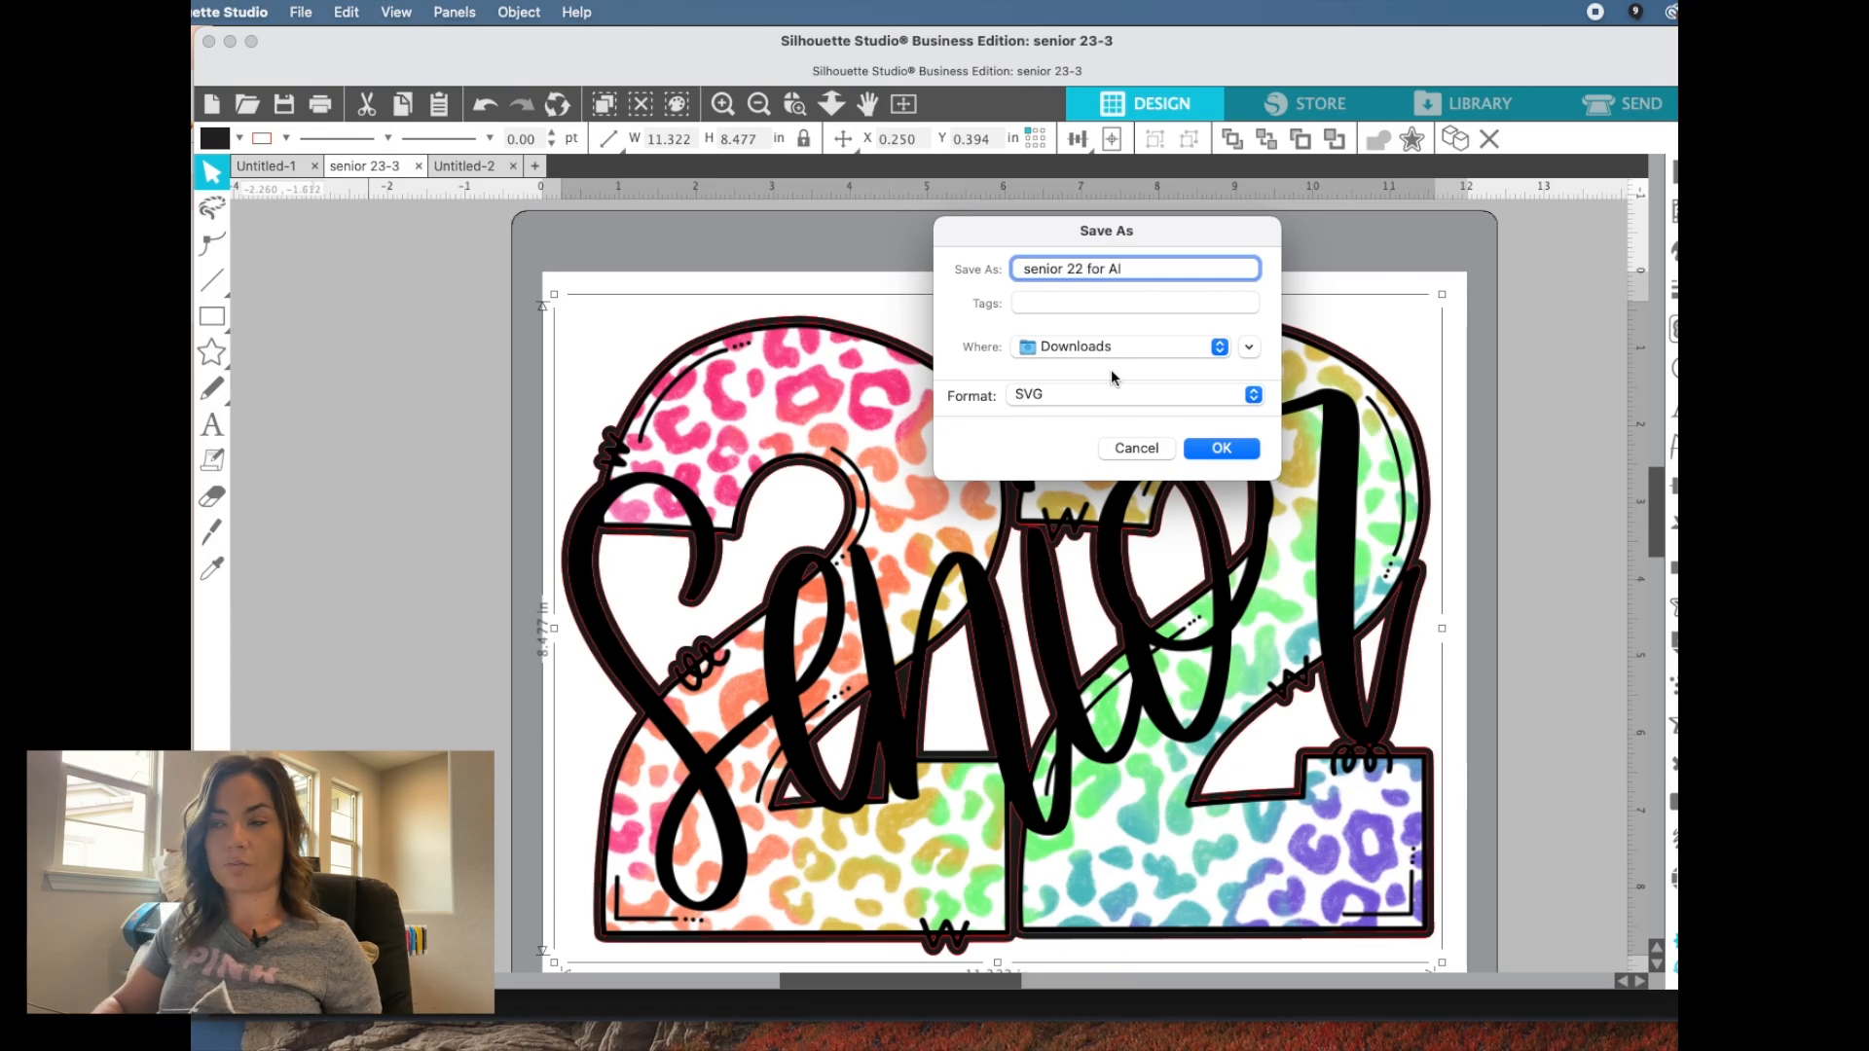
{"action": "left_click", "coordinate": [1223, 448]}
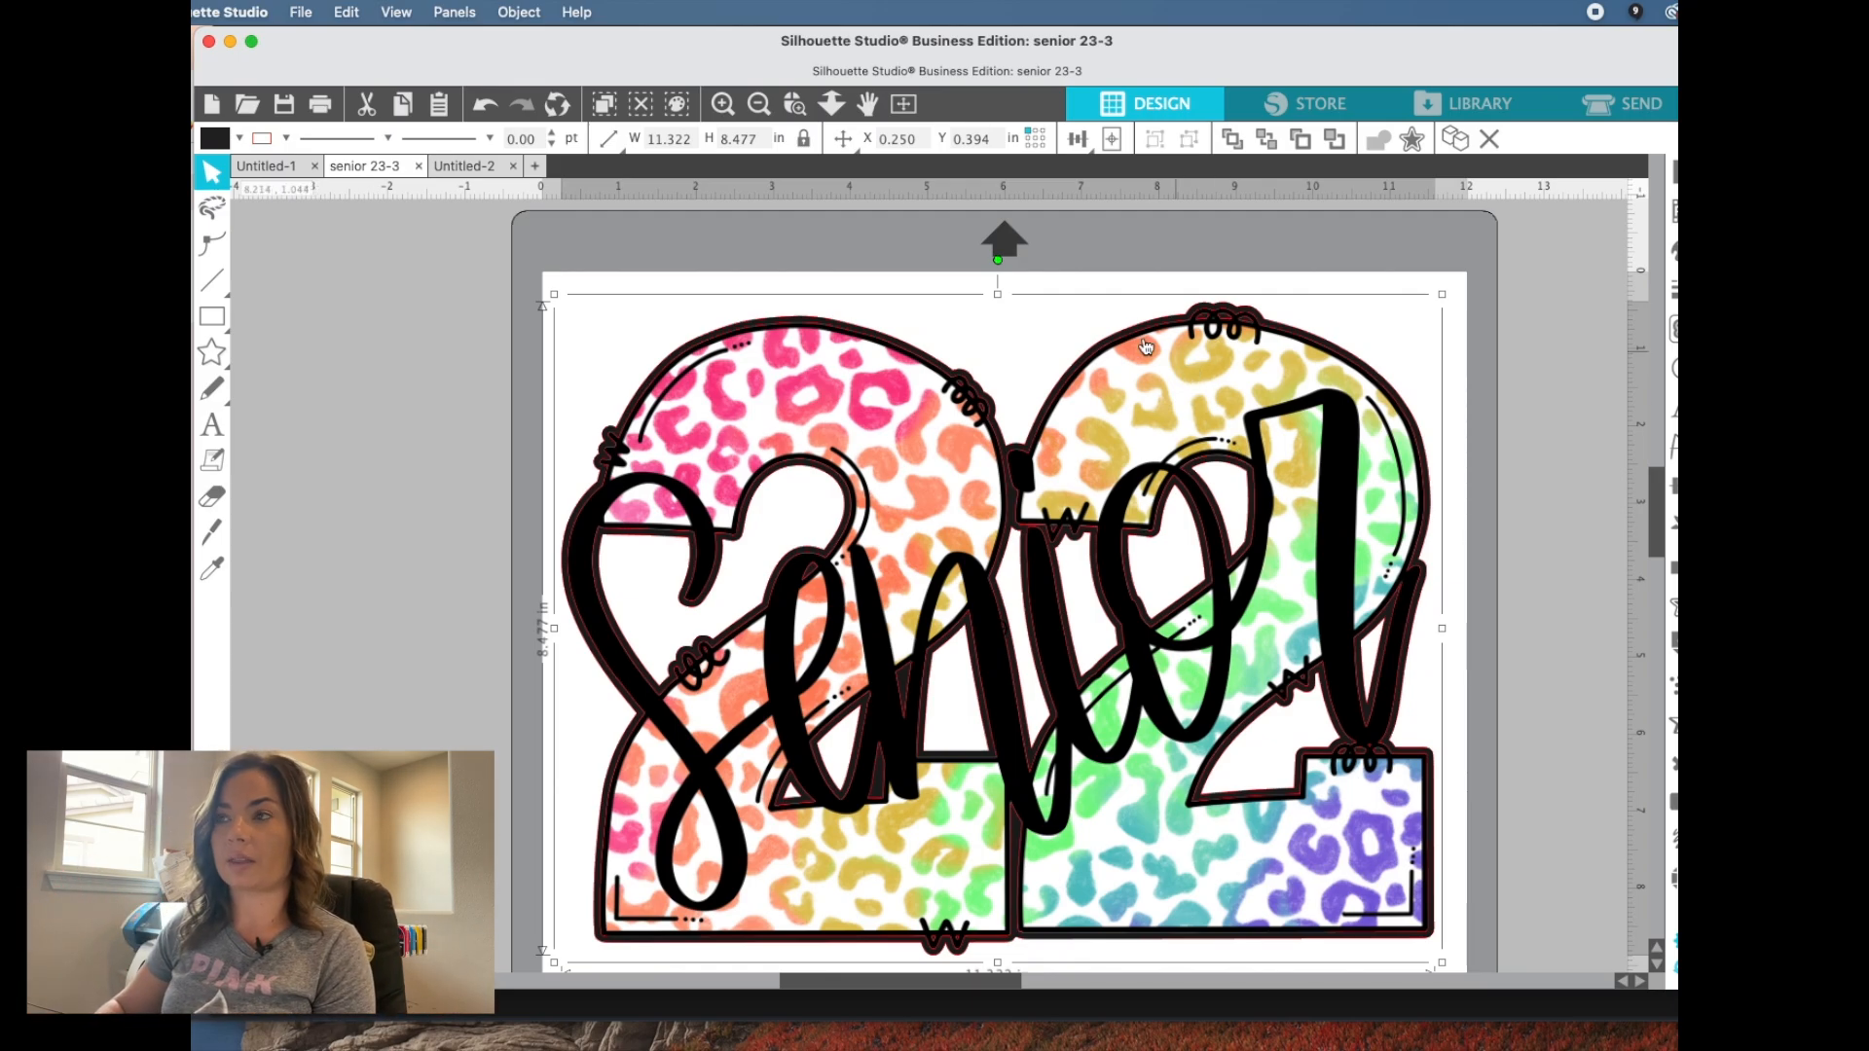
Switch to Adobe Illustrator and open "senior 22 for AI.svg" from the Downloads folder, accepting the import warning
{"action": "left_click", "coordinate": [231, 41]}
{"action": "left_click", "coordinate": [379, 49]}
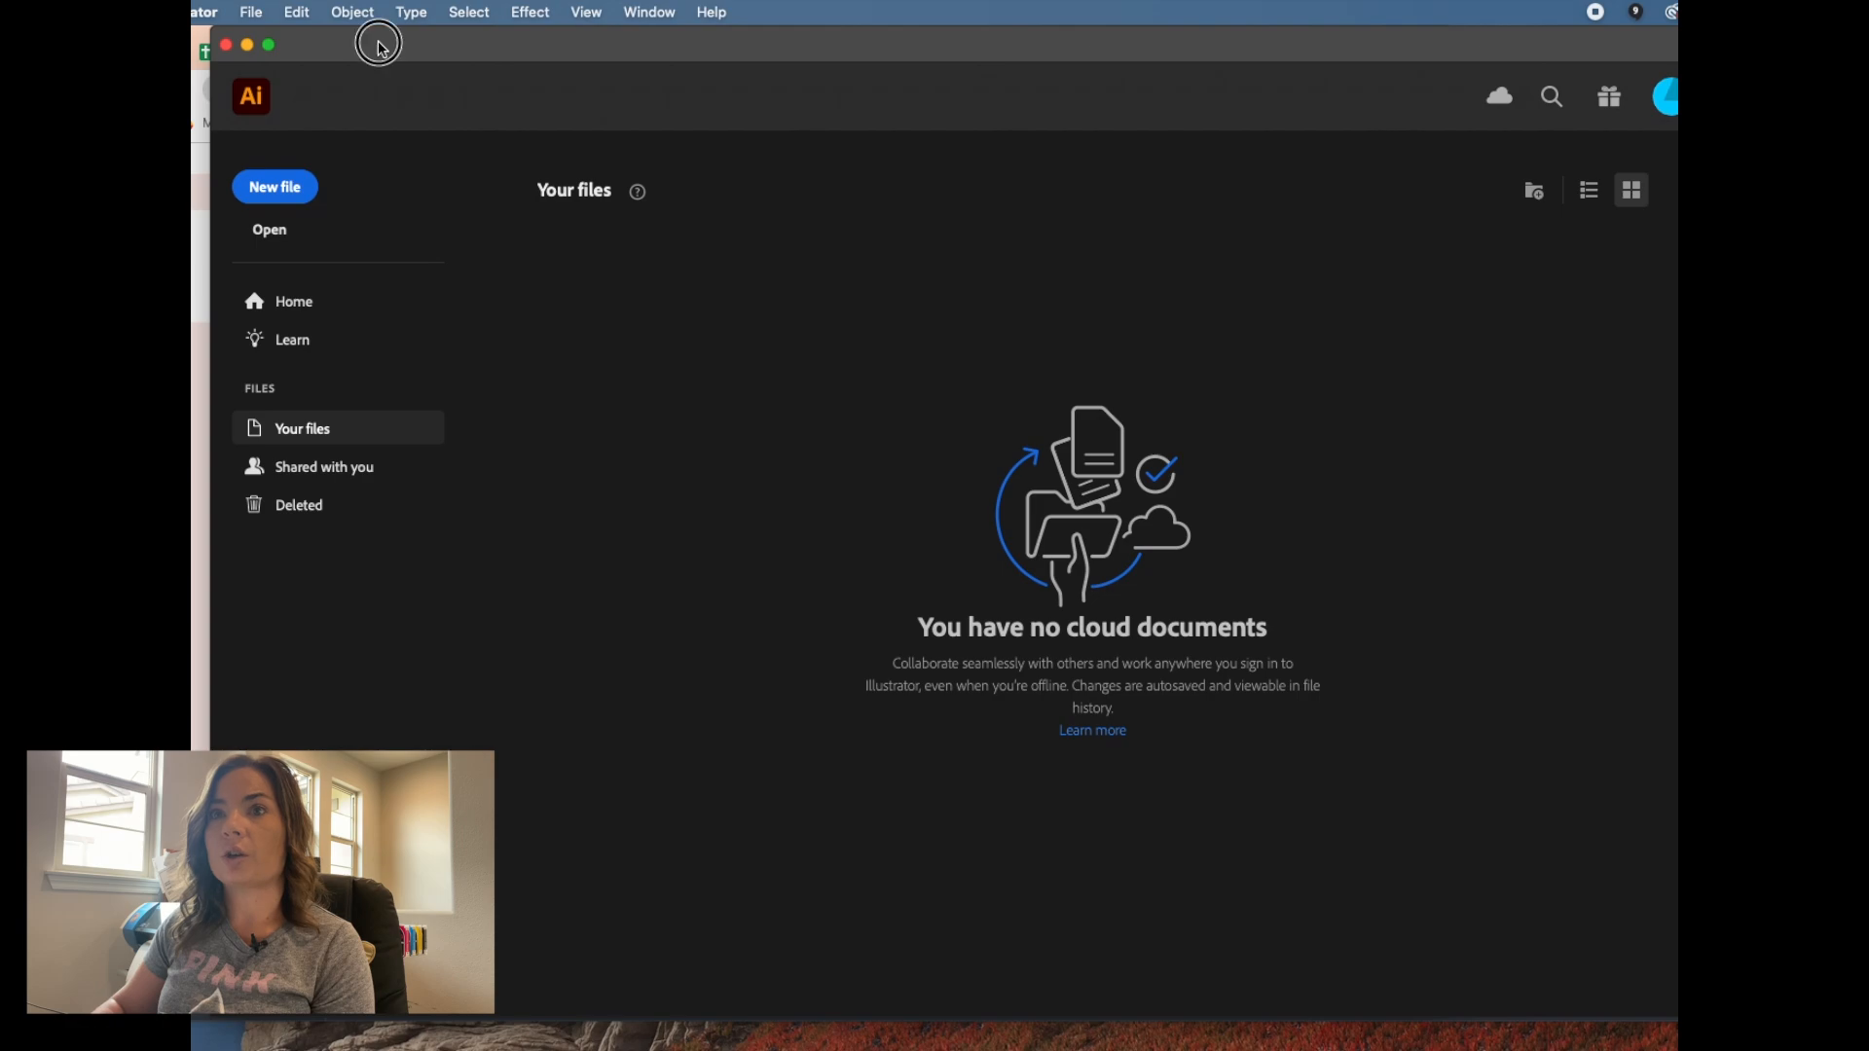
{"action": "left_click_drag", "start_coordinate": [382, 49], "coordinate": [368, 49]}
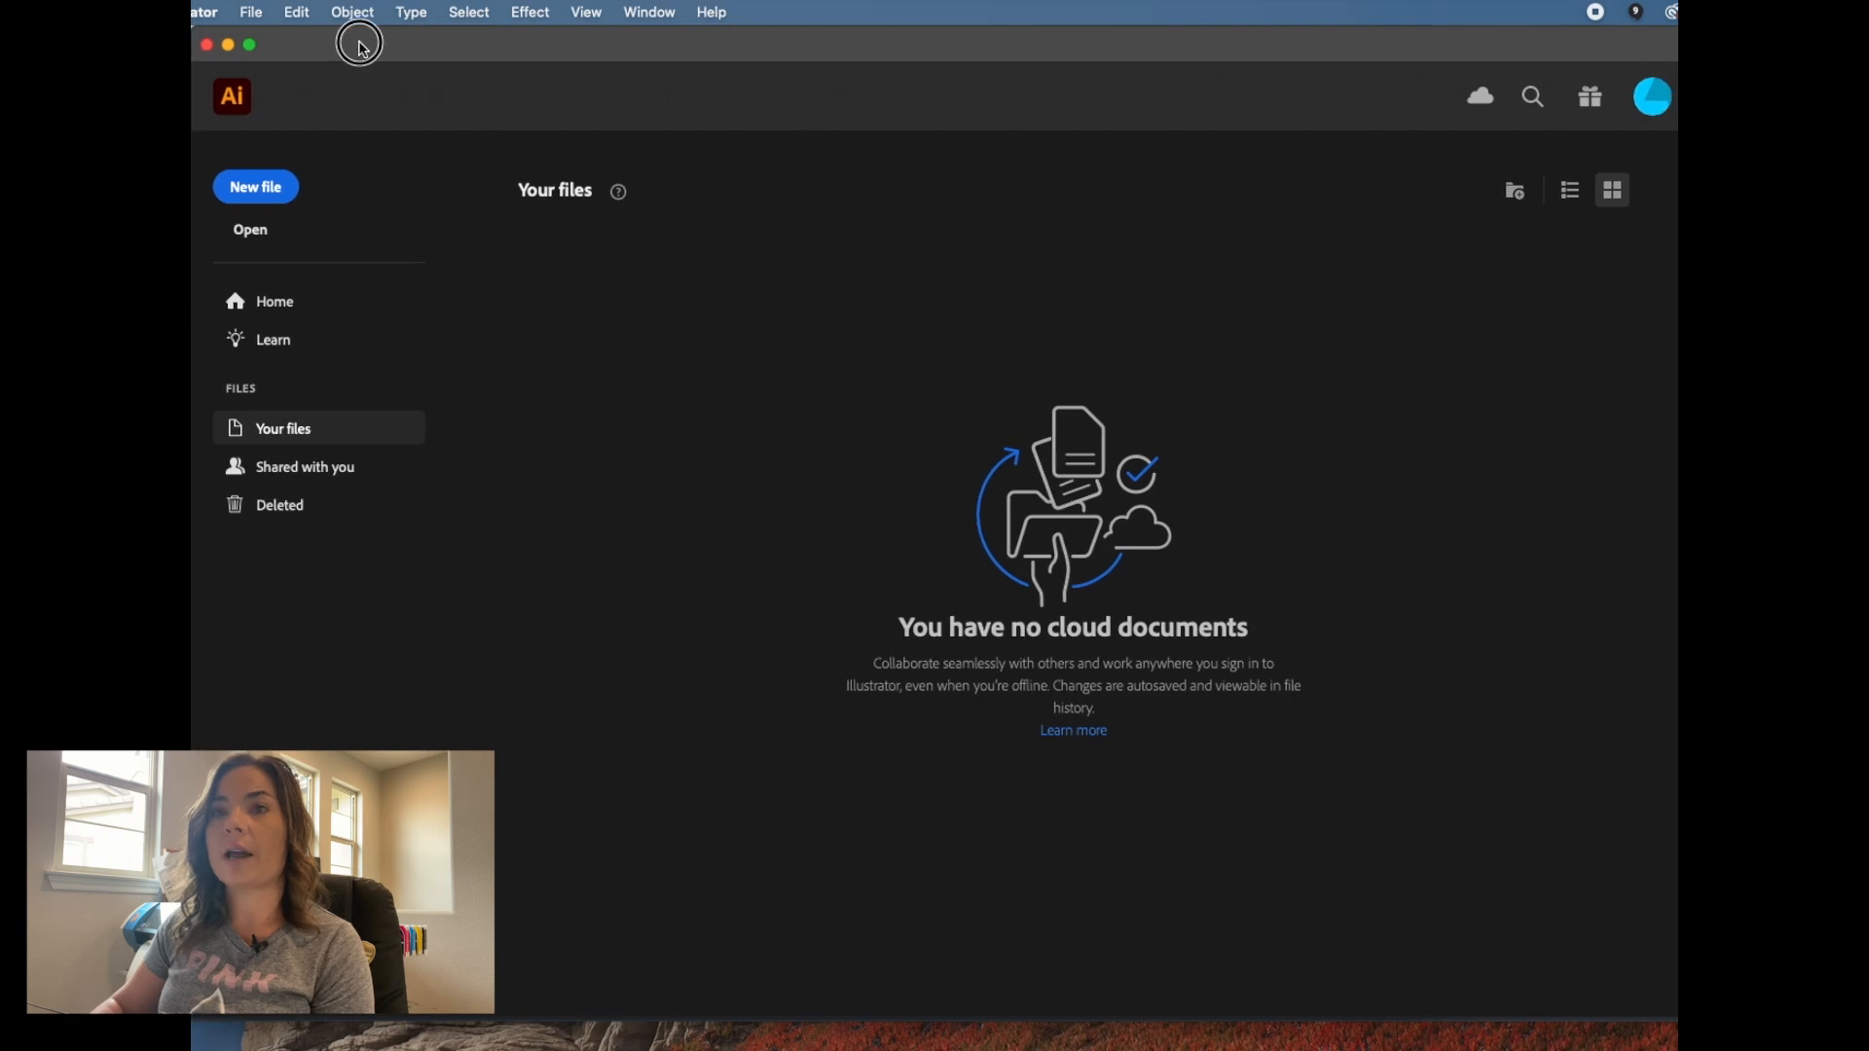
{"action": "left_click", "coordinate": [251, 240]}
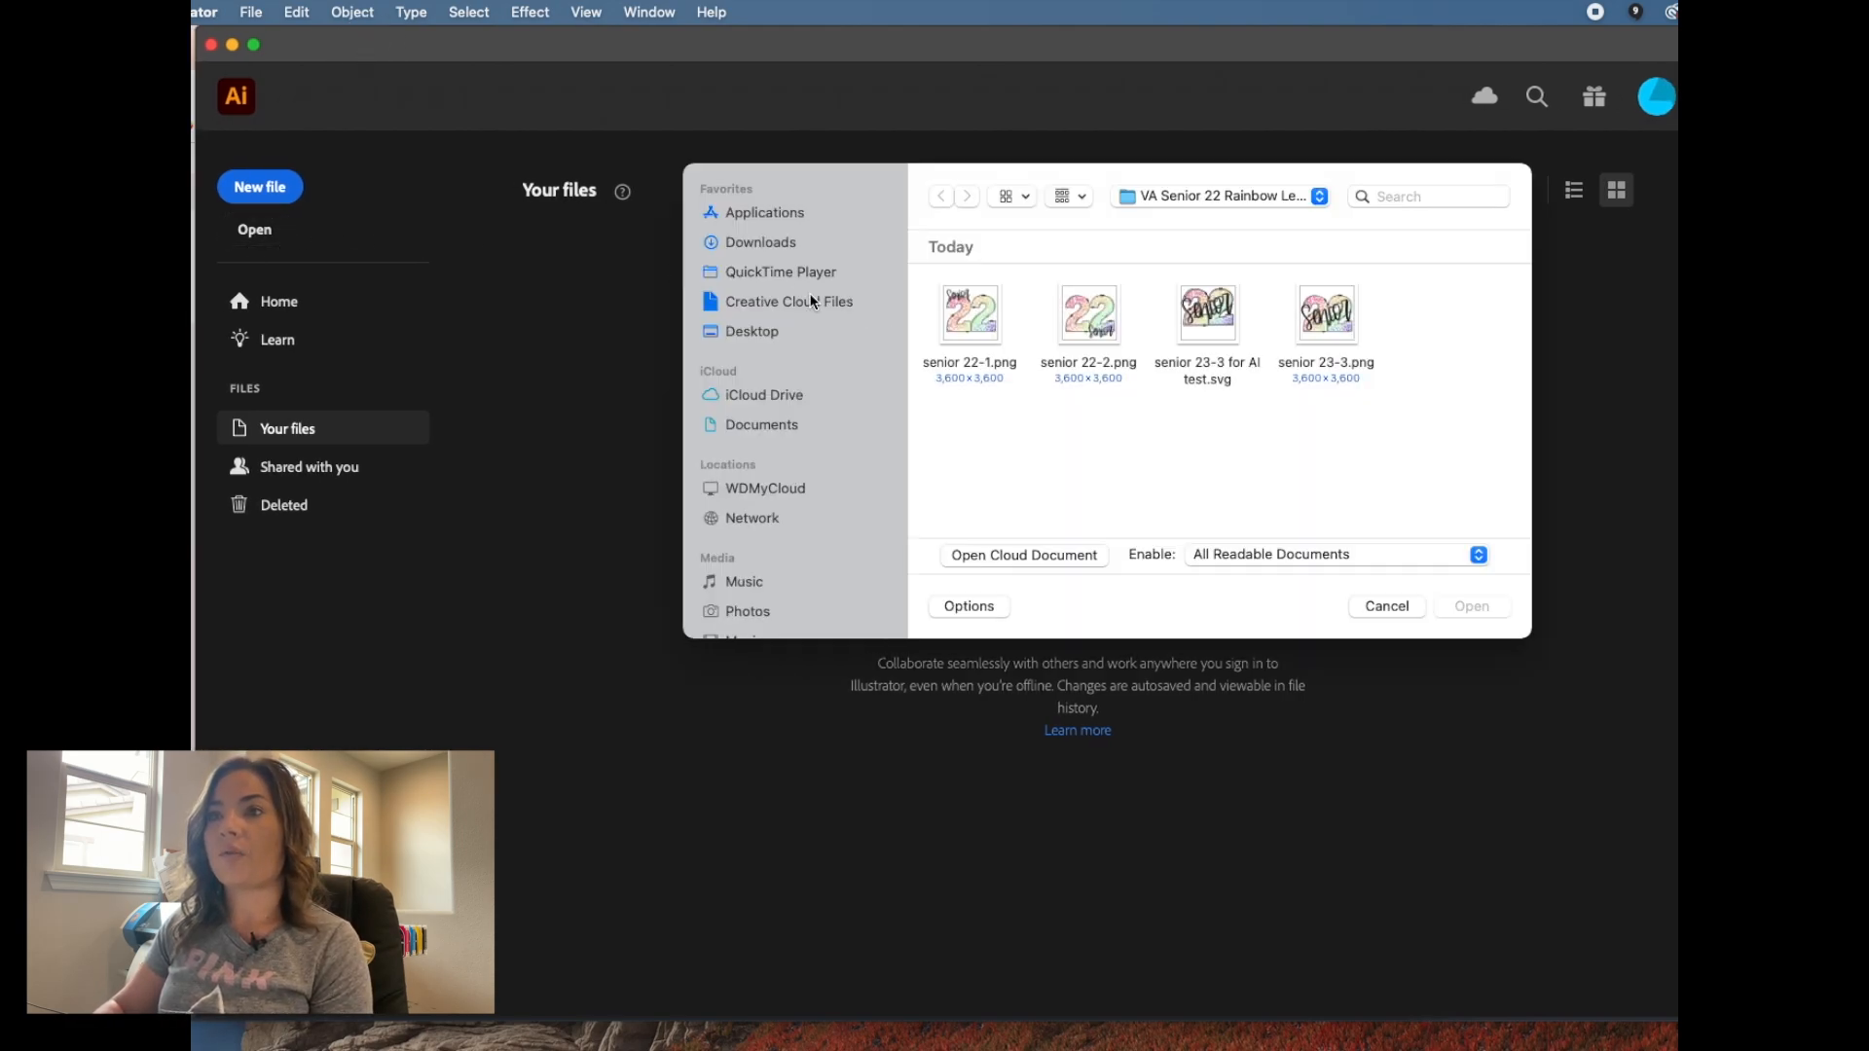
{"action": "left_click", "coordinate": [779, 245]}
{"action": "scroll", "coordinate": [1195, 375], "scroll_direction": "down", "scroll_amount": 3}
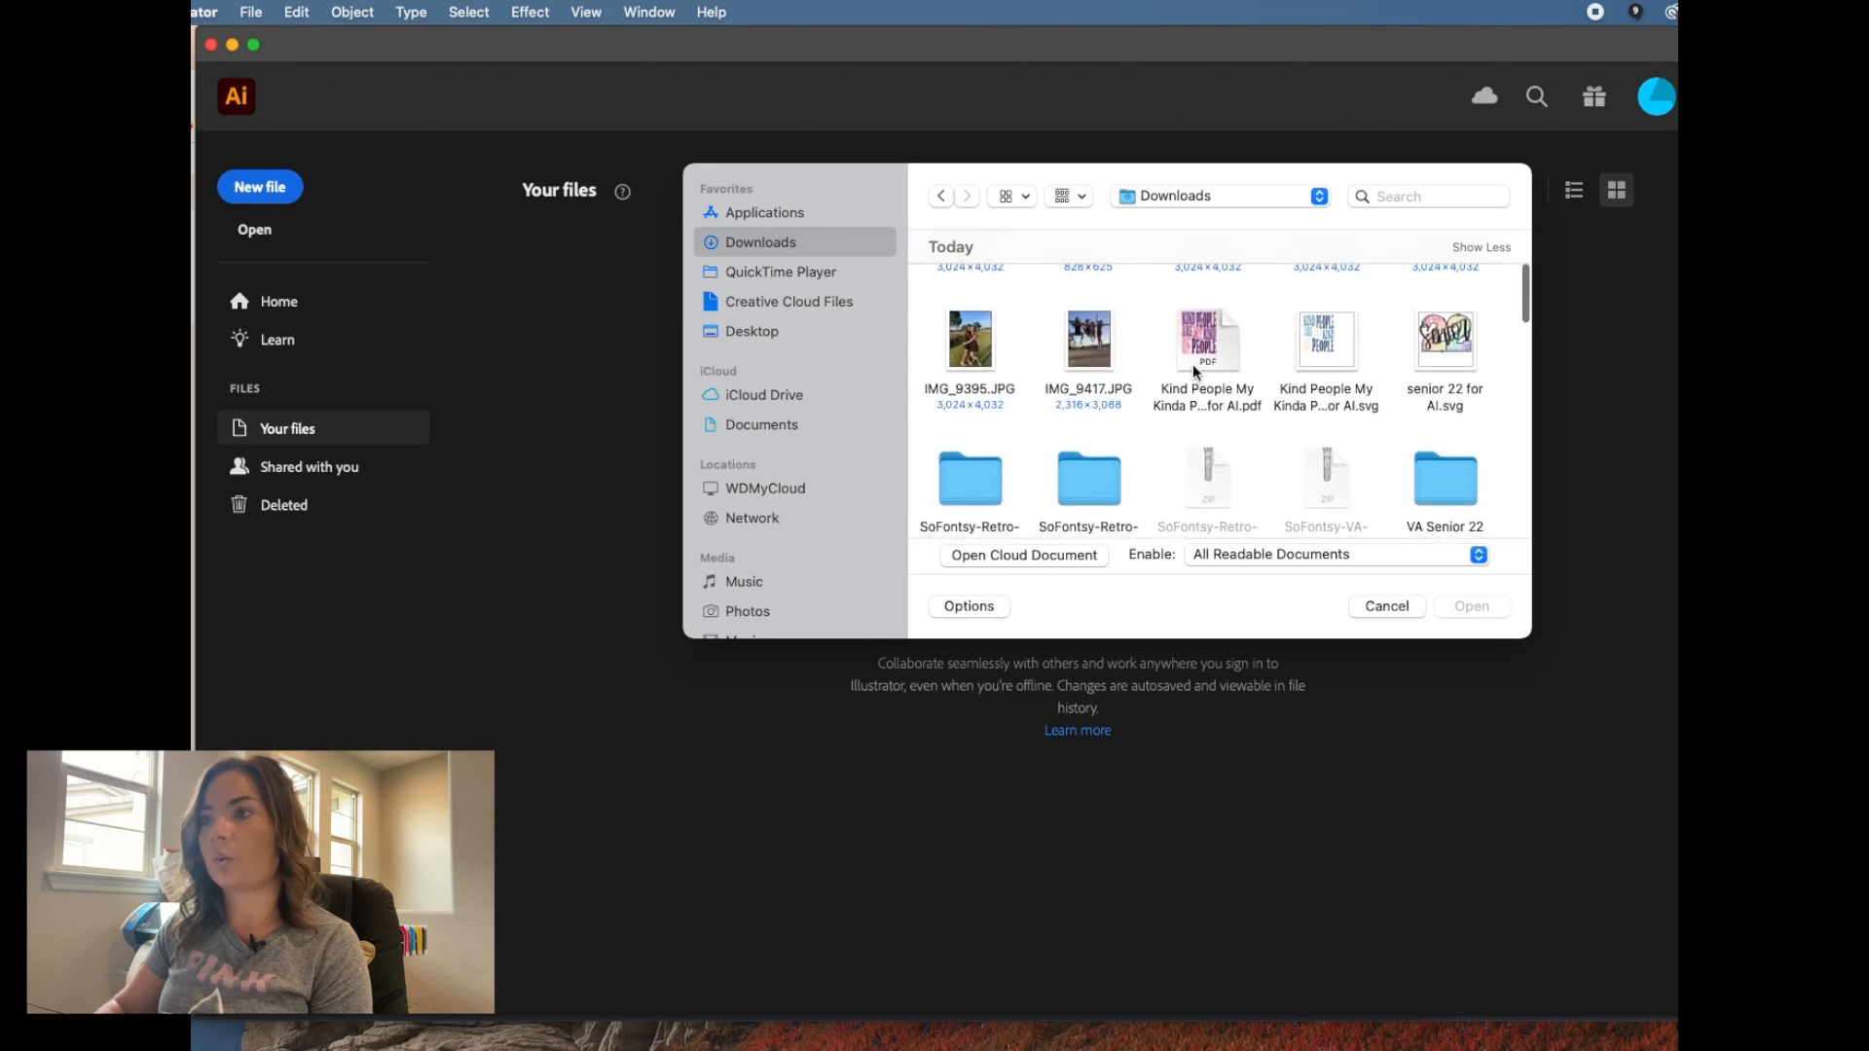
{"action": "left_click", "coordinate": [1450, 358]}
{"action": "left_click", "coordinate": [1471, 607]}
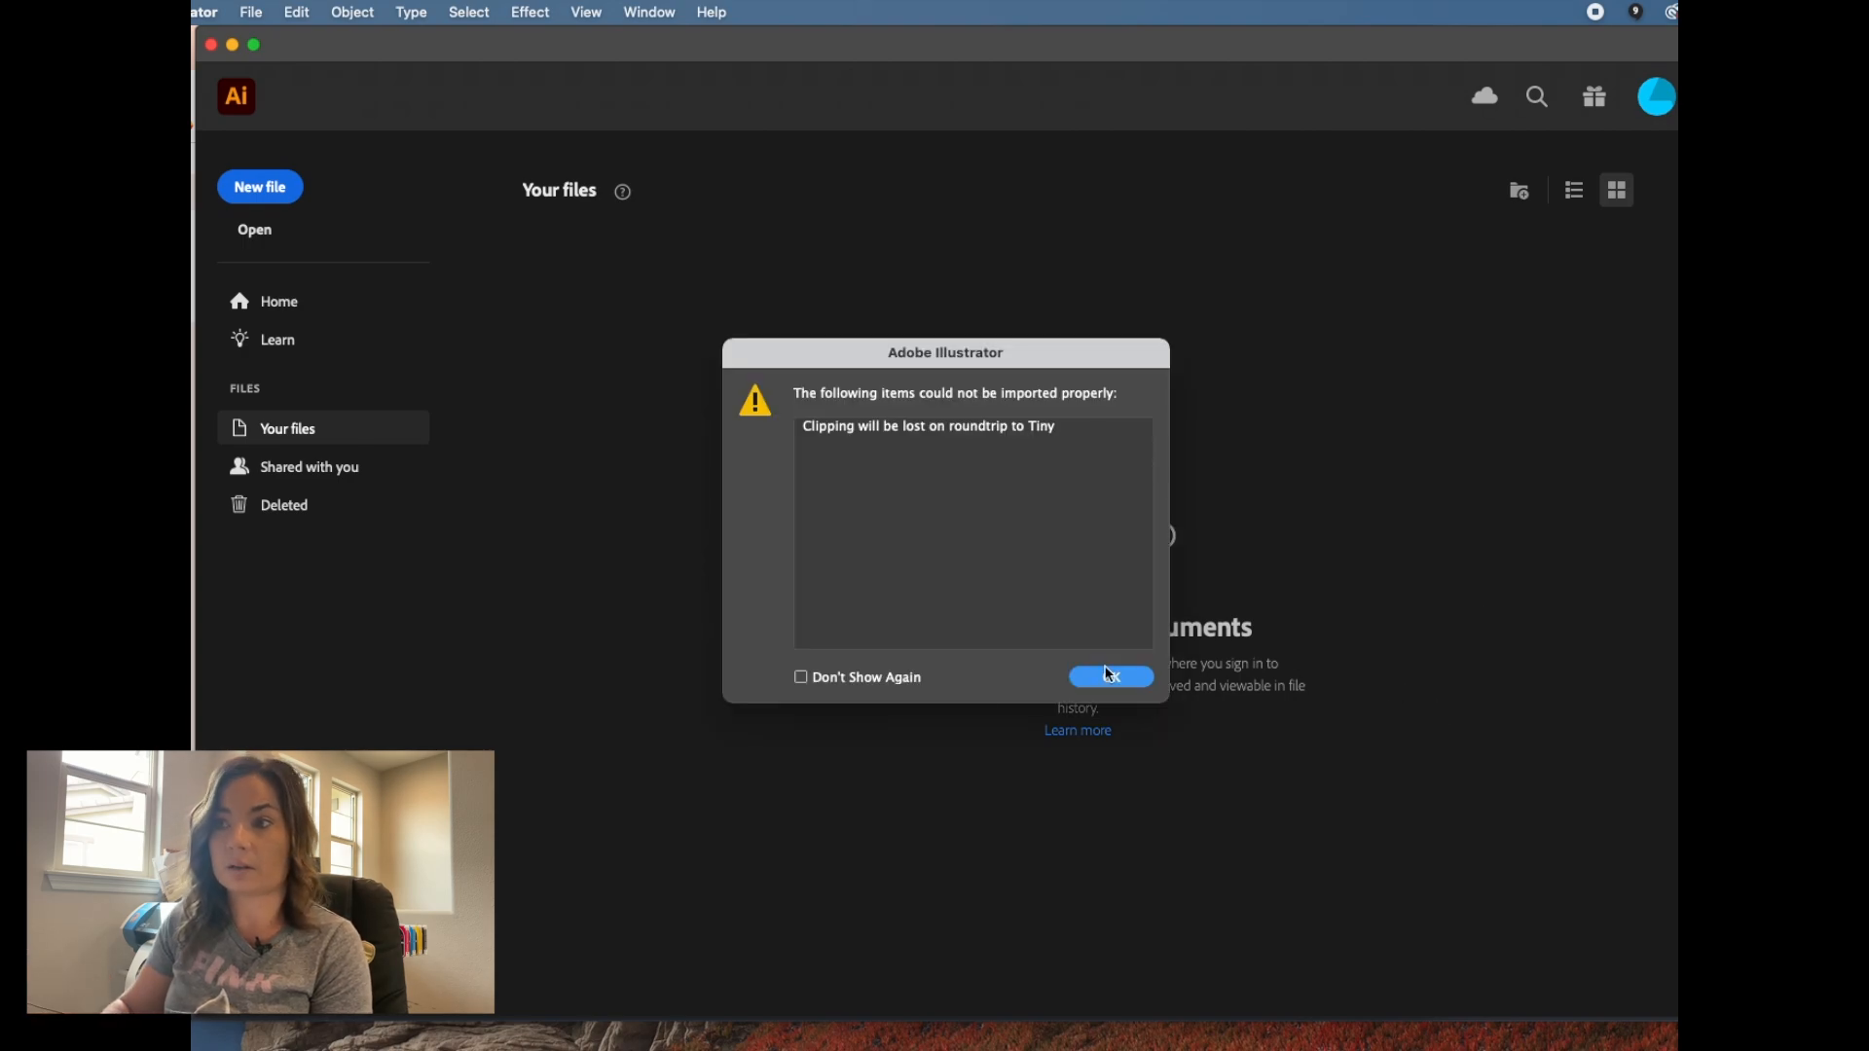
{"action": "left_click", "coordinate": [1096, 685]}
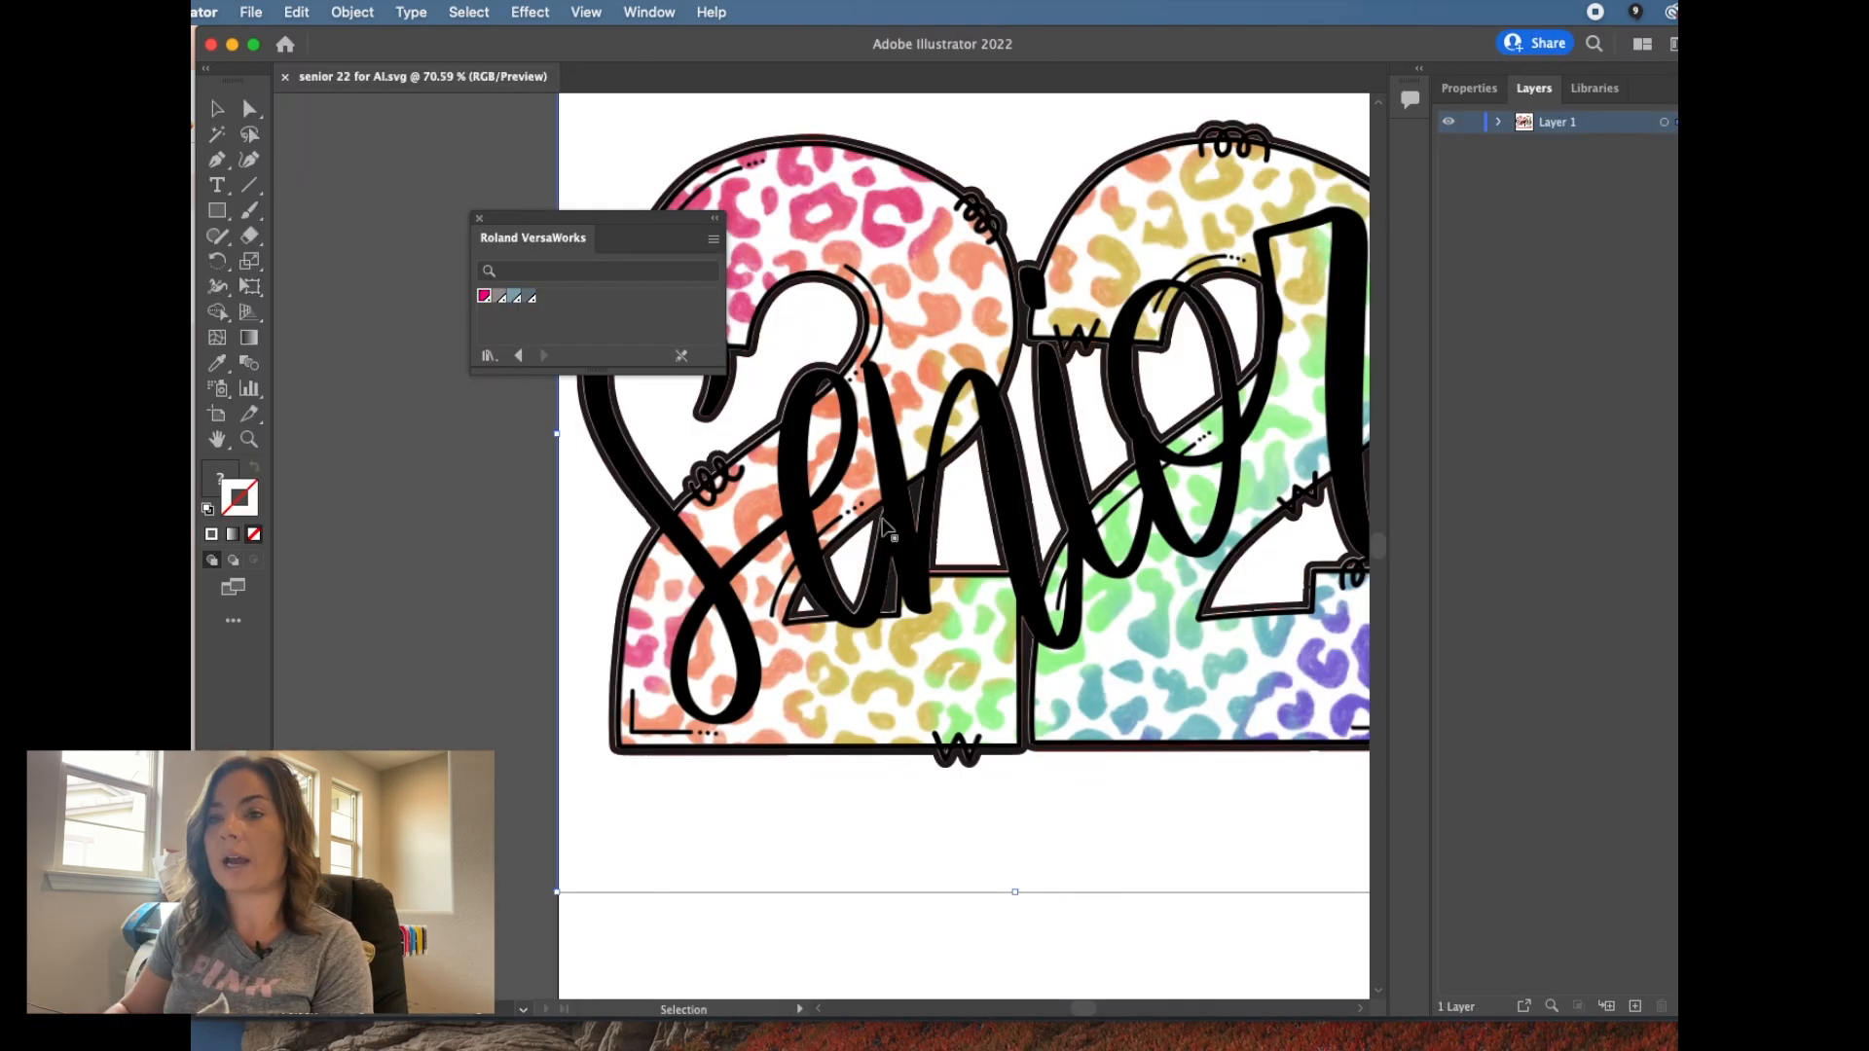
Close the floating Roland VersaWorks swatches and expand Layer 1 to examine its clip group and the group beneath it
{"action": "left_click", "coordinate": [479, 218]}
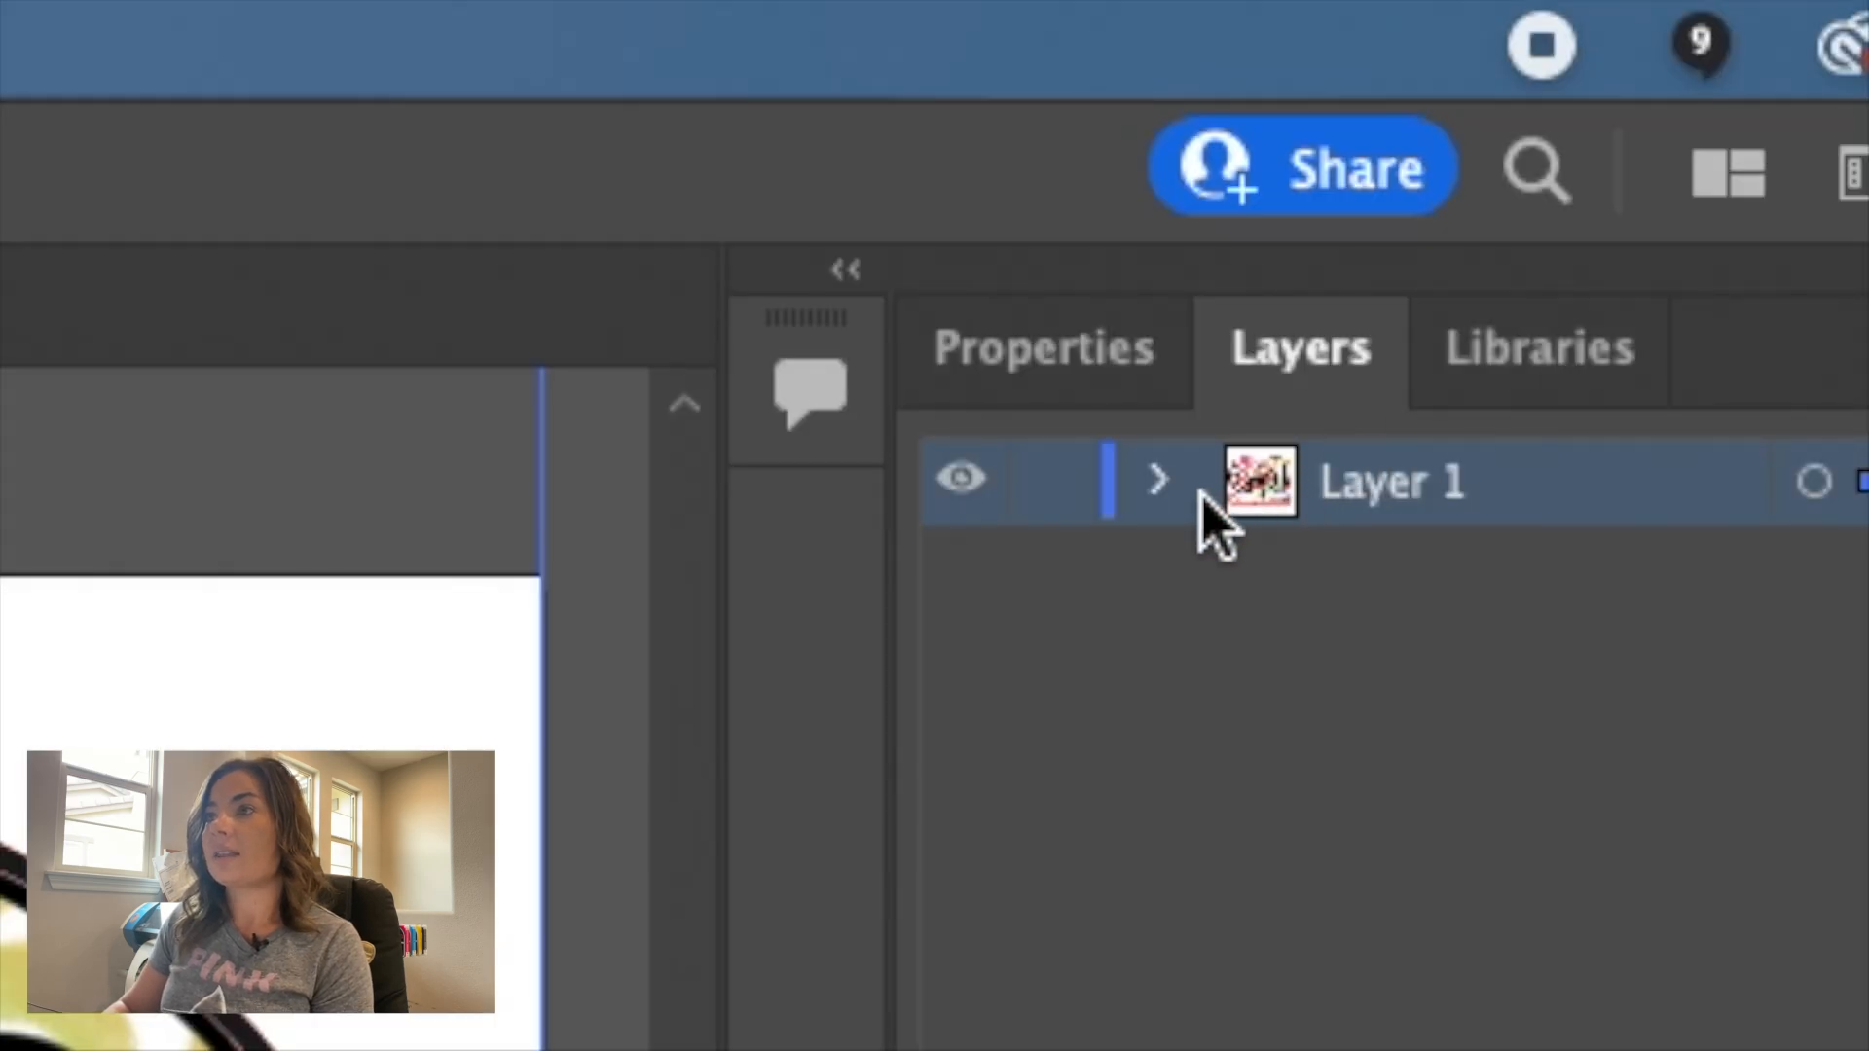
{"action": "left_click", "coordinate": [1168, 482]}
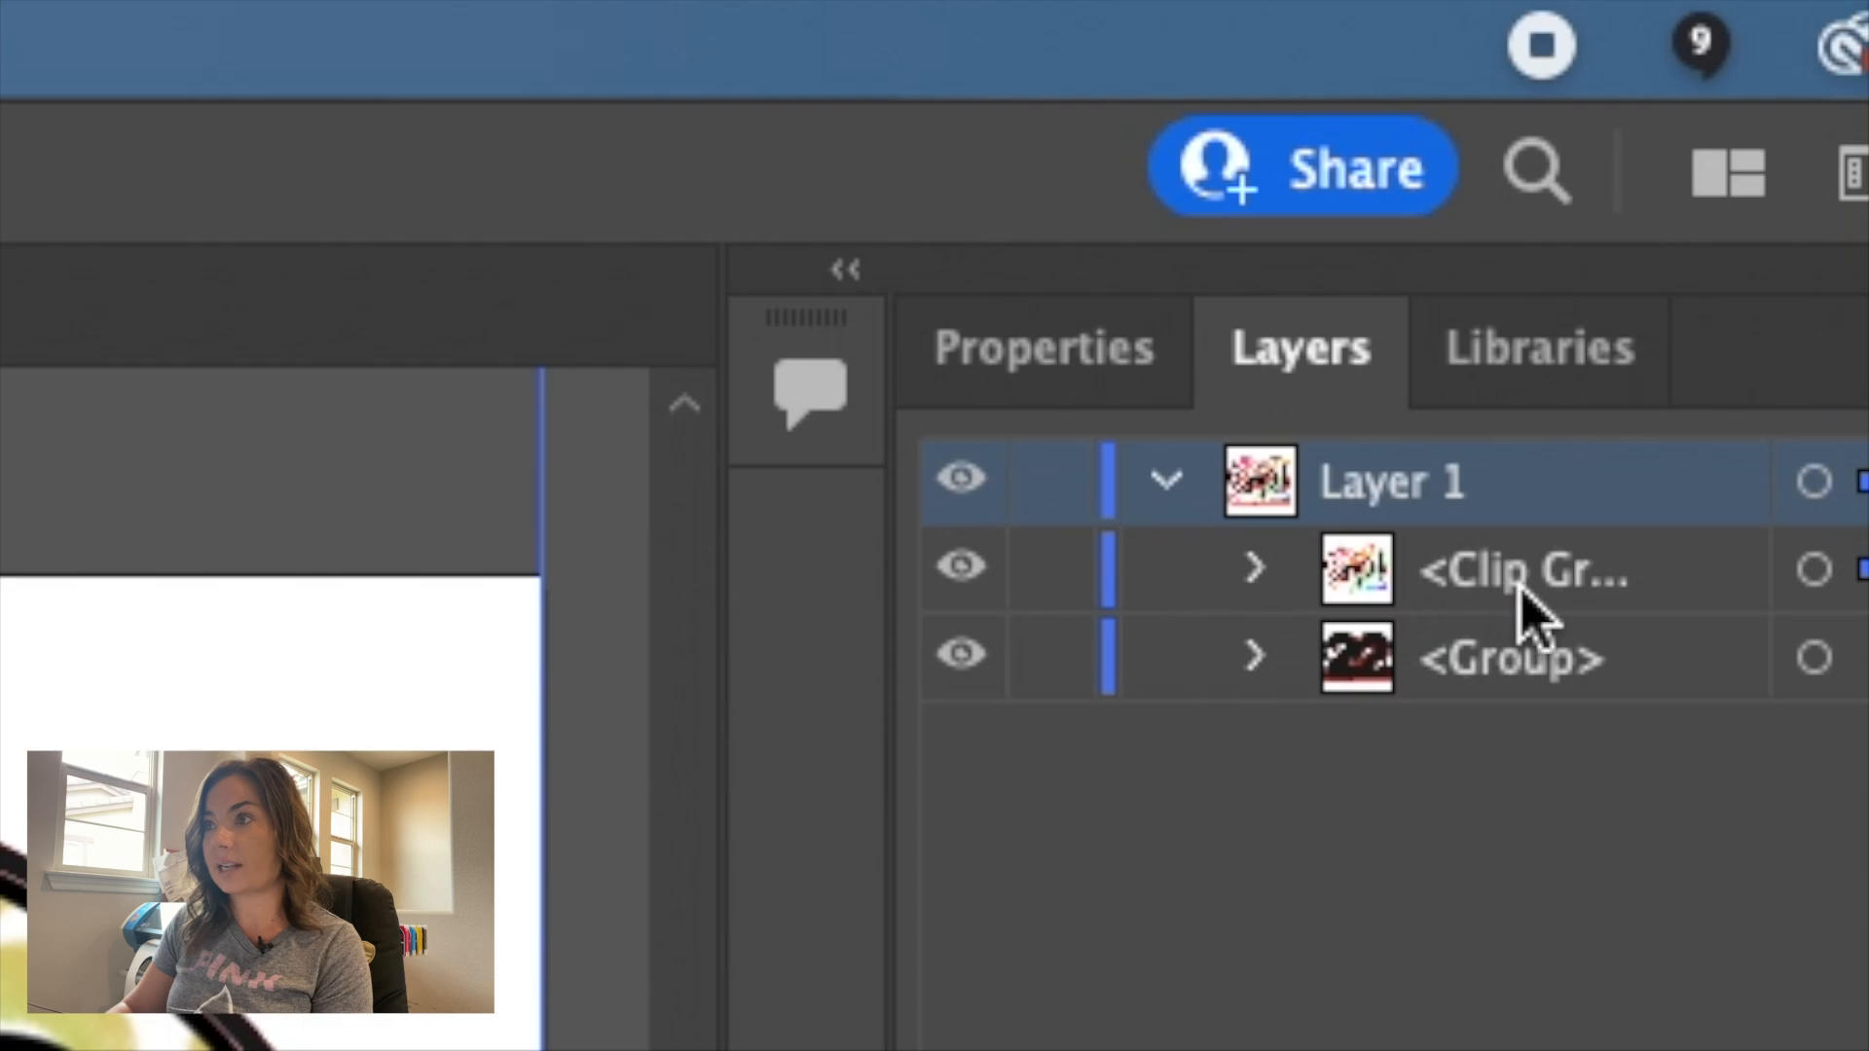
{"action": "left_click", "coordinate": [1250, 656]}
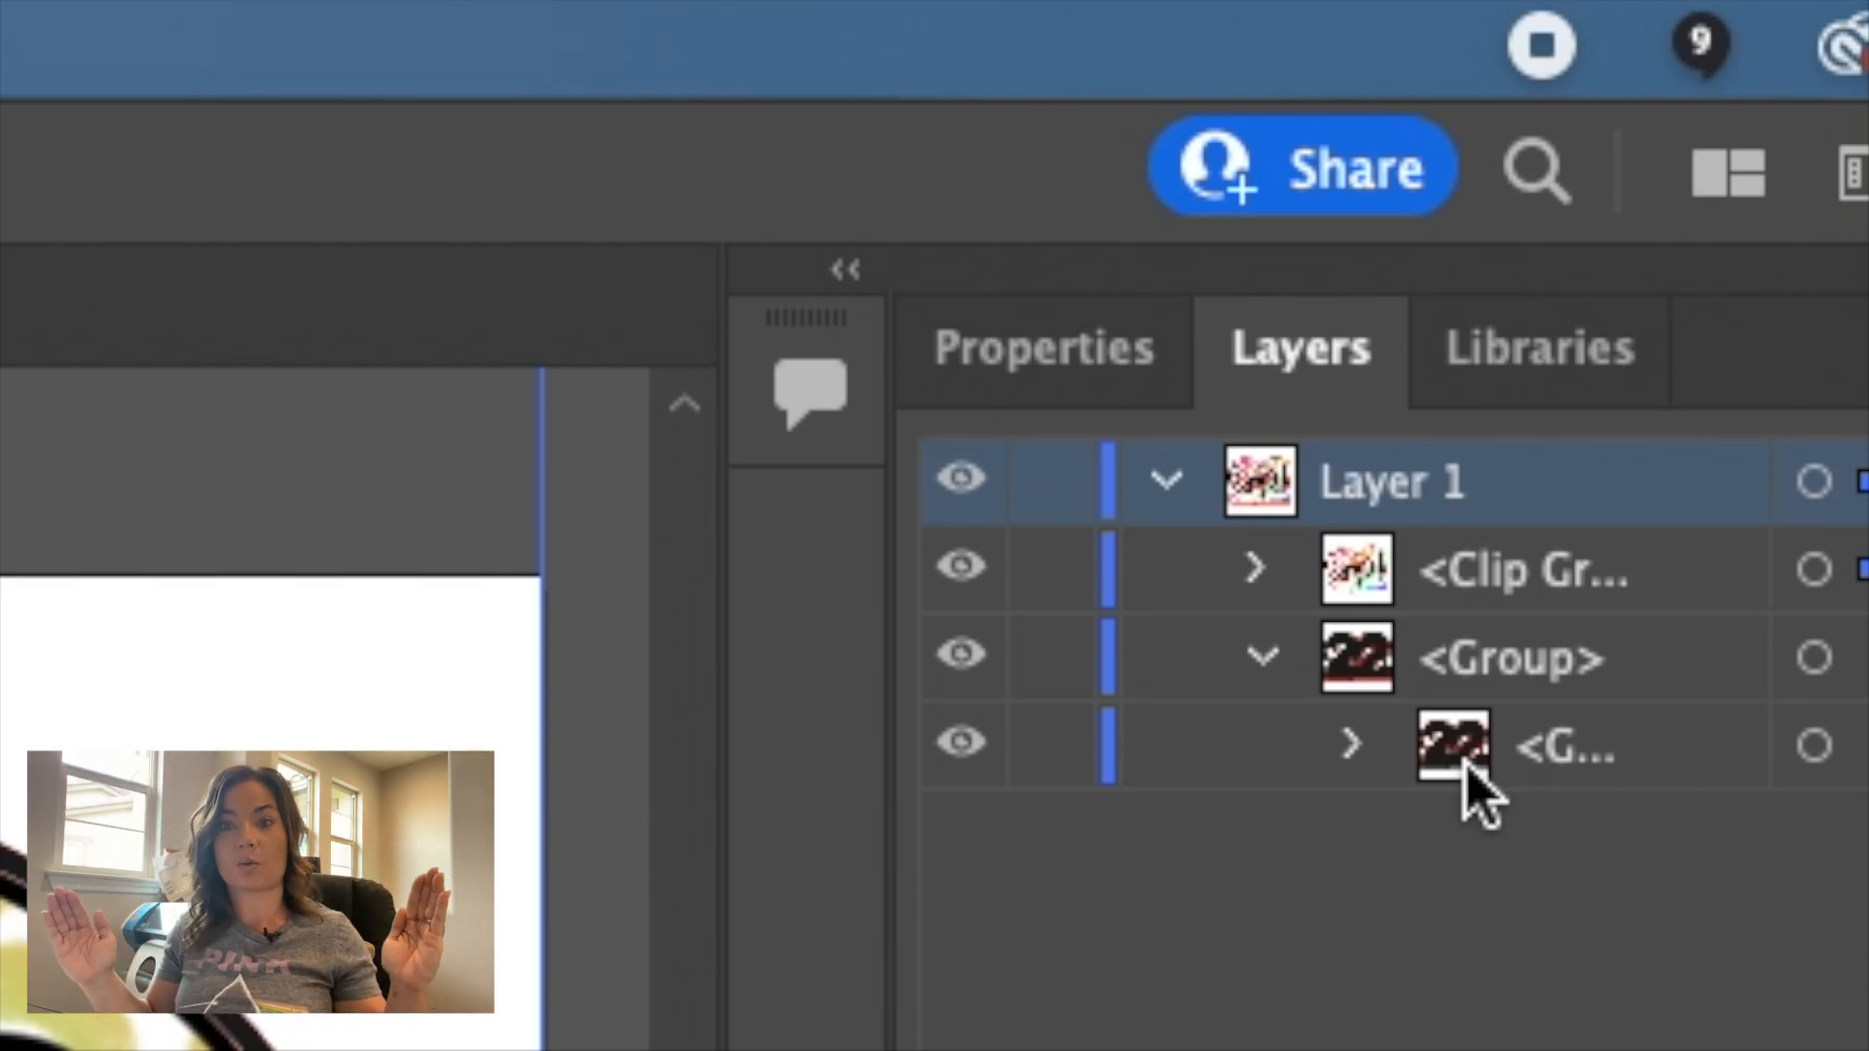
{"action": "left_click", "coordinate": [1262, 657]}
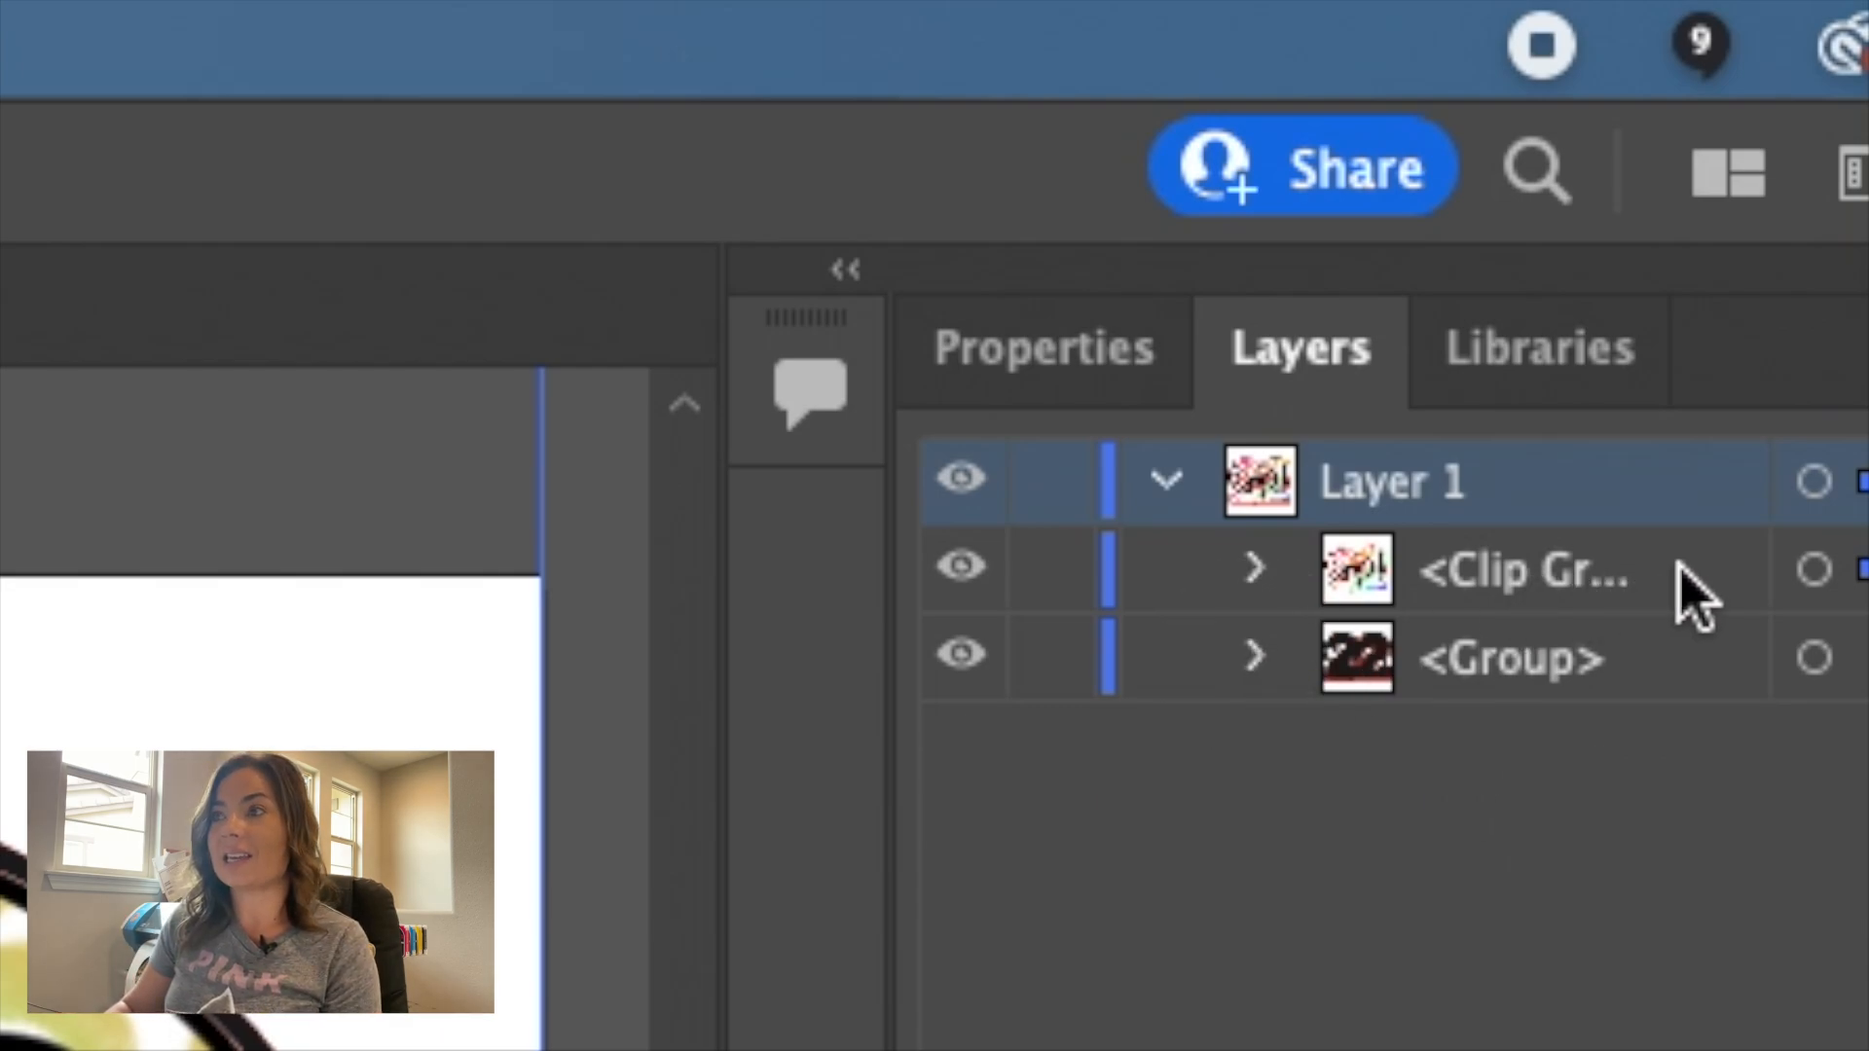
Target the clip group, reopen the Roland VersaWorks swatch library and apply its magenta swatch to the group's stroke
{"action": "left_click", "coordinate": [1812, 570]}
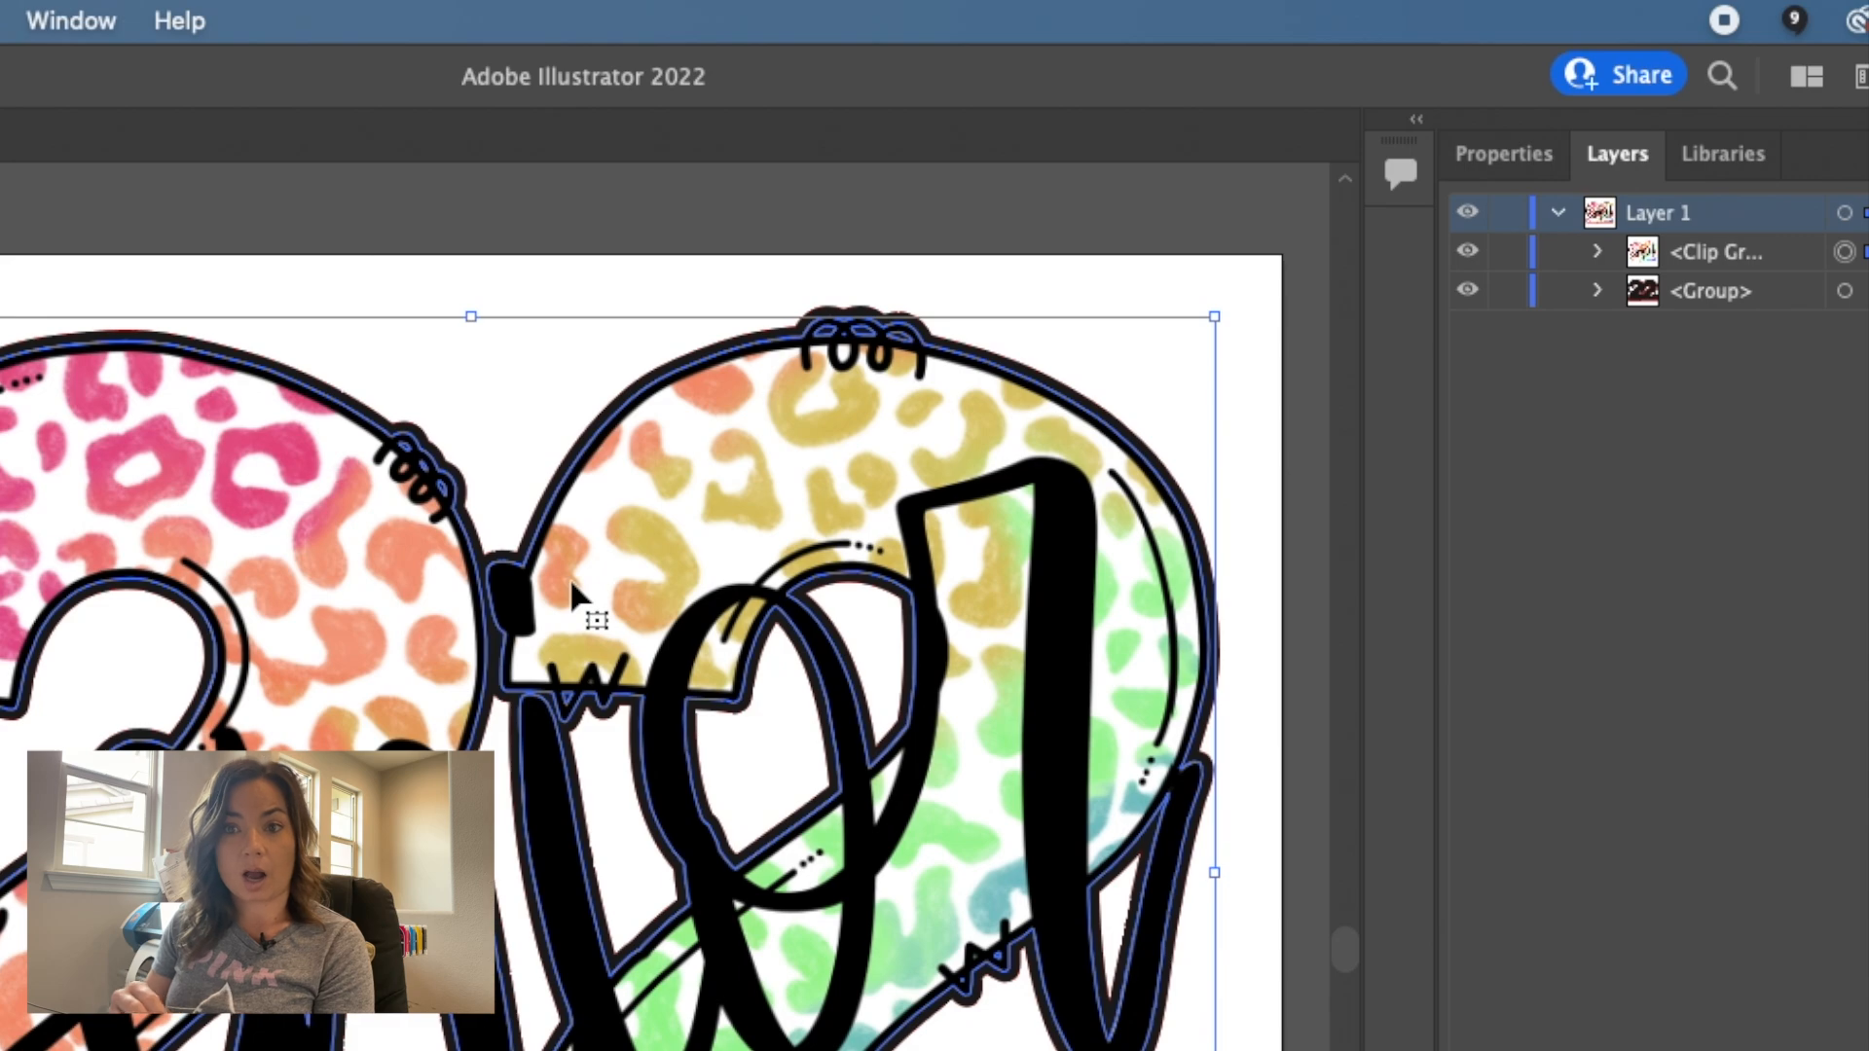
{"action": "left_click", "coordinate": [70, 20]}
{"action": "scroll", "coordinate": [336, 486], "scroll_direction": "down", "scroll_amount": 5}
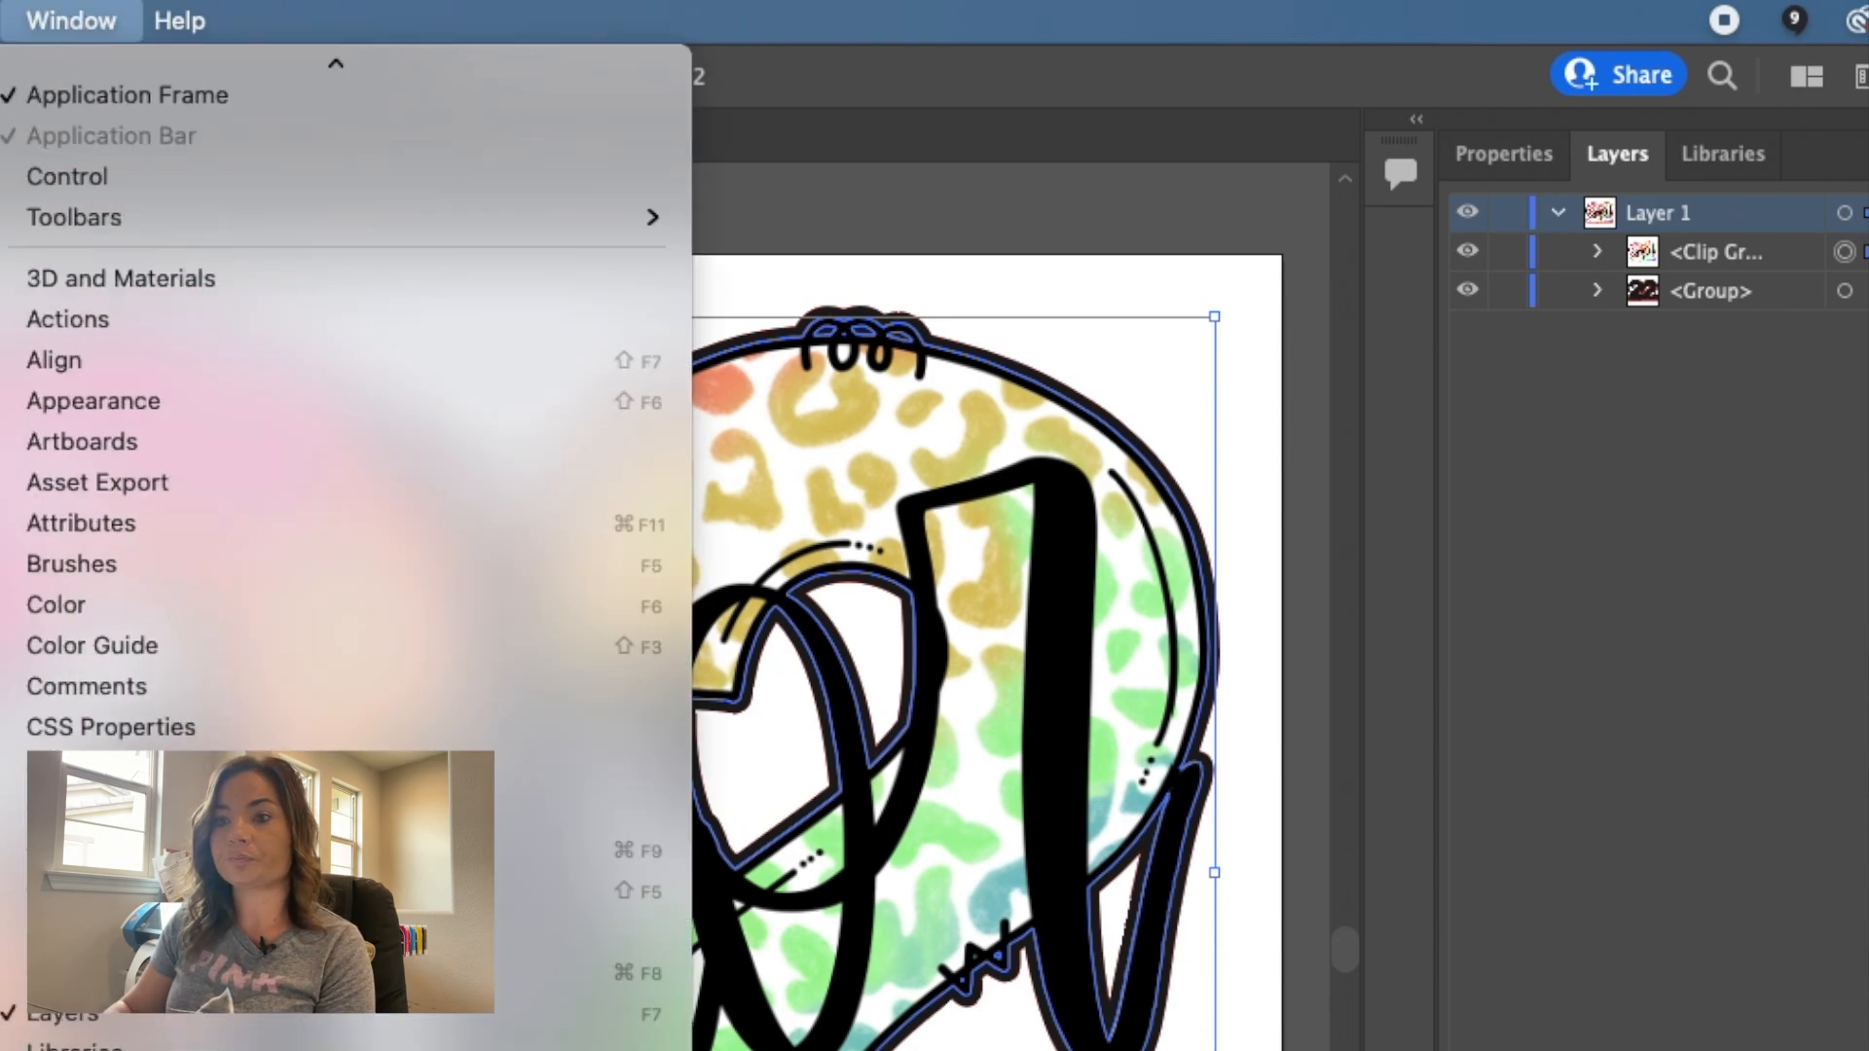
{"action": "mouse_move", "coordinate": [336, 1049]}
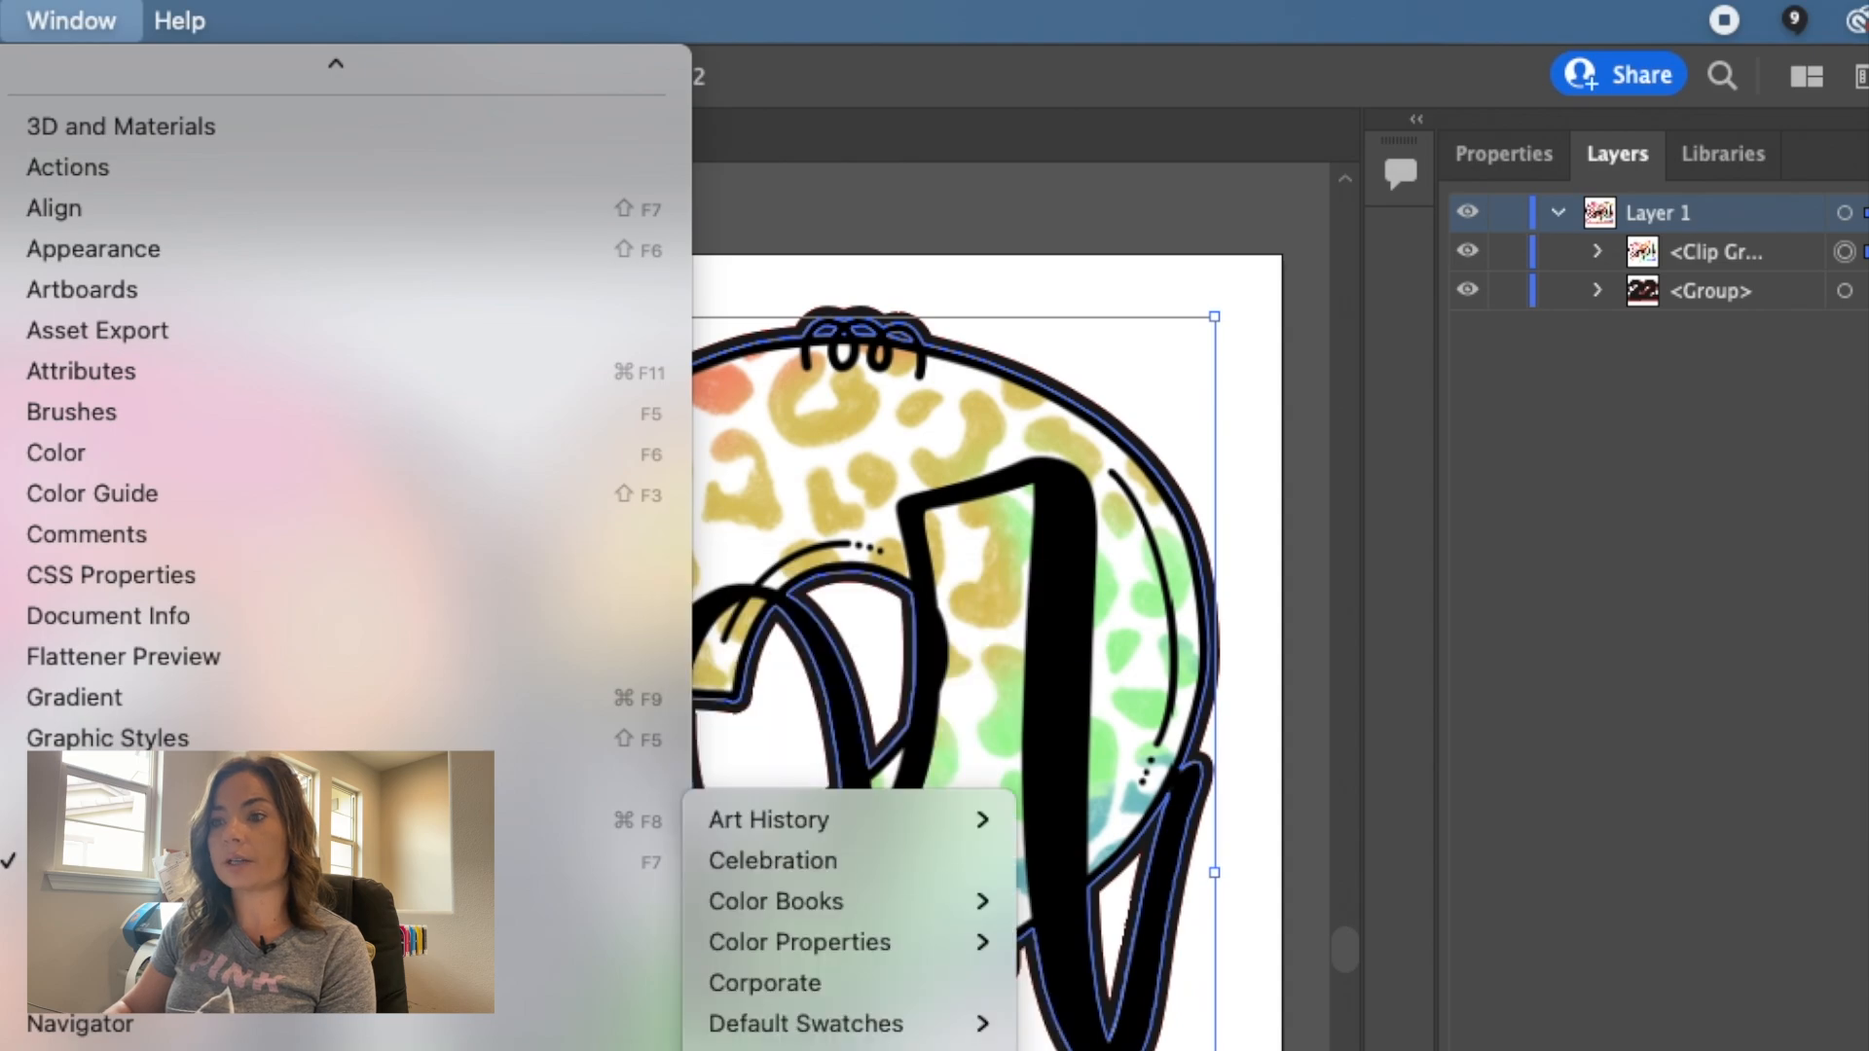
{"action": "left_click", "coordinate": [847, 1049]}
{"action": "left_click_drag", "start_coordinate": [146, 384], "coordinate": [1061, 595]}
{"action": "left_click", "coordinate": [758, 703]}
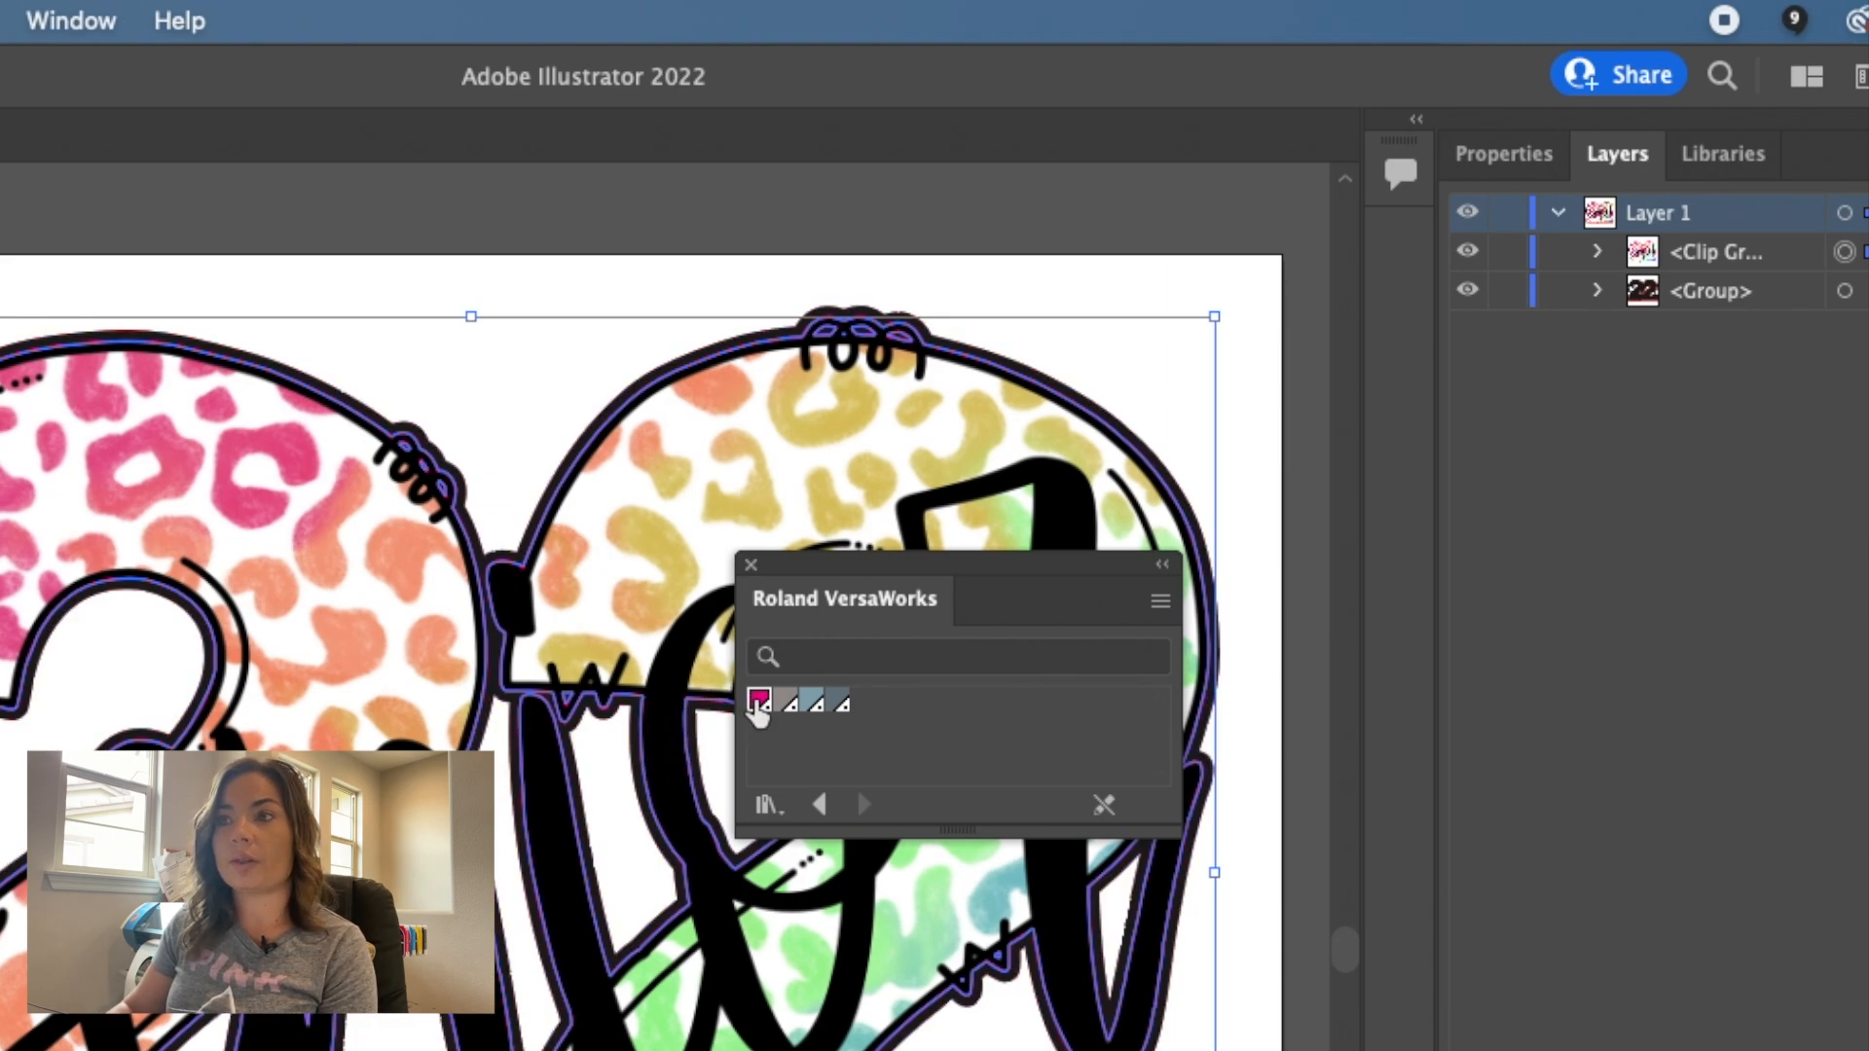
{"action": "left_click", "coordinate": [367, 383]}
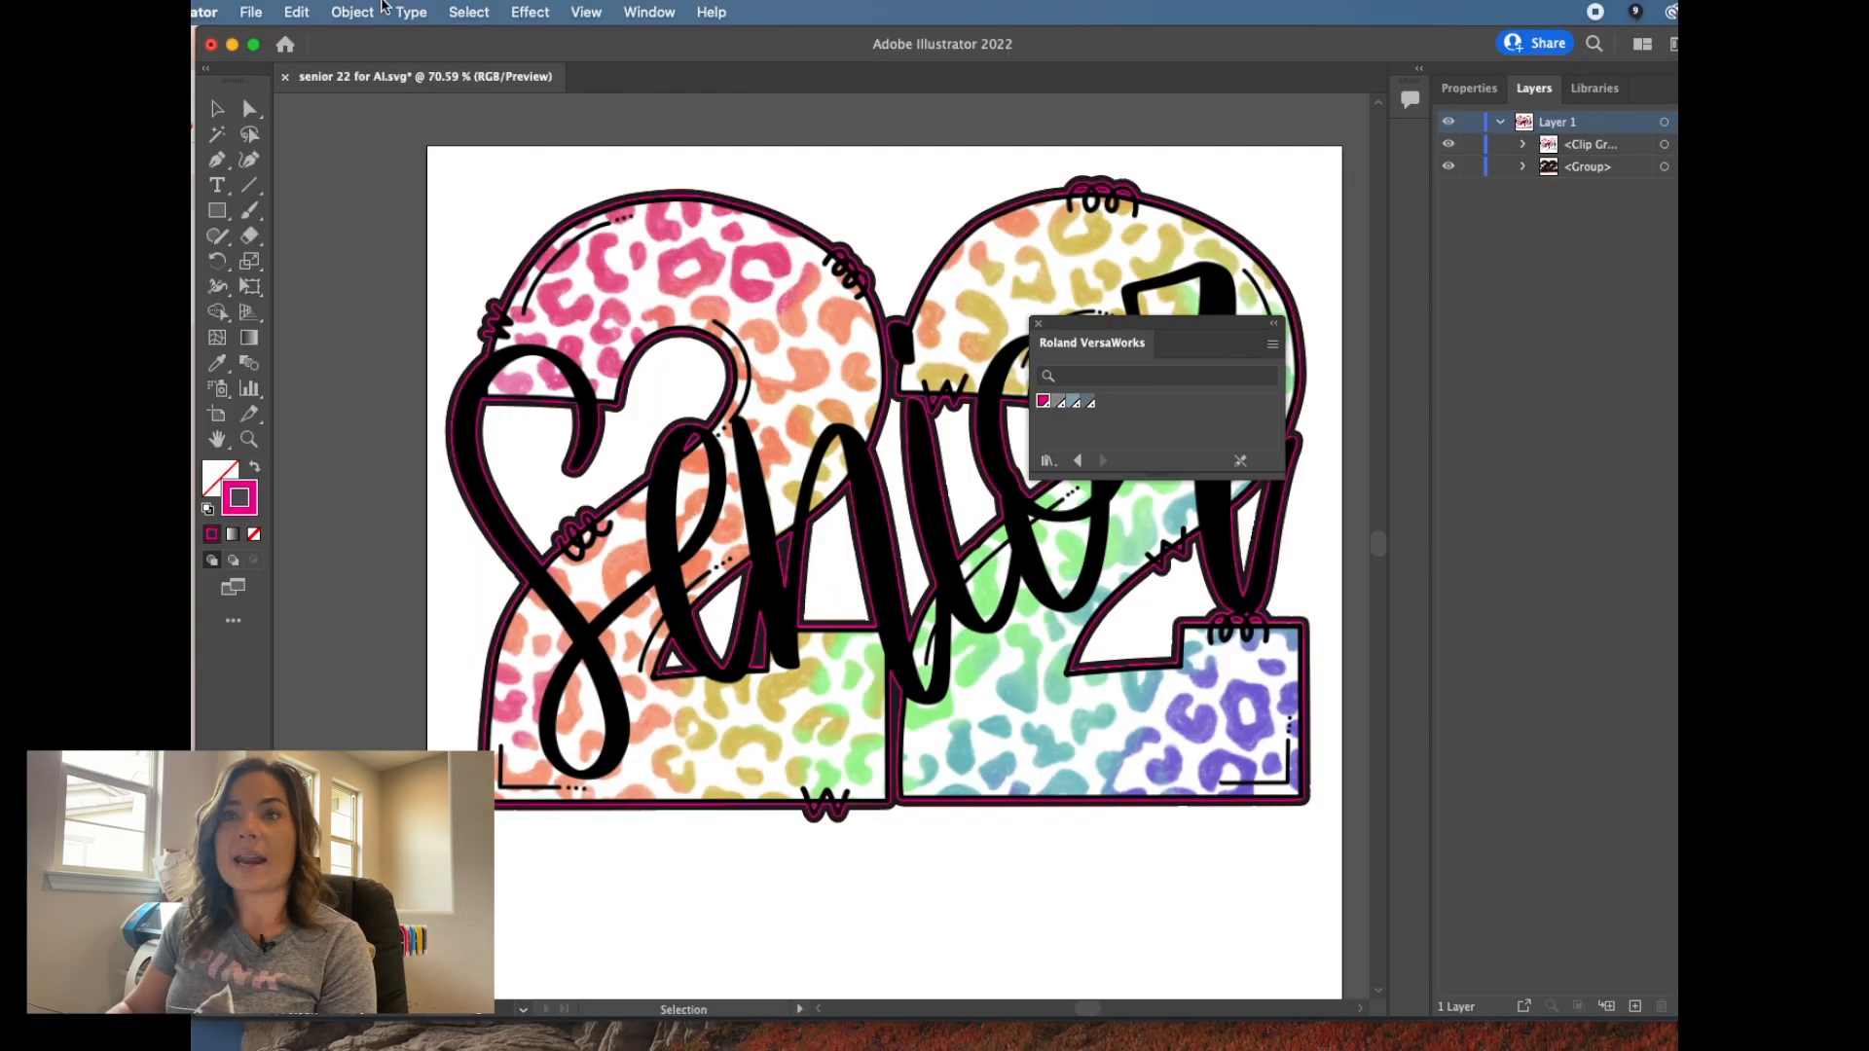
Start saving a copy of the document on the computer and choose Adobe PDF as the file format
{"action": "left_click", "coordinate": [251, 13]}
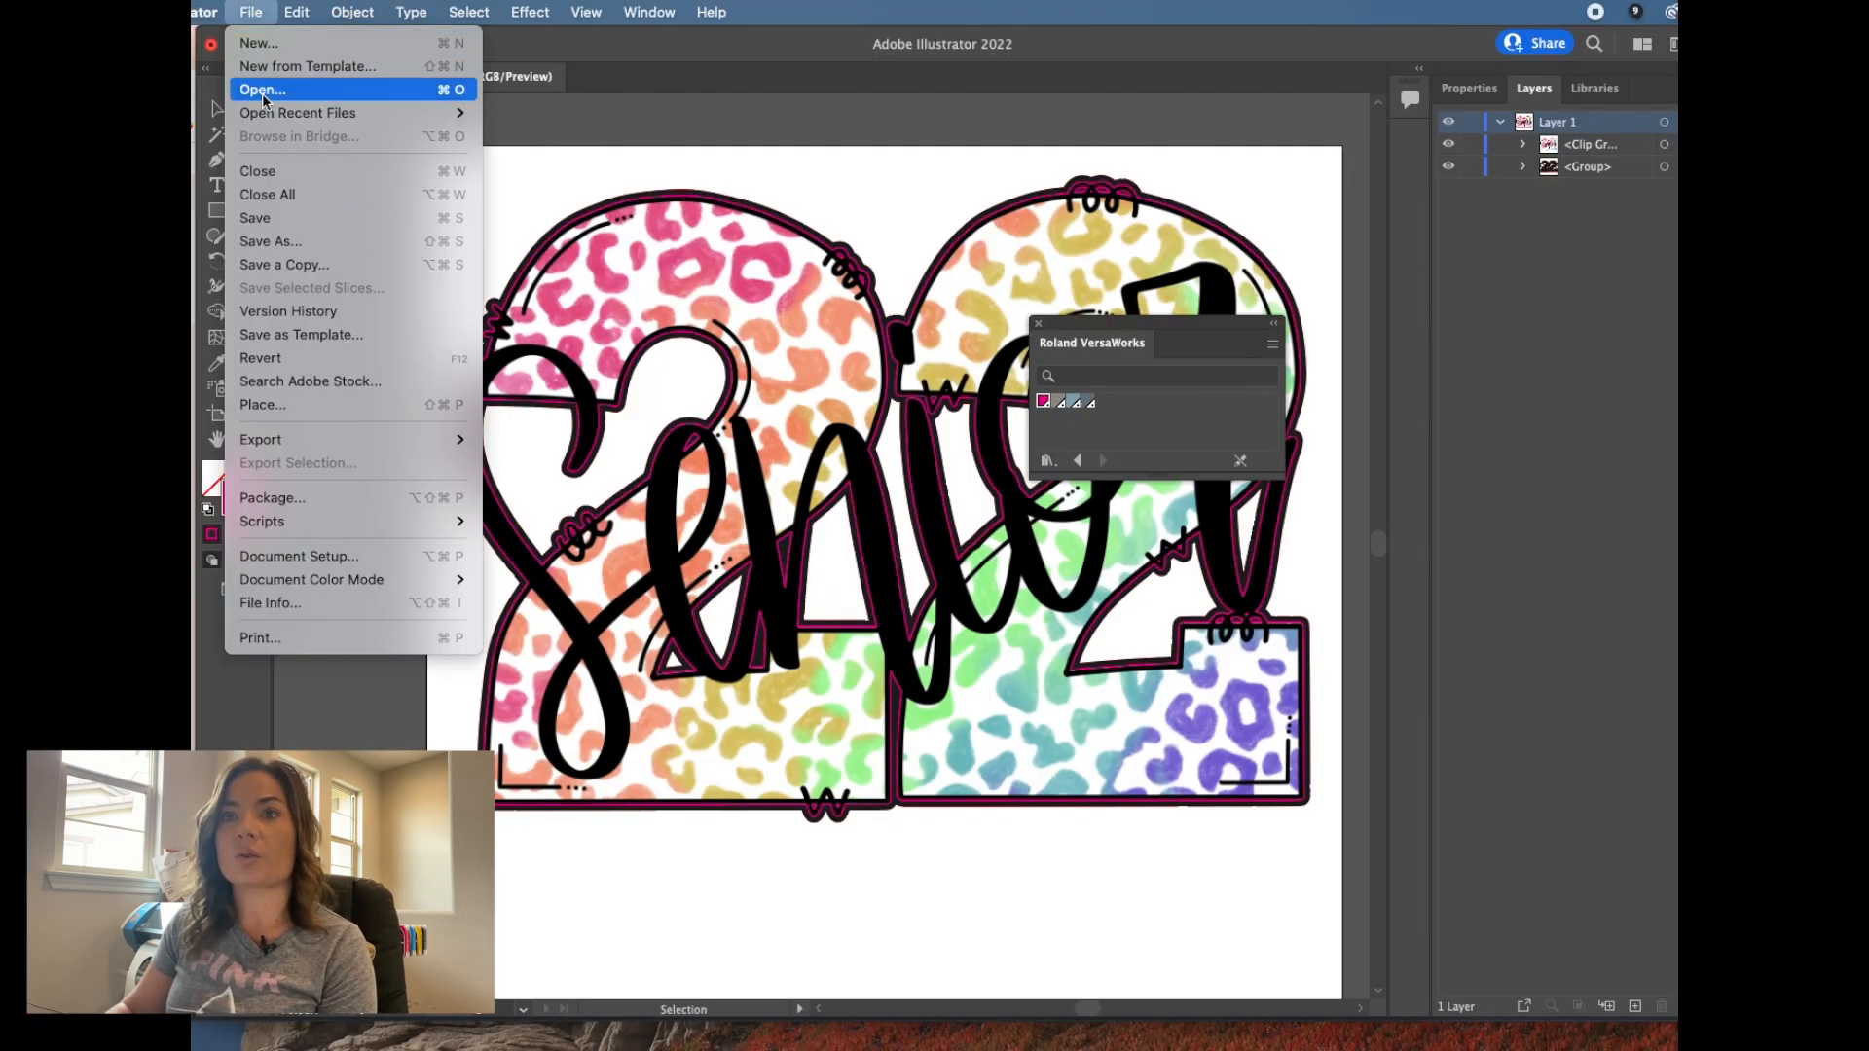
{"action": "left_click", "coordinate": [281, 241]}
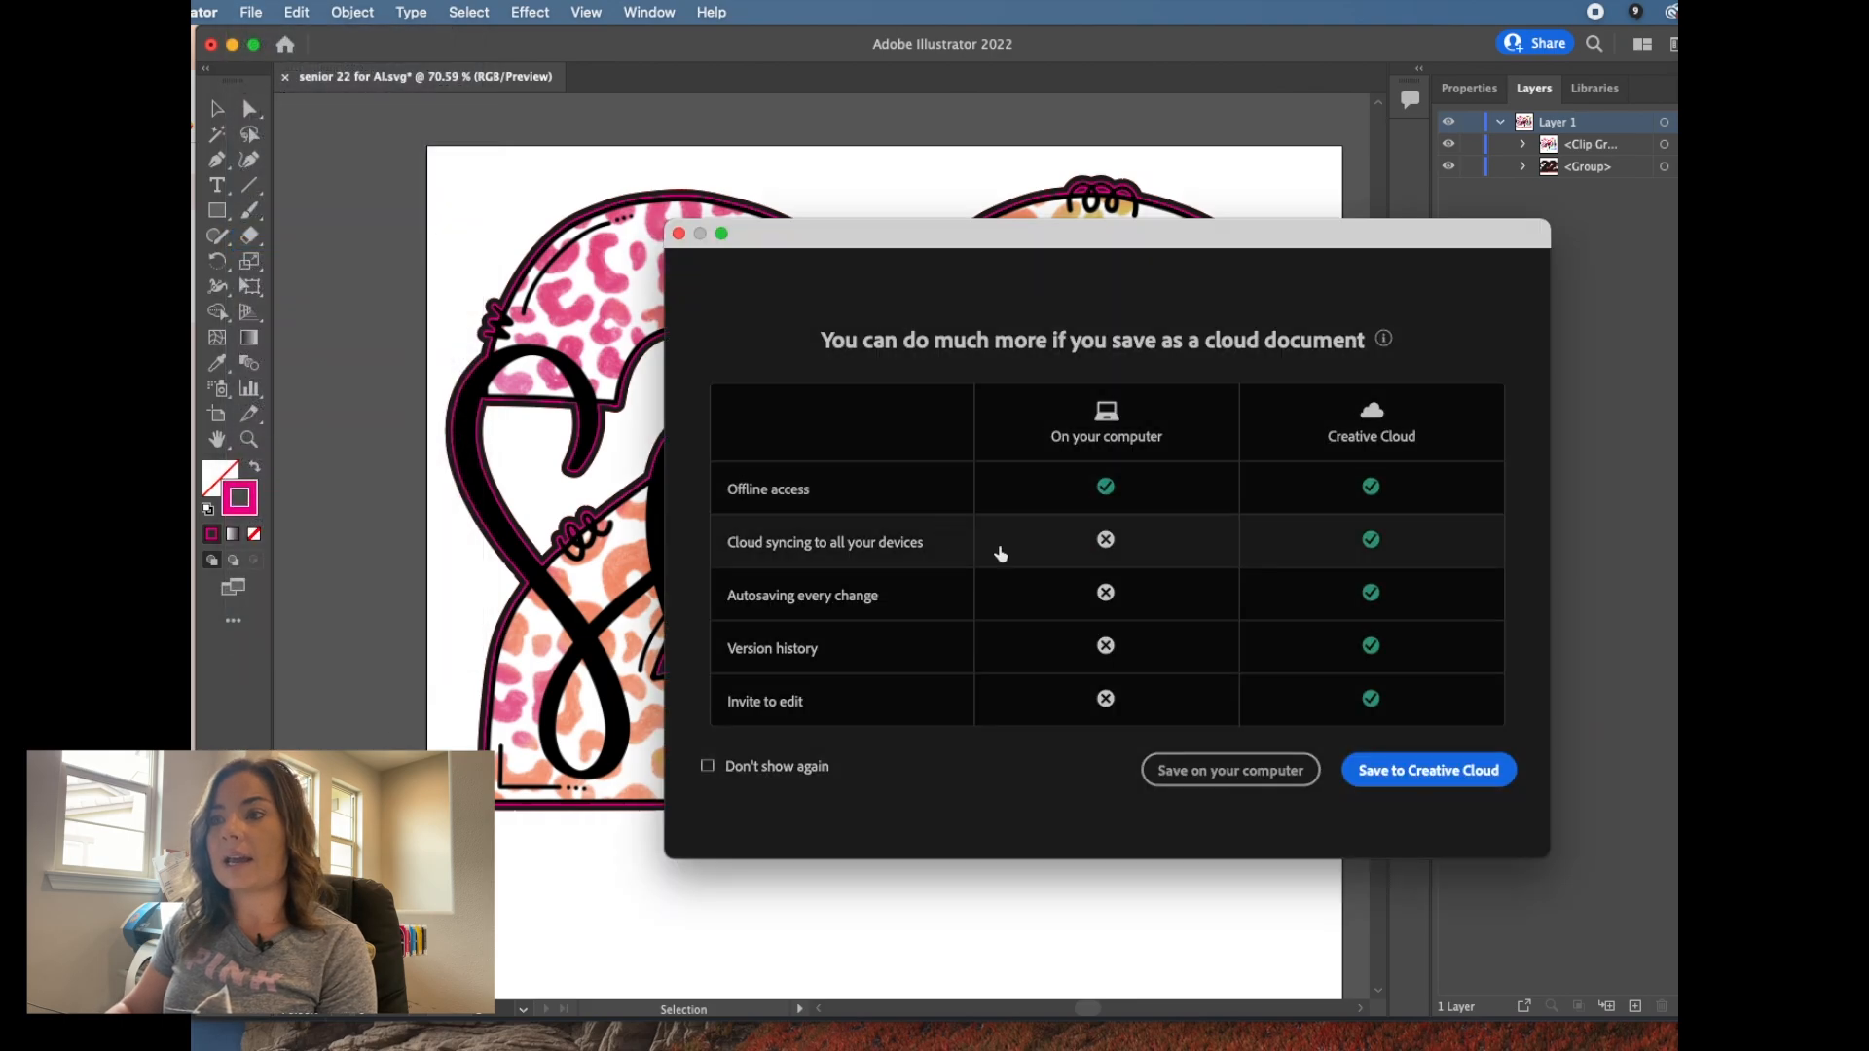
{"action": "left_click", "coordinate": [1262, 786]}
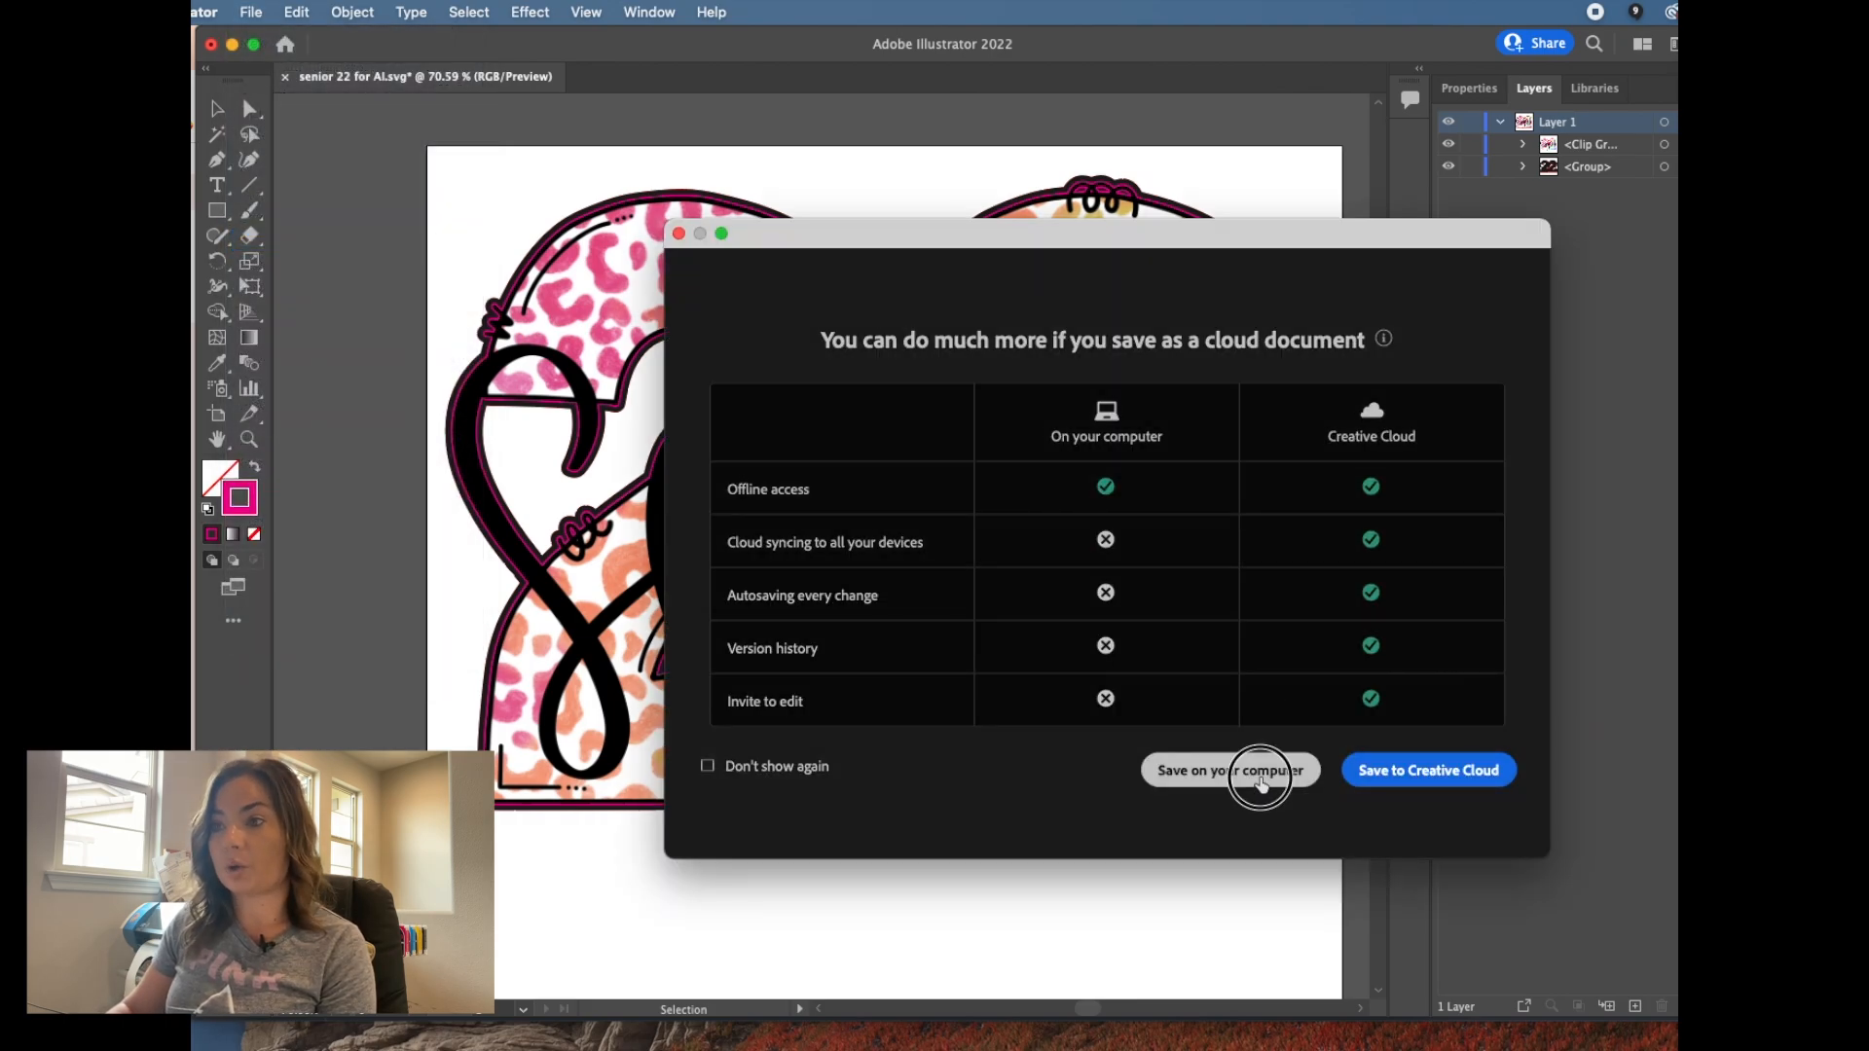
{"action": "left_click", "coordinate": [1122, 393]}
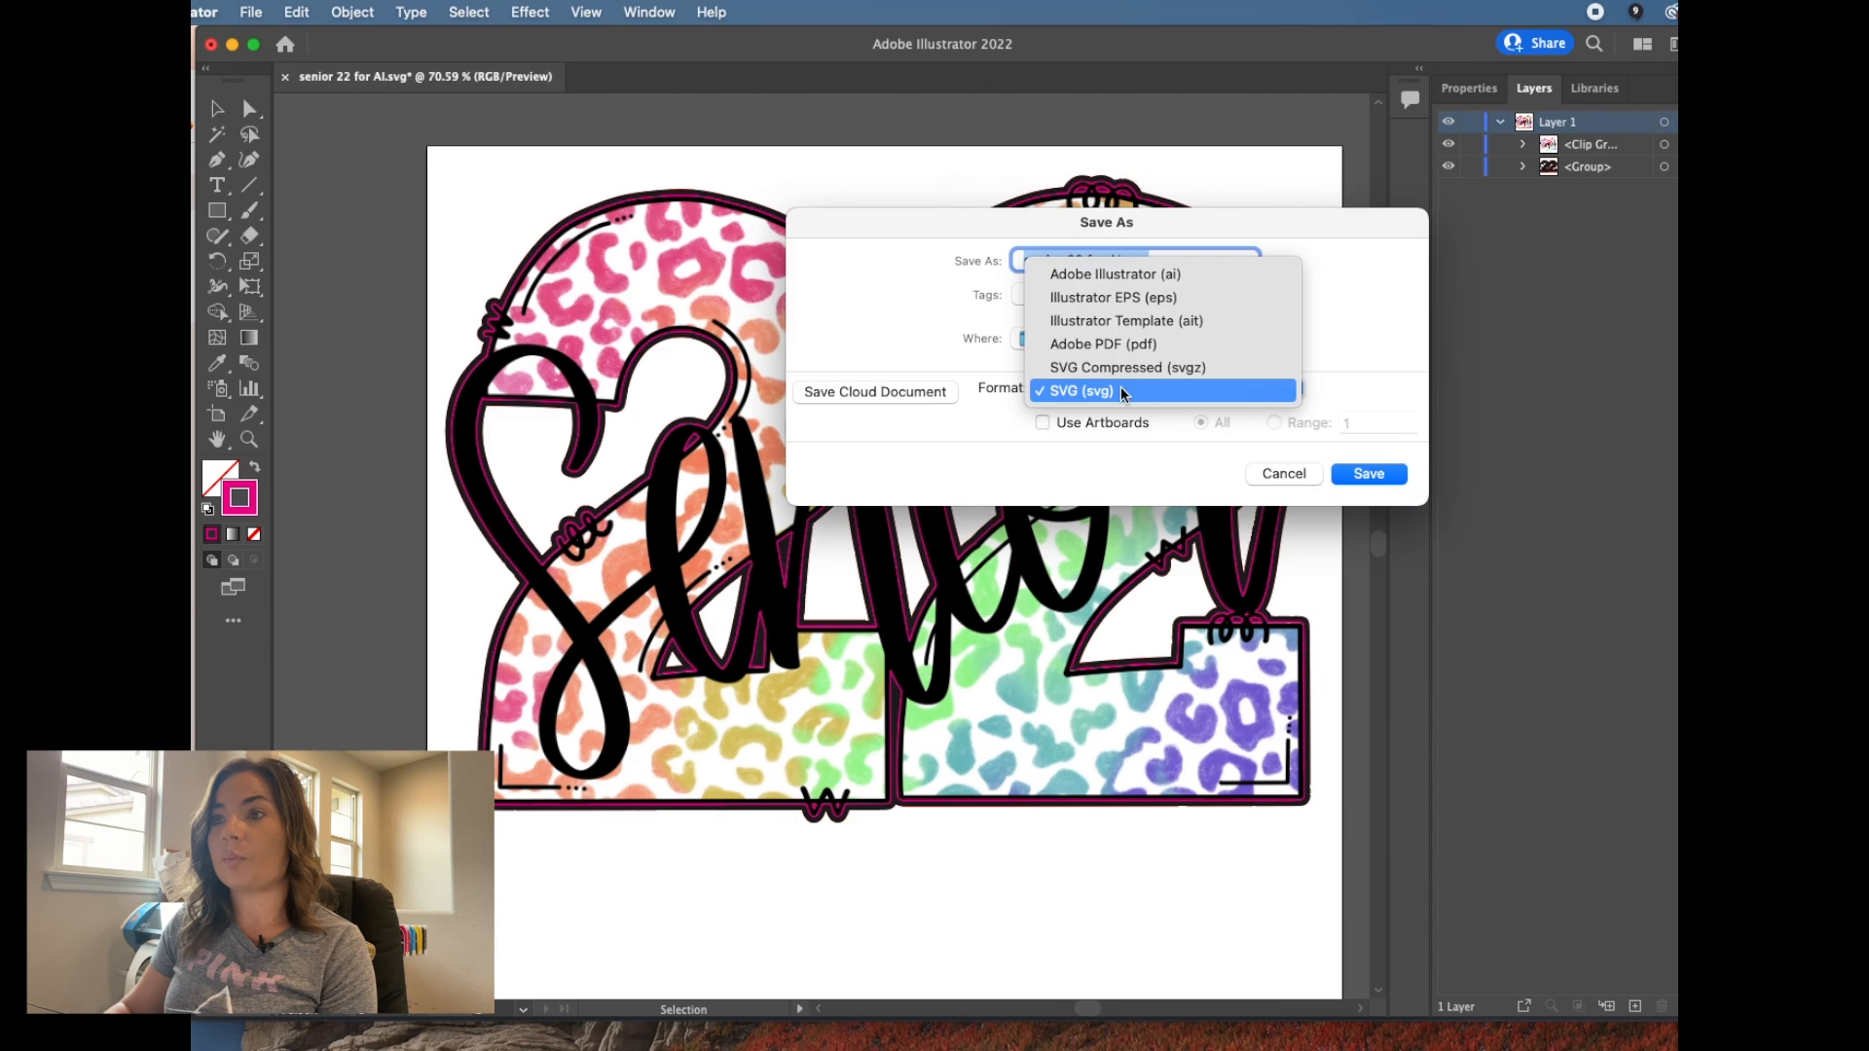
{"action": "left_click", "coordinate": [1176, 342]}
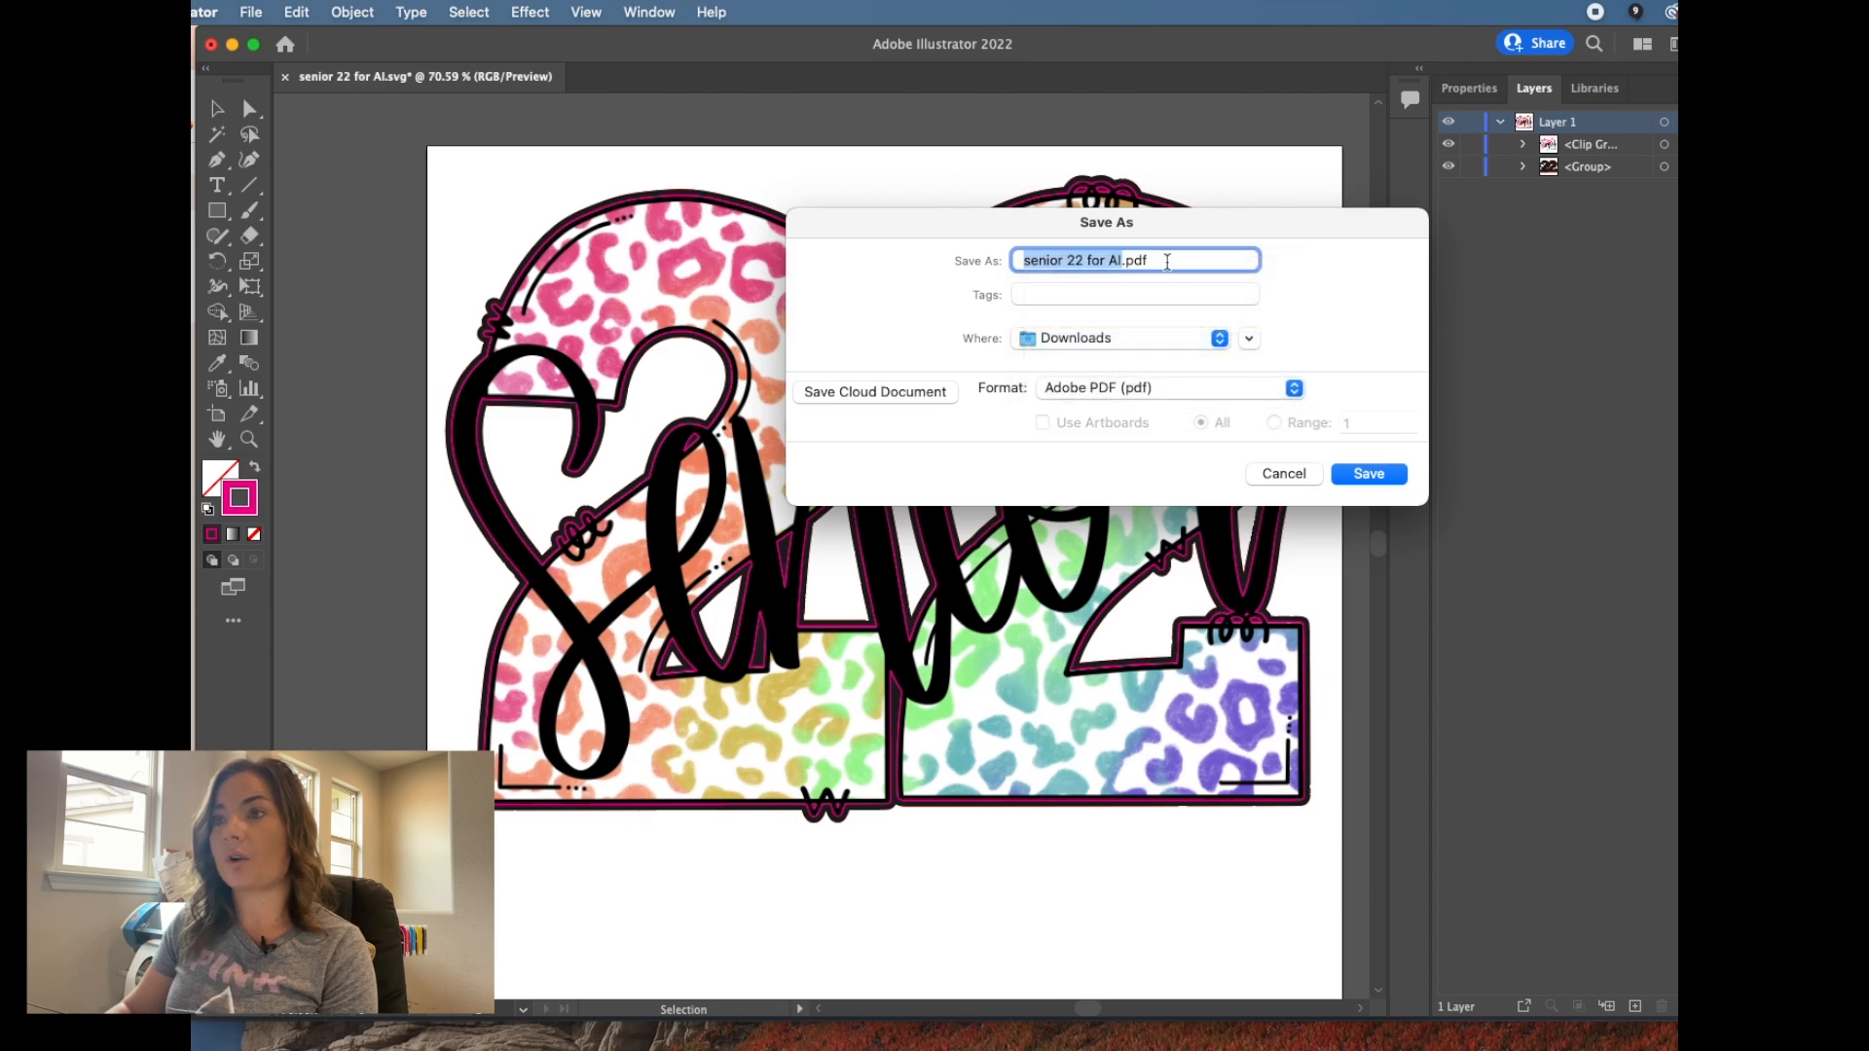
Name the file "senior 22 for VW.pdf" and save the PDF in the Downloads folder
{"action": "left_click", "coordinate": [1168, 261]}
{"action": "double_click", "coordinate": [1114, 261]}
{"action": "type", "text": "for"}
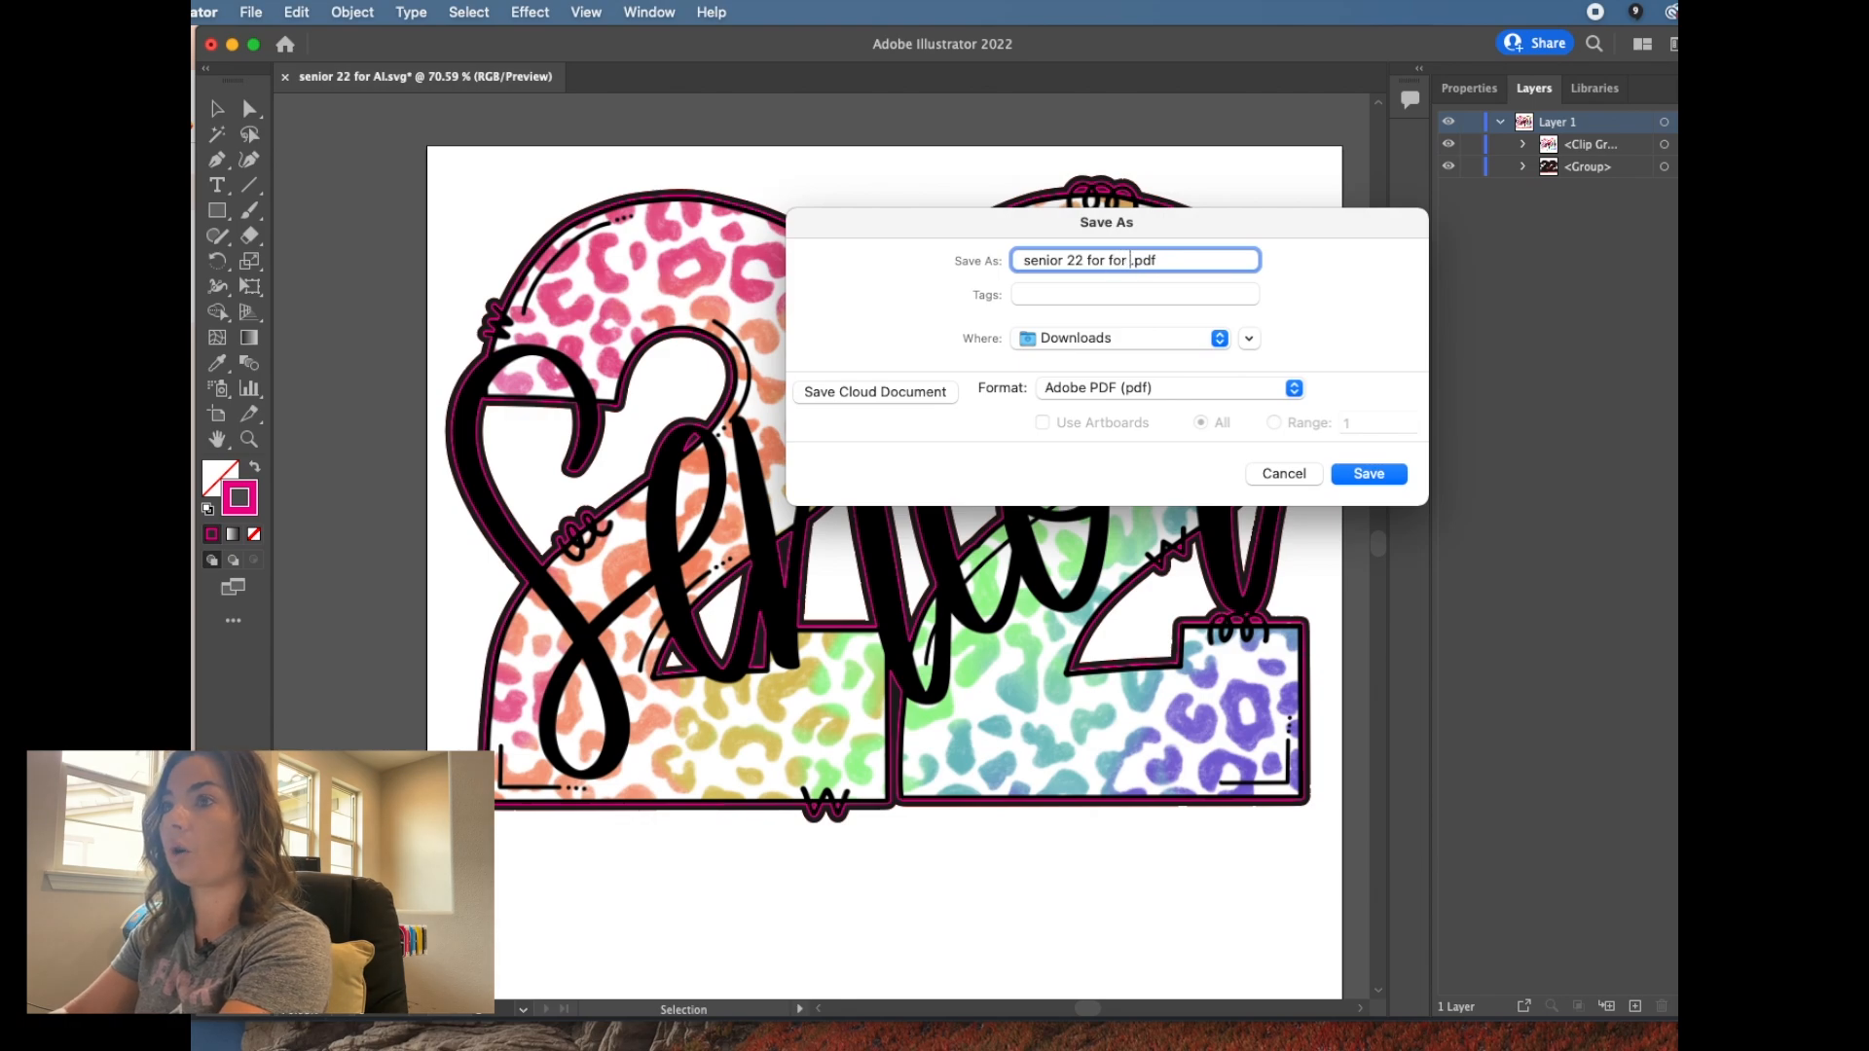
{"action": "key", "text": "BackSpace"}
{"action": "key", "text": "BackSpace"}
{"action": "key", "text": "BackSpace"}
{"action": "key", "text": "BackSpace"}
{"action": "type", "text": "VW"}
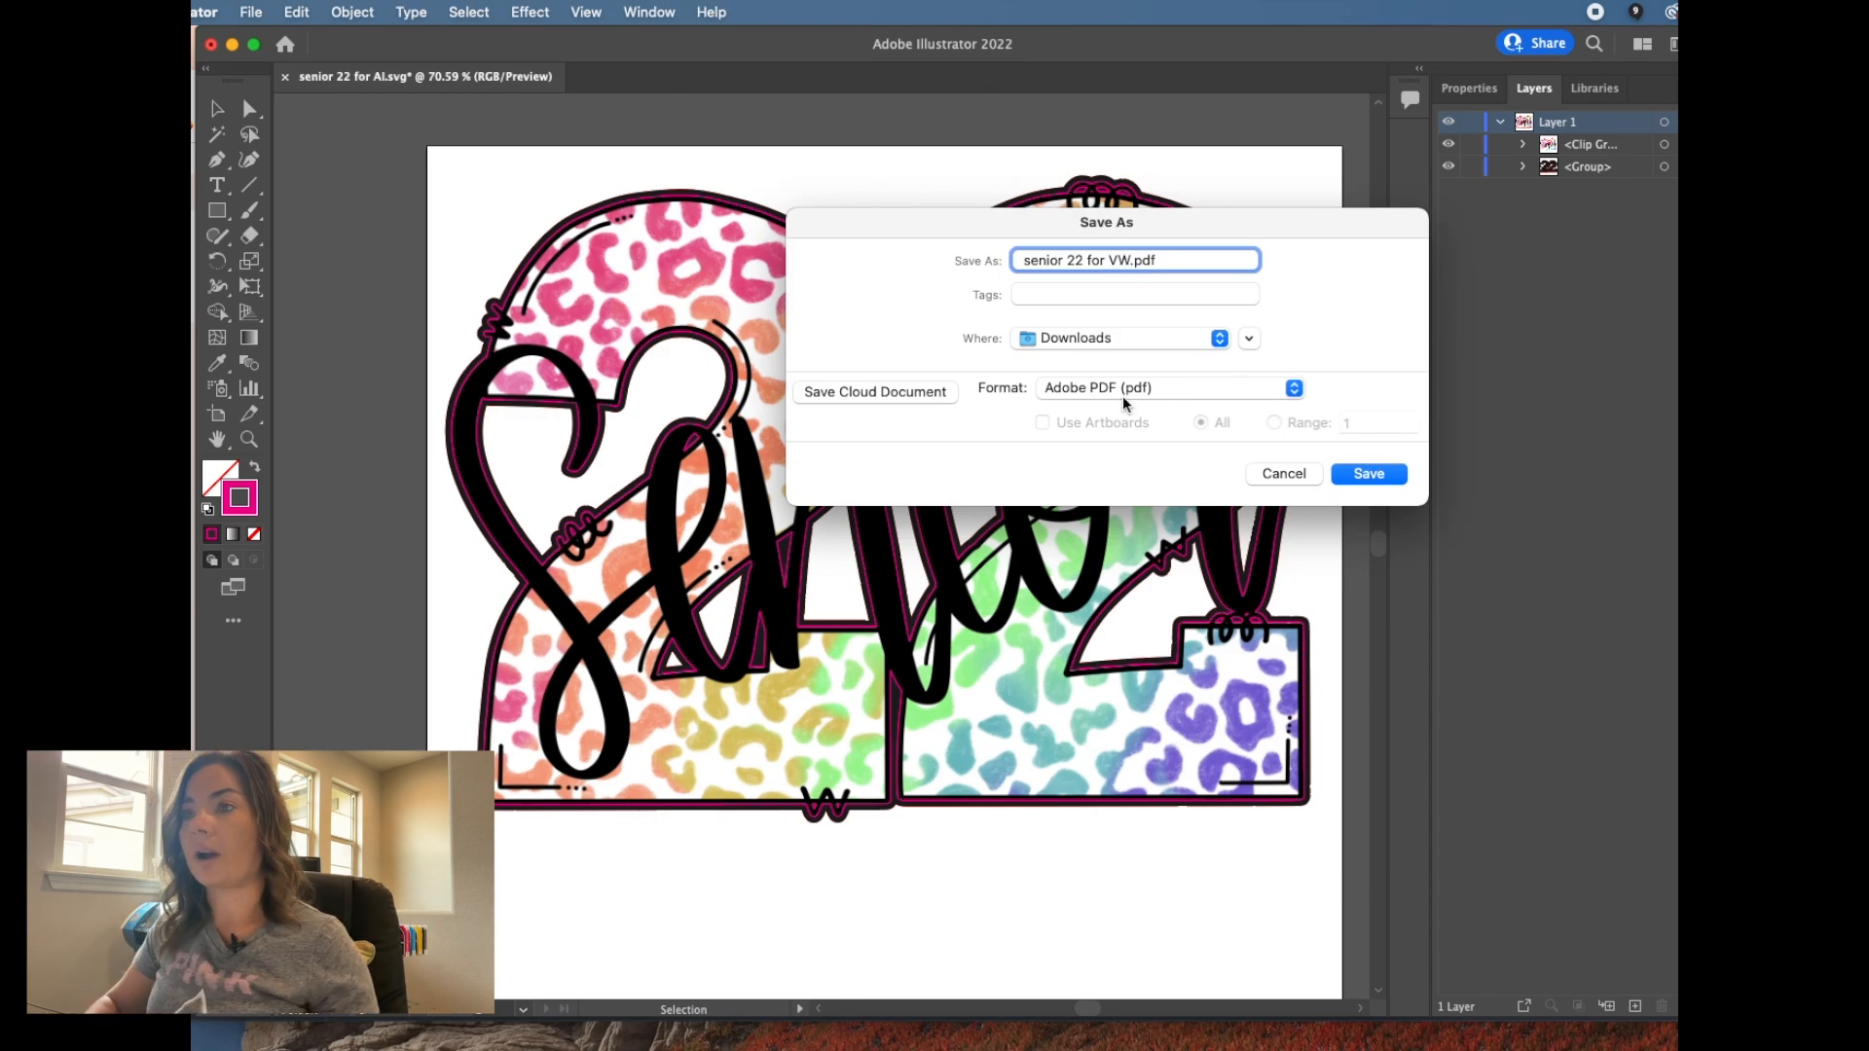
{"action": "left_click", "coordinate": [1368, 474]}
{"action": "left_click", "coordinate": [1436, 828]}
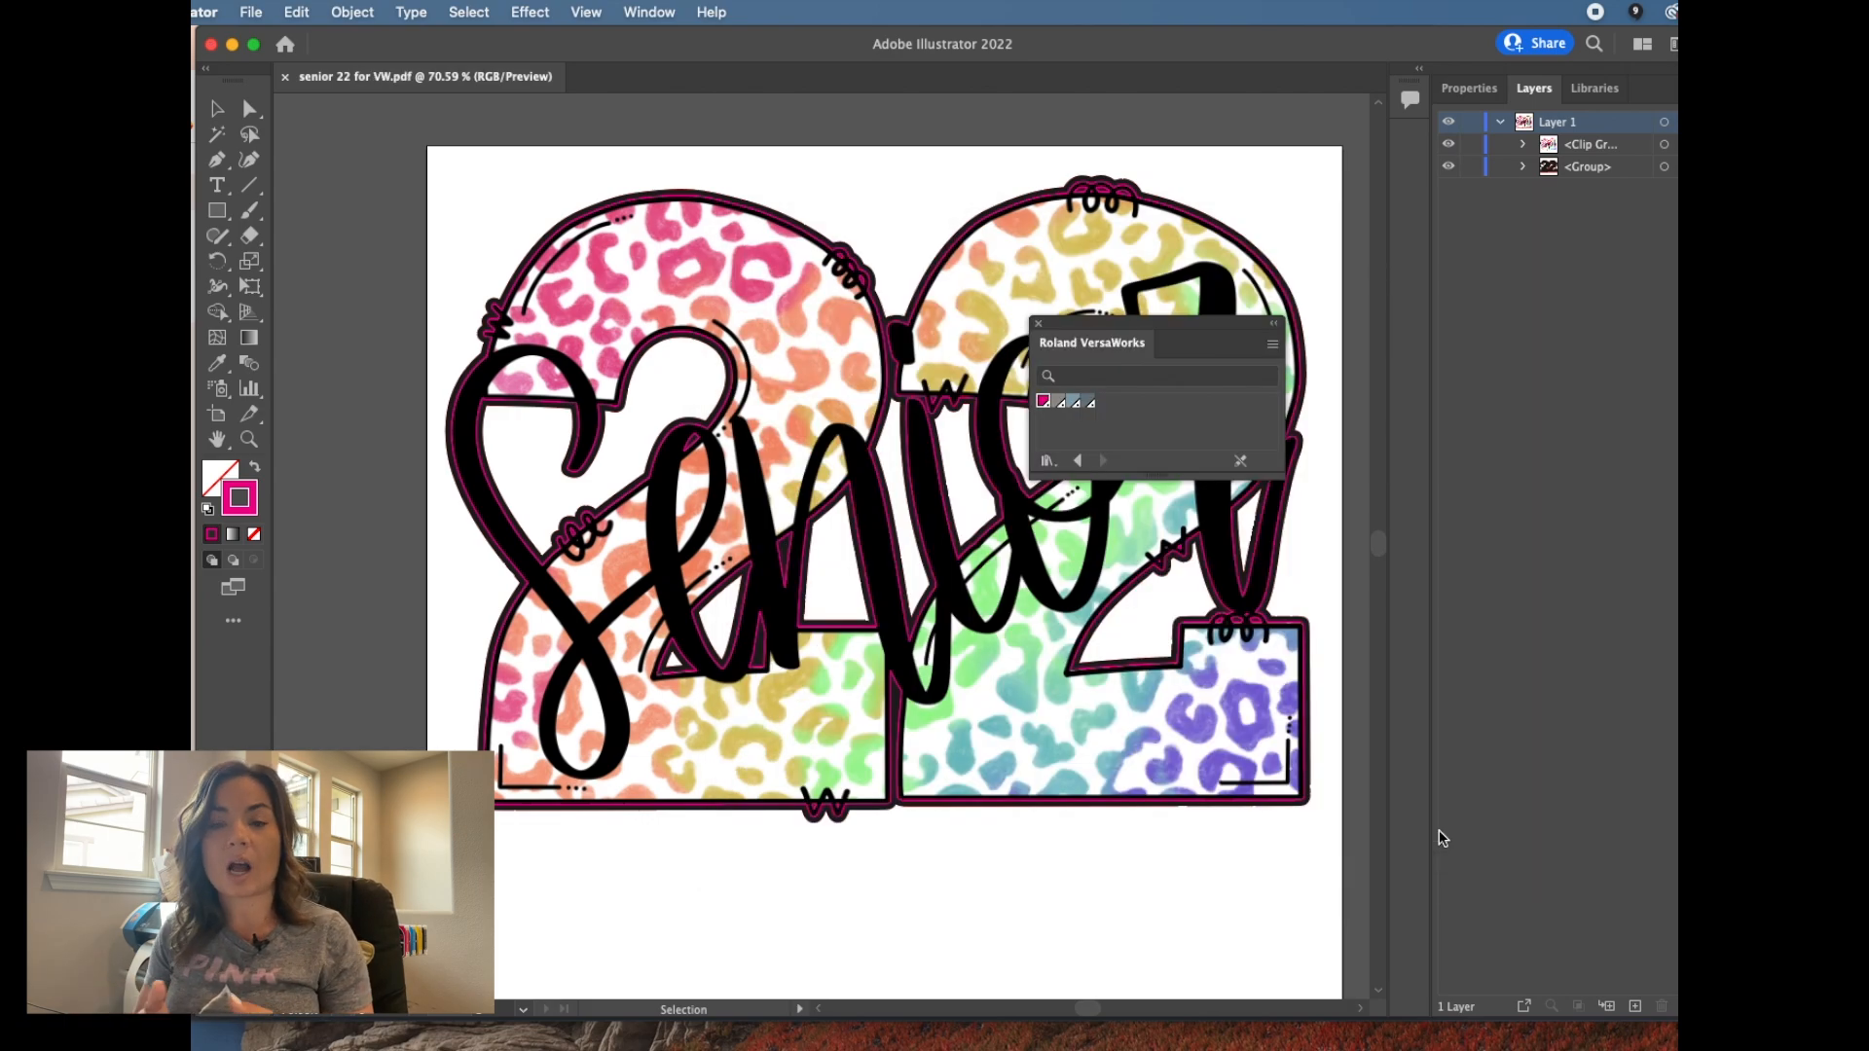